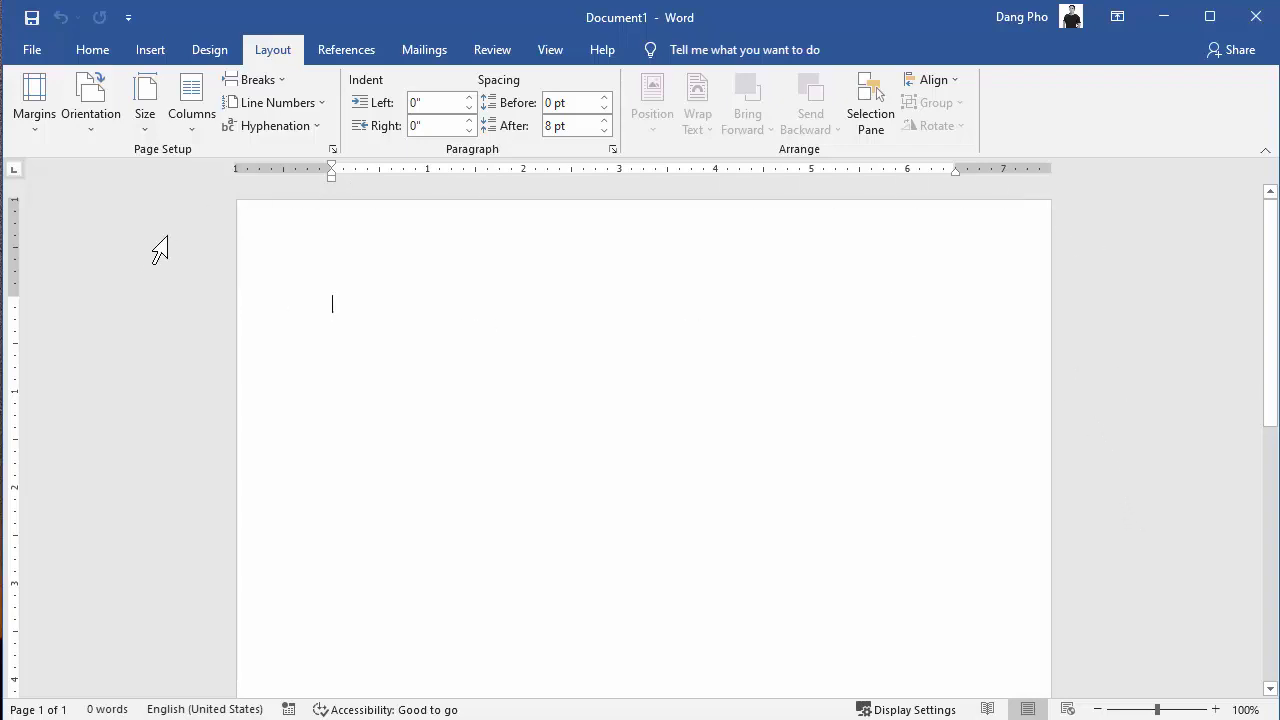
Step: Set the blank page's paper size to A4 (8.27" x 11.69") from the Size list
scroll(836, 385, "down", 5)
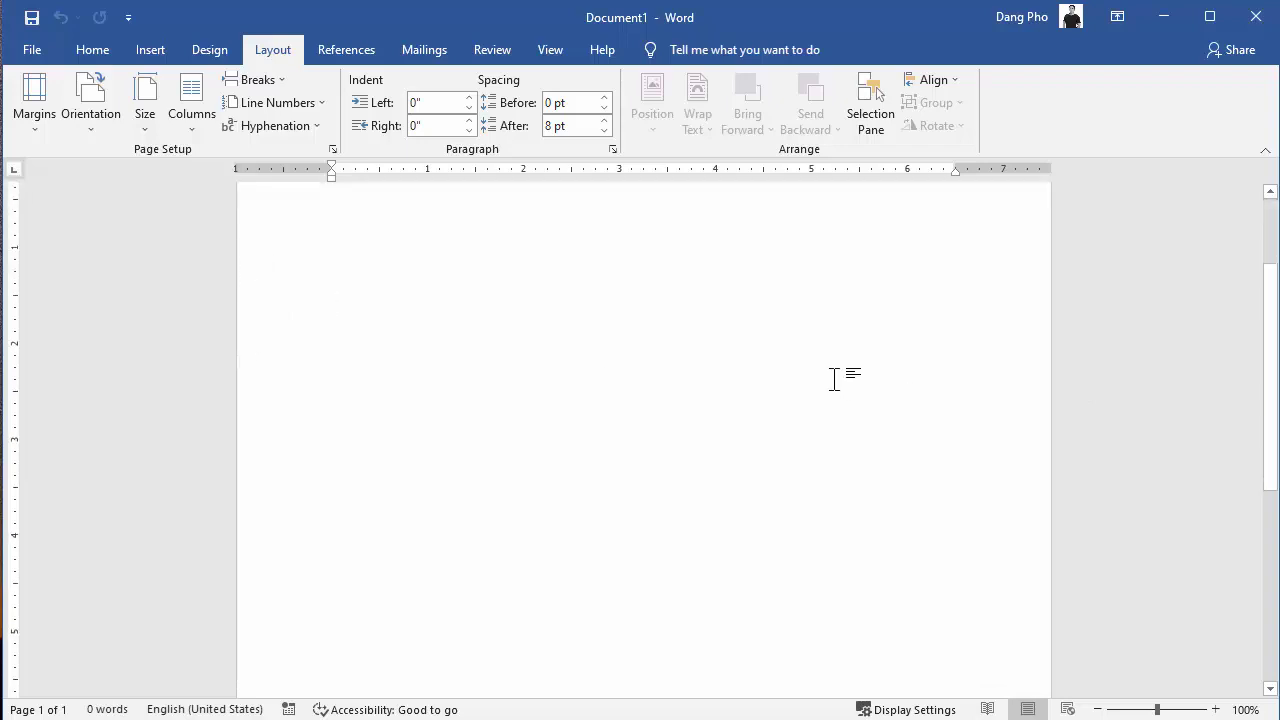
mouse_move(1268, 470)
left_mouse_down()
mouse_move(1256, 590)
mouse_move(1214, 234)
left_mouse_up()
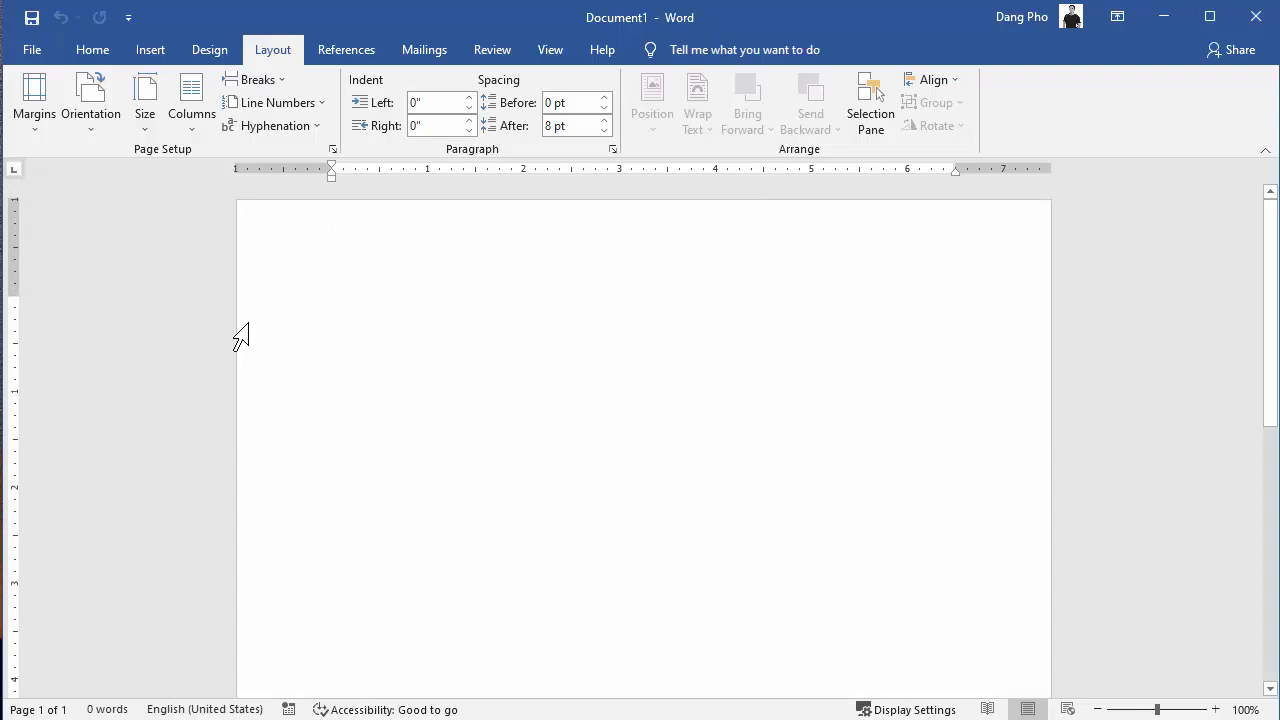
scroll(984, 290, "down", 8)
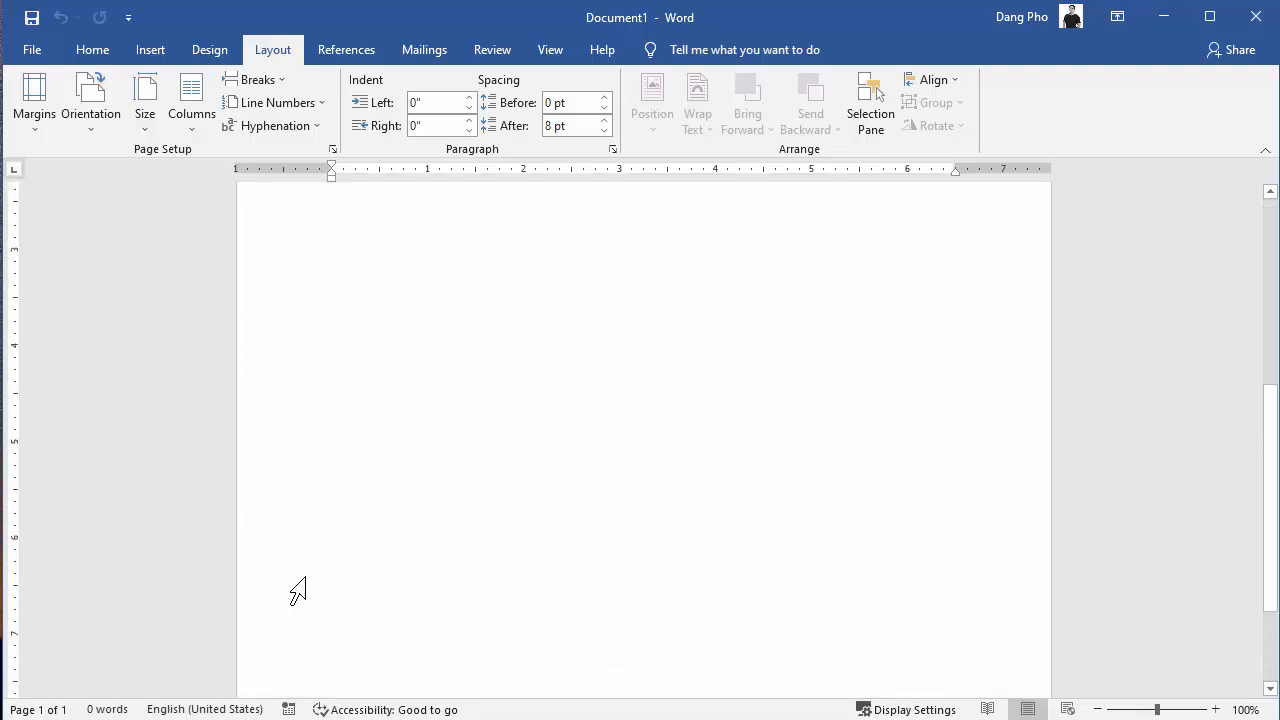
scroll(291, 591, "up", 5)
scroll(306, 569, "up", 3)
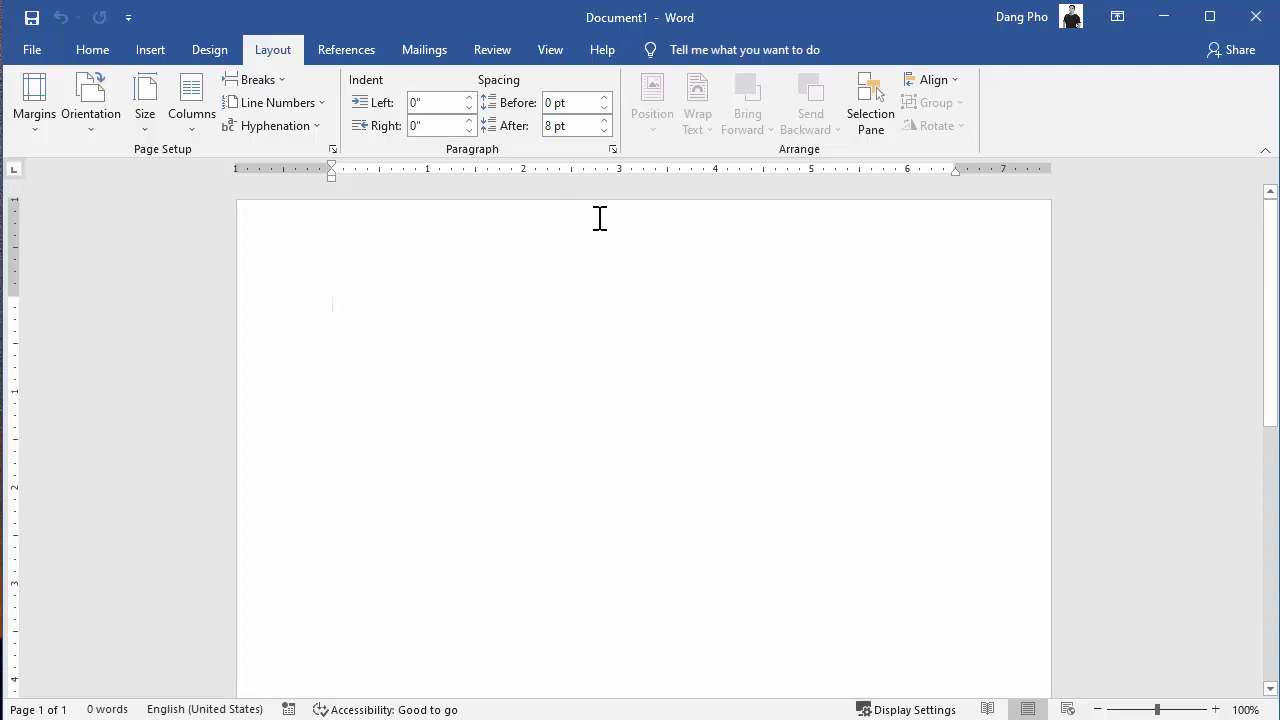
mouse_move(1270, 234)
left_mouse_down()
mouse_move(1270, 368)
mouse_move(1270, 339)
left_mouse_up()
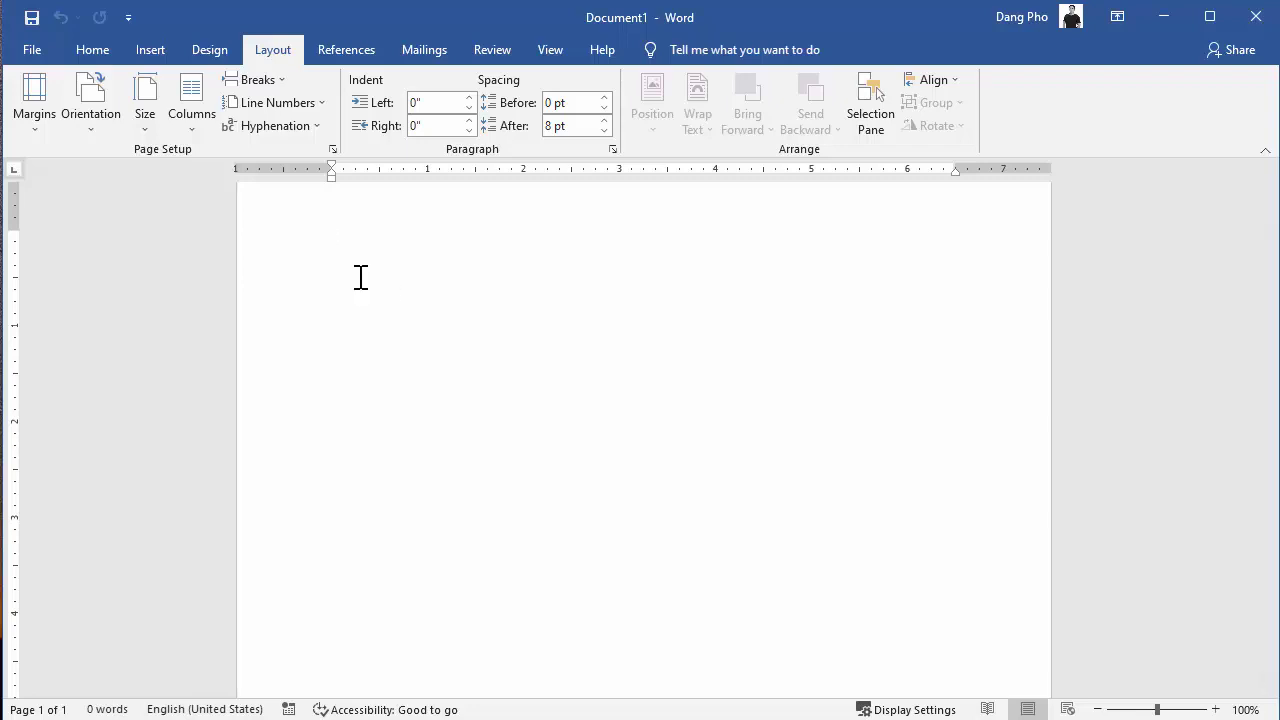
scroll(532, 357, "up", 1)
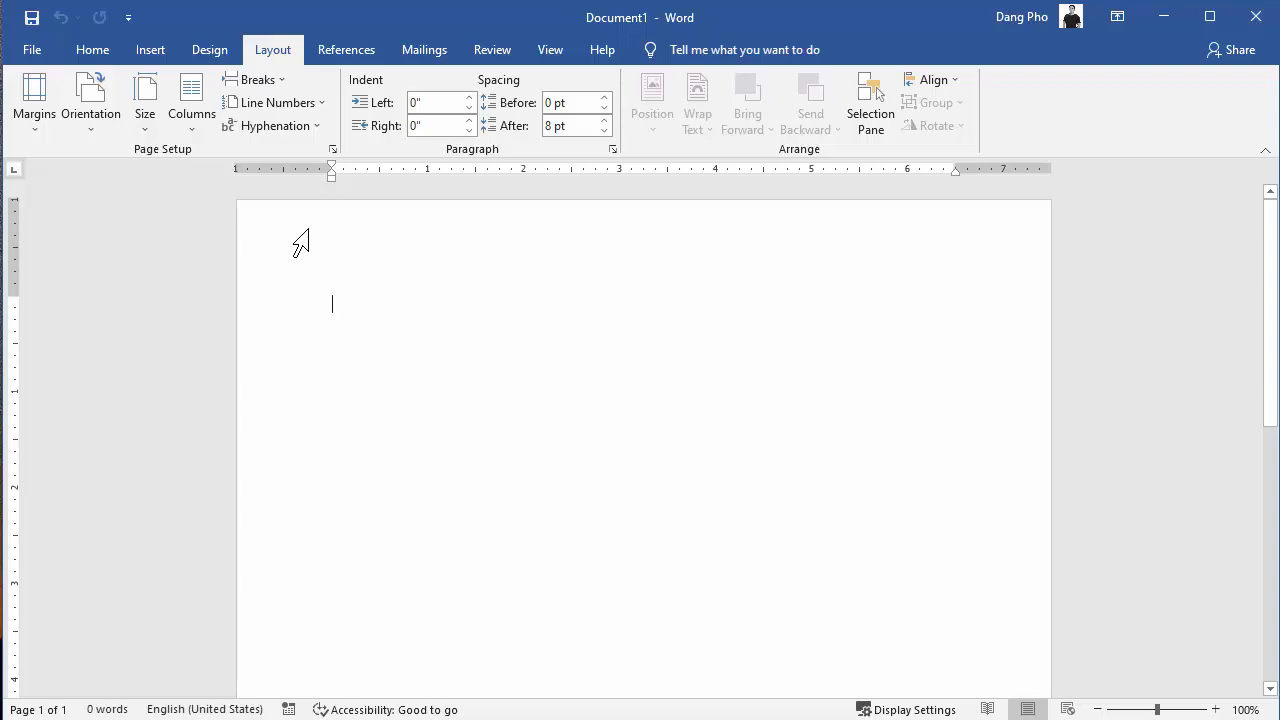
scroll(290, 432, "down", 5)
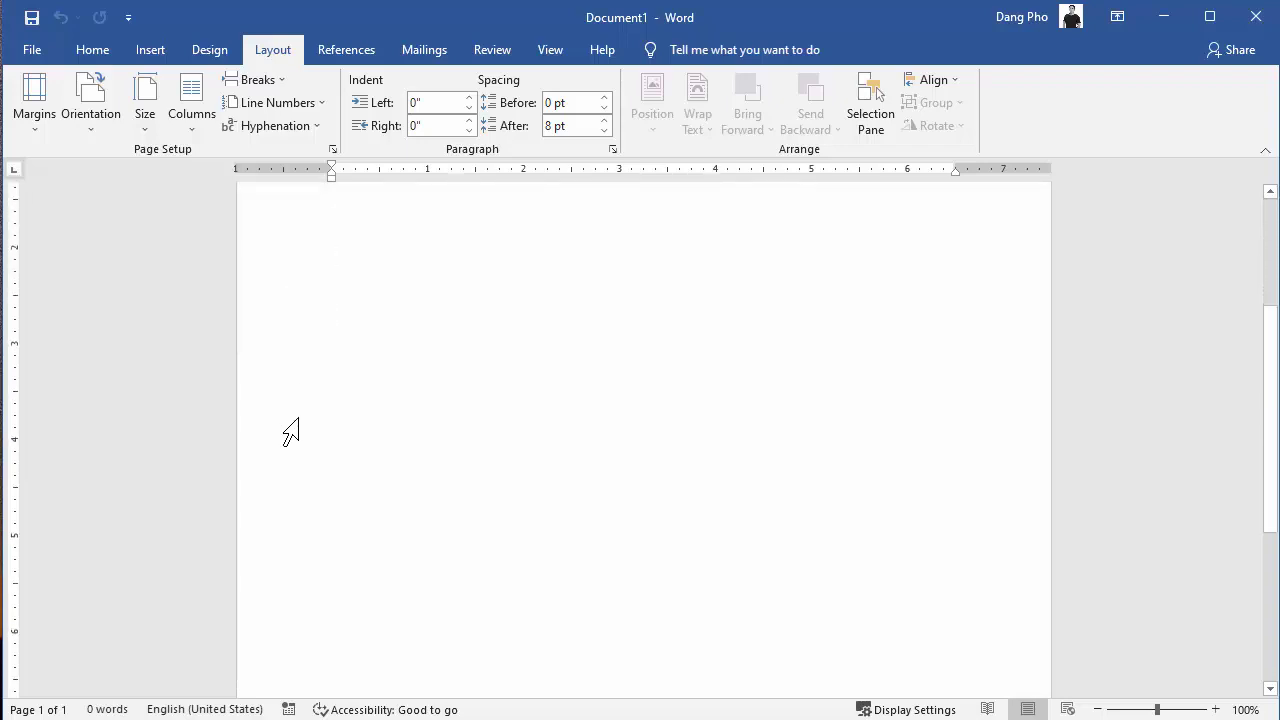
scroll(309, 563, "down", 7)
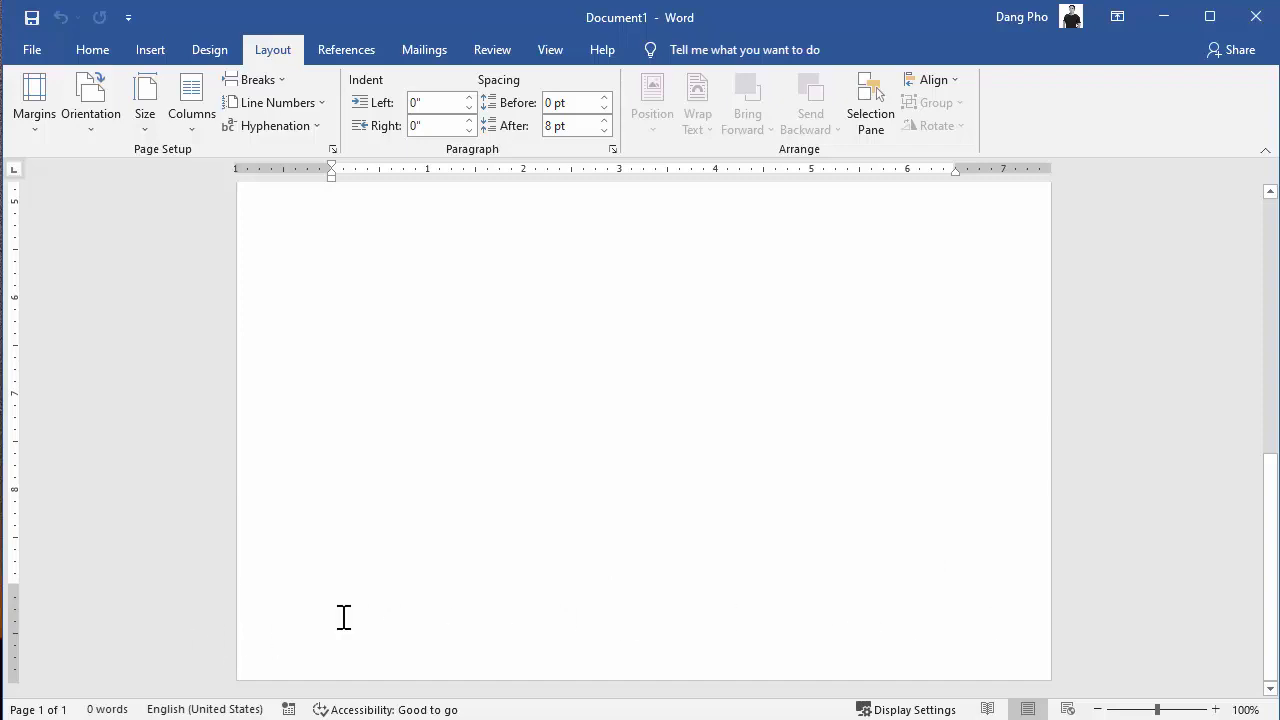
scroll(537, 488, "up", 5)
scroll(474, 457, "up", 5)
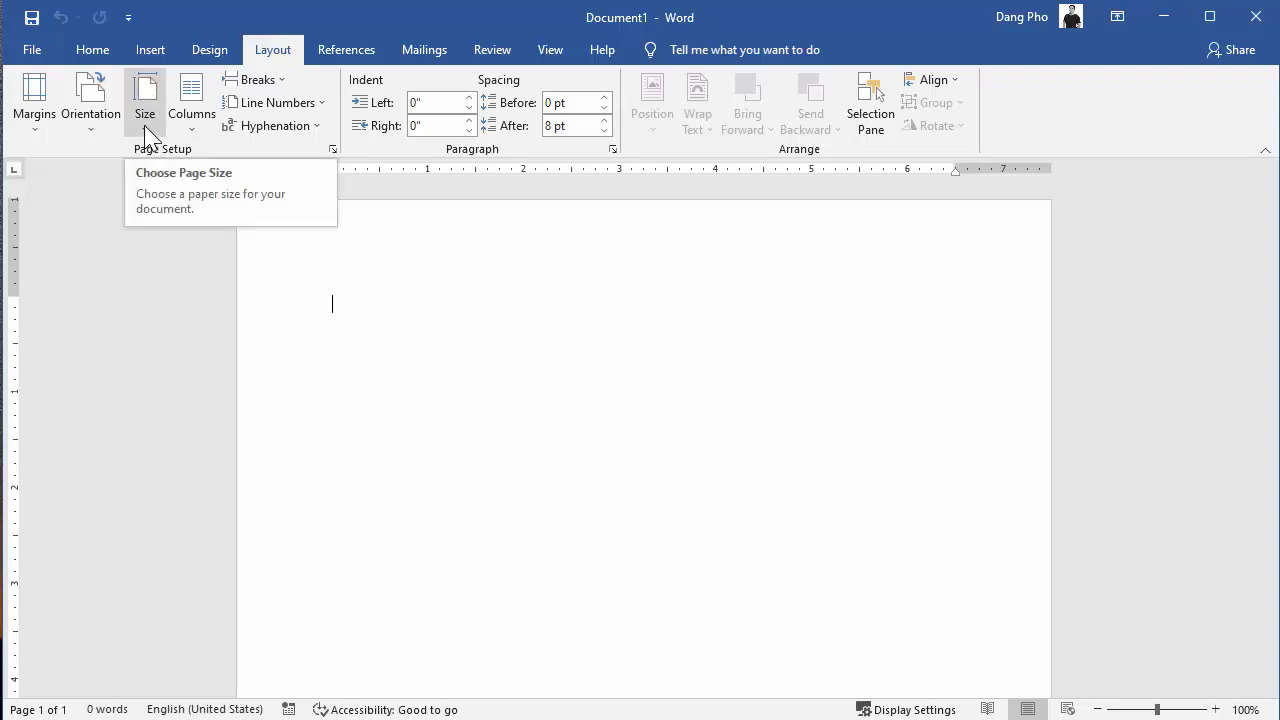
left_click(145, 125)
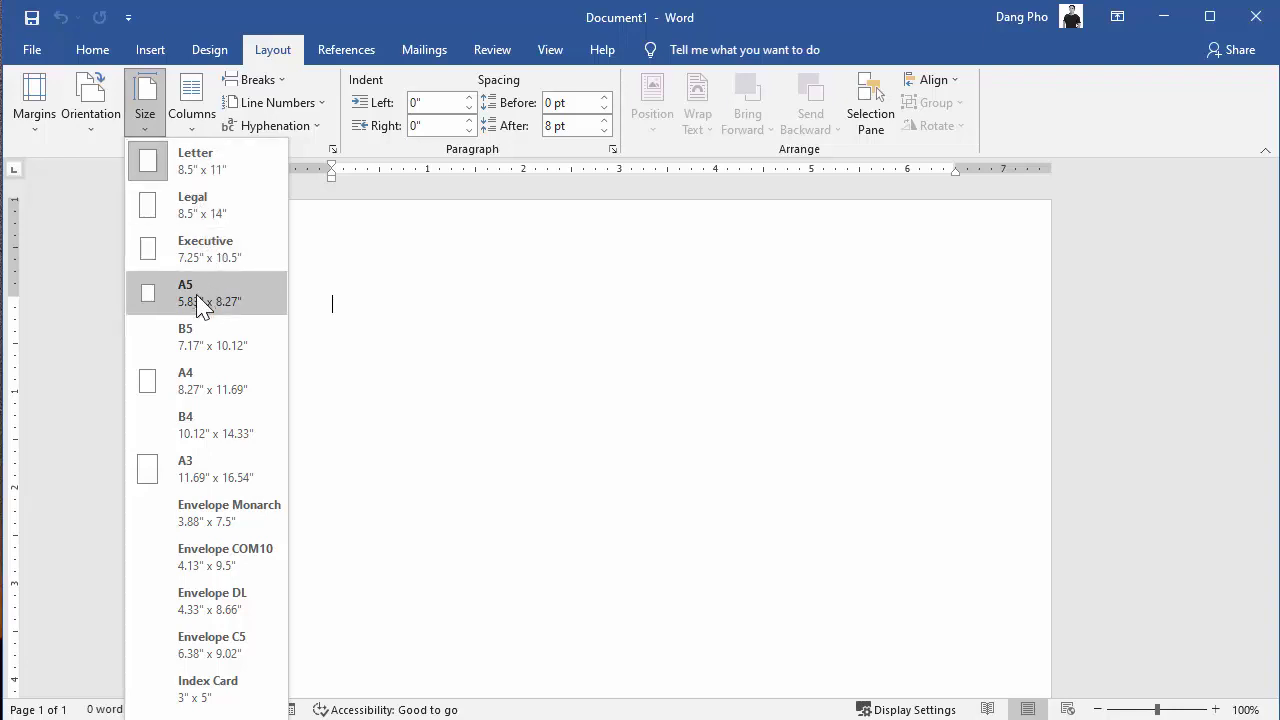
left_click(197, 398)
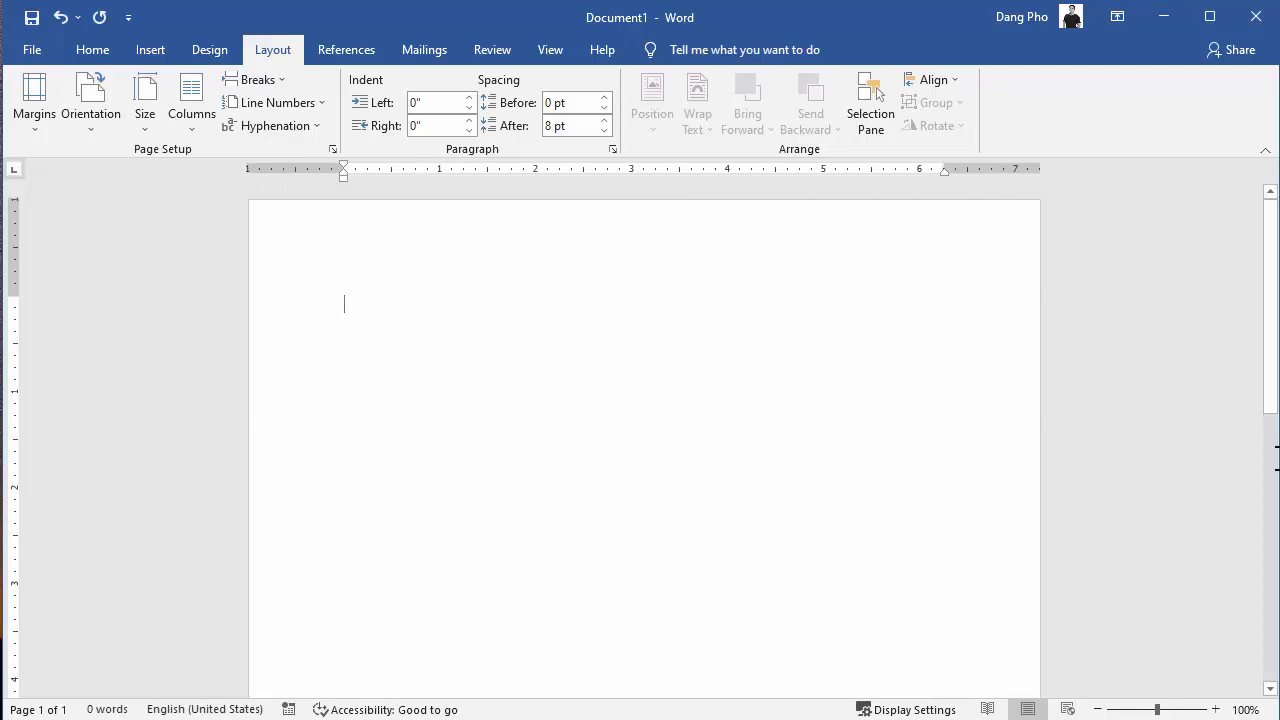
mouse_move(1270, 300)
left_mouse_down()
mouse_move(1268, 505)
mouse_move(1251, 591)
mouse_move(1222, 270)
left_mouse_up()
left_click(147, 122)
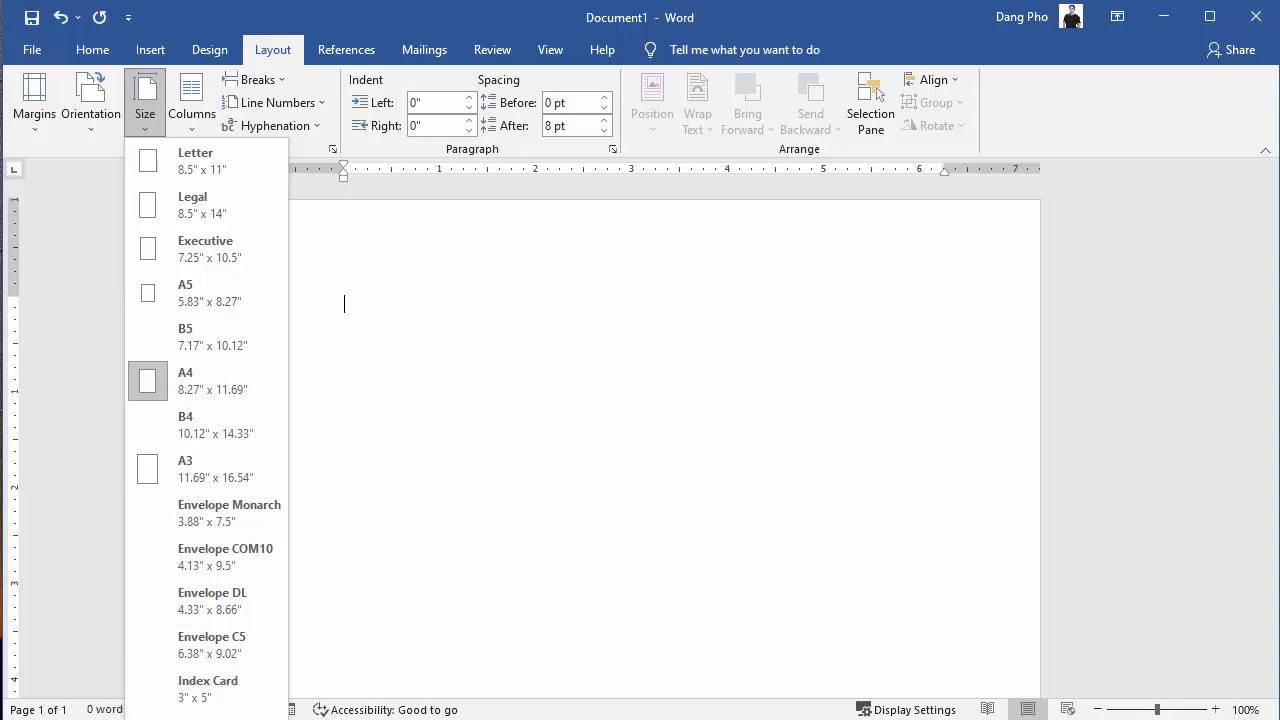
left_click(200, 715)
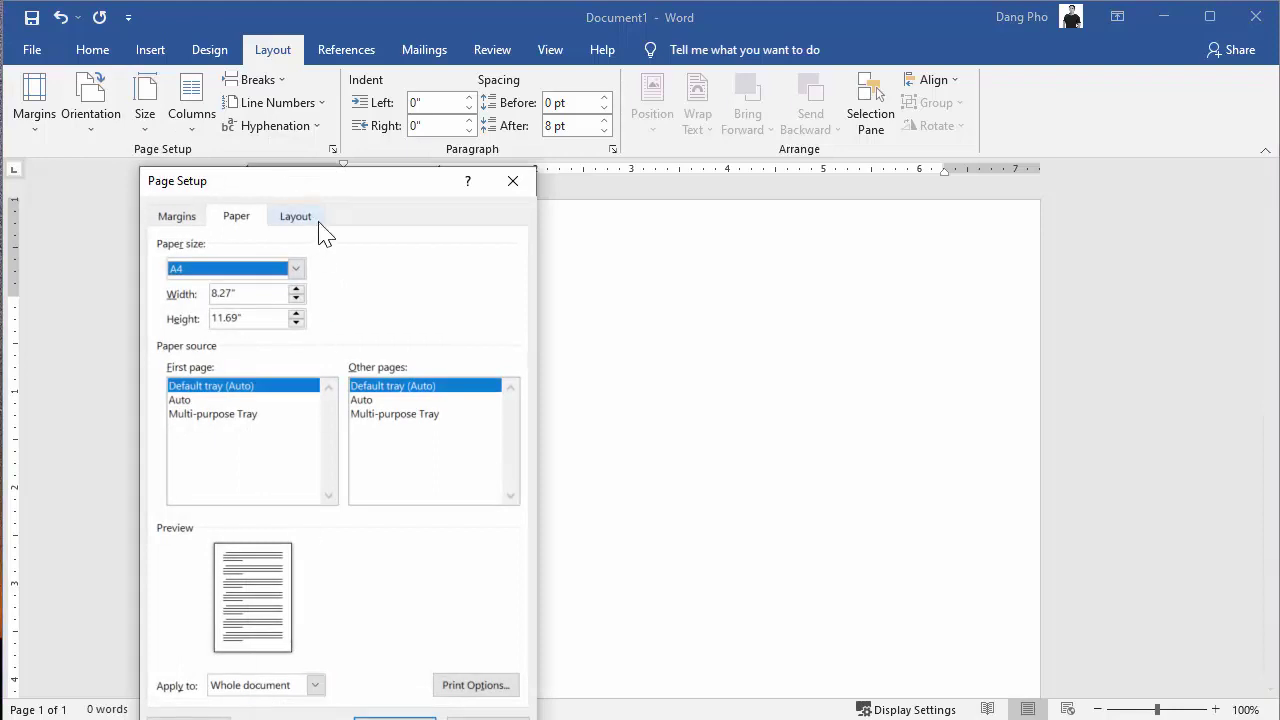
left_click_drag(343, 178, 427, 45)
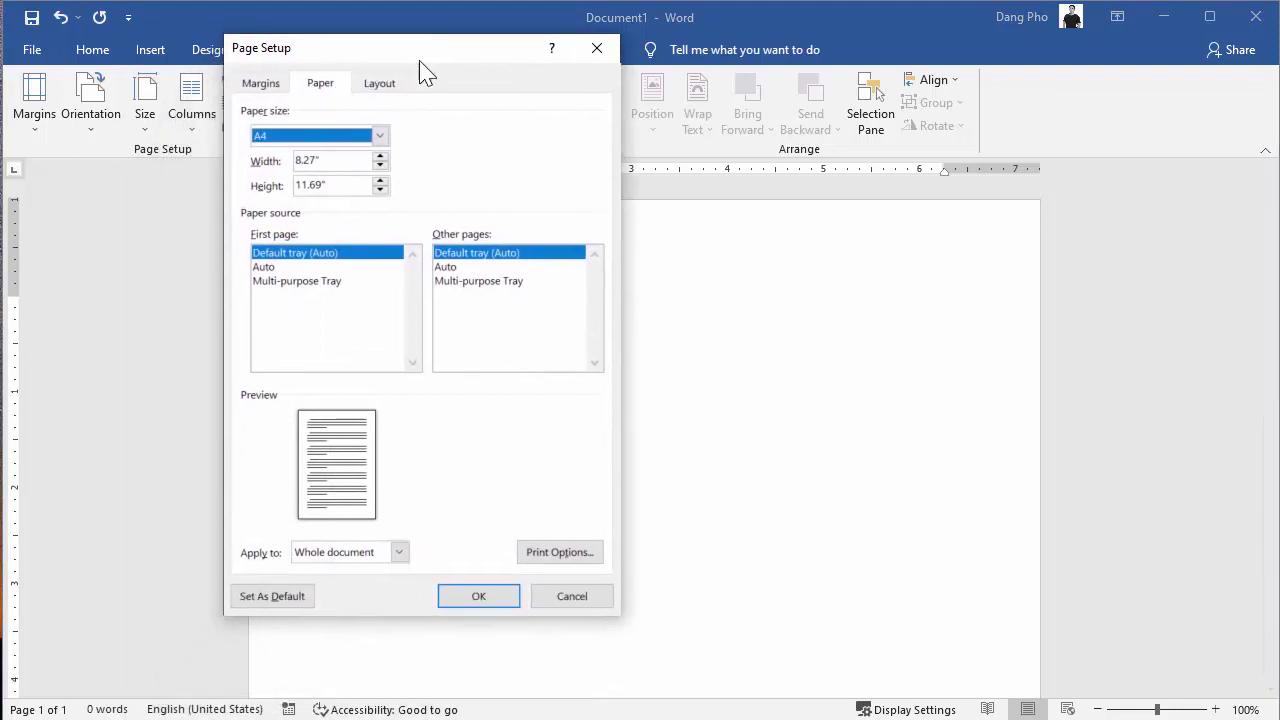
left_click(565, 600)
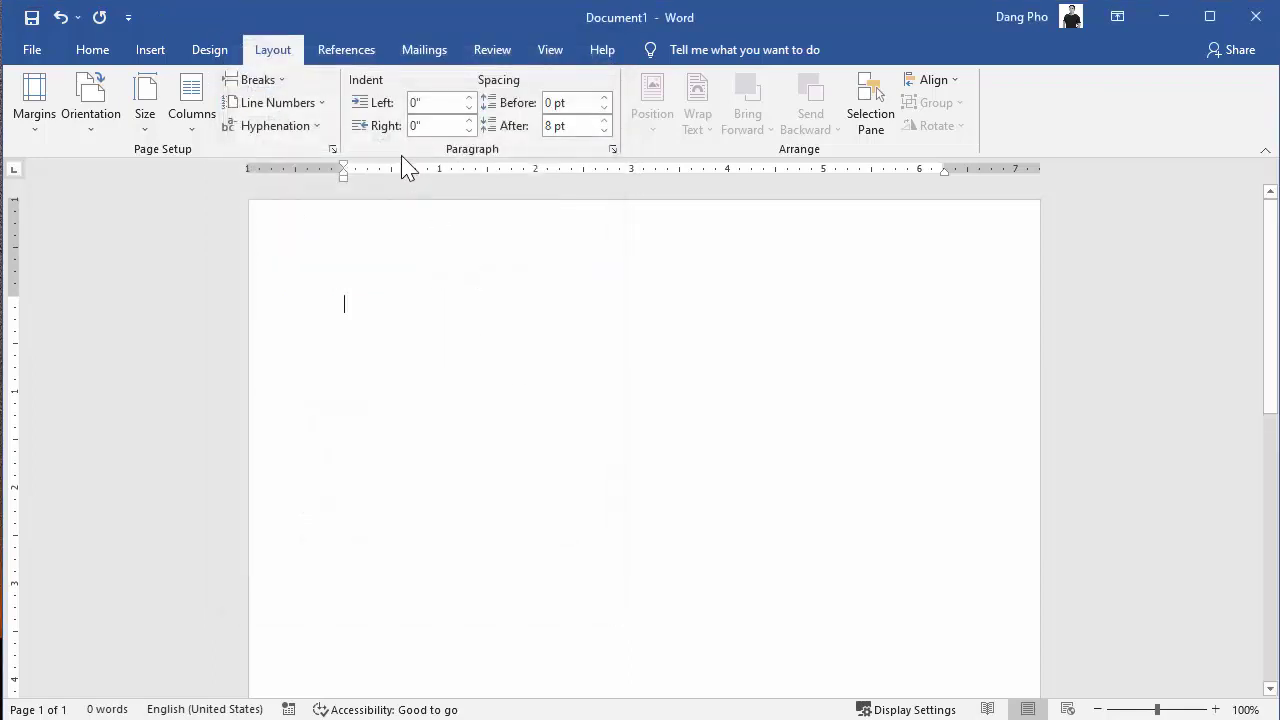
left_click(335, 149)
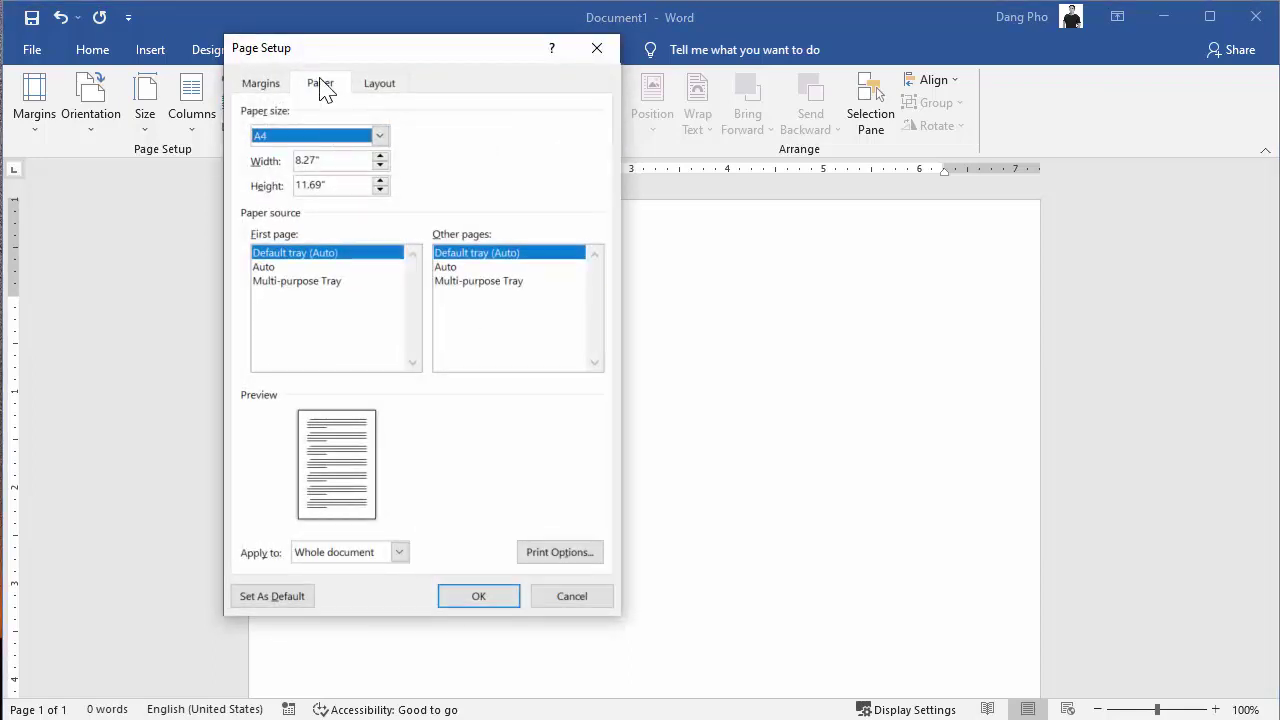
left_click(318, 86)
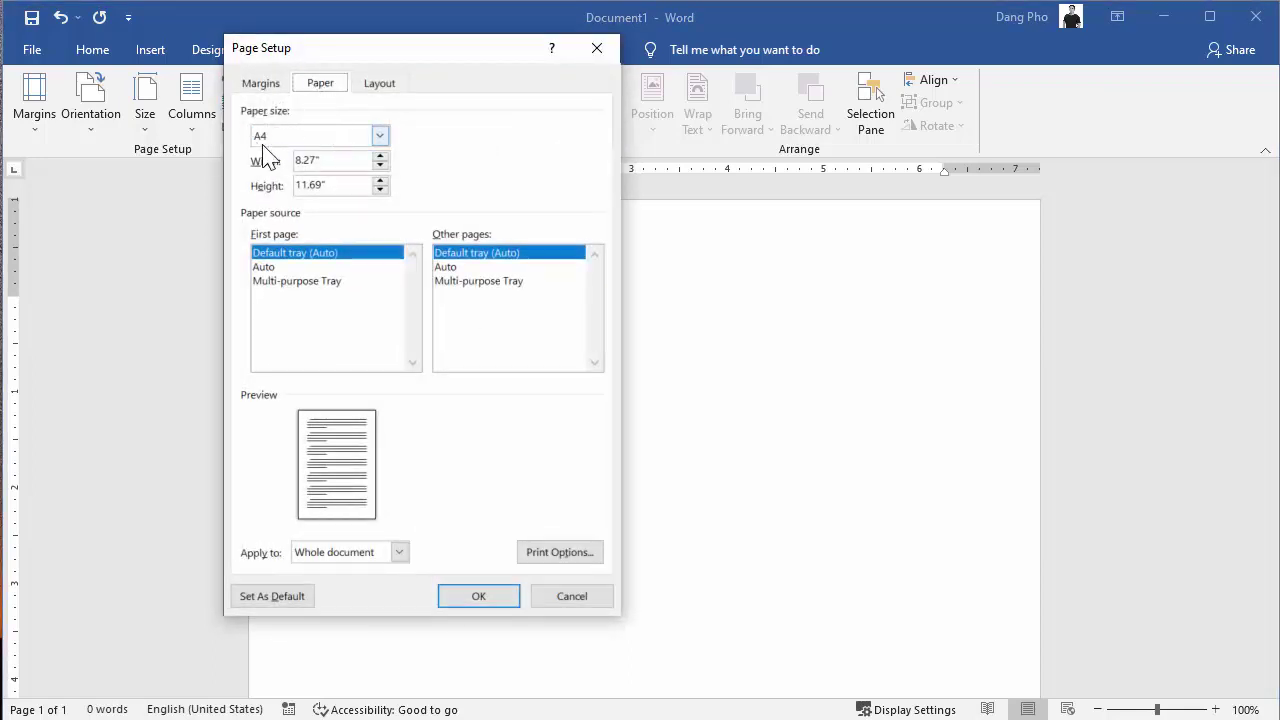
left_click(380, 136)
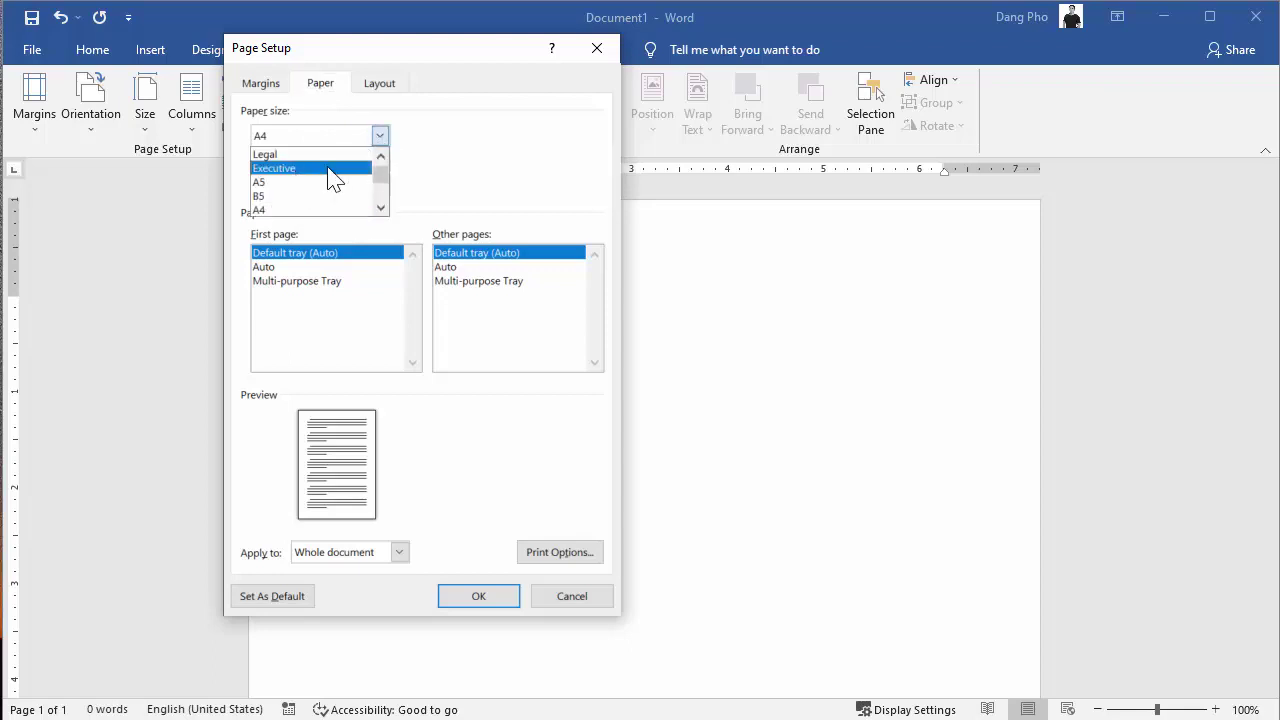
left_click(379, 140)
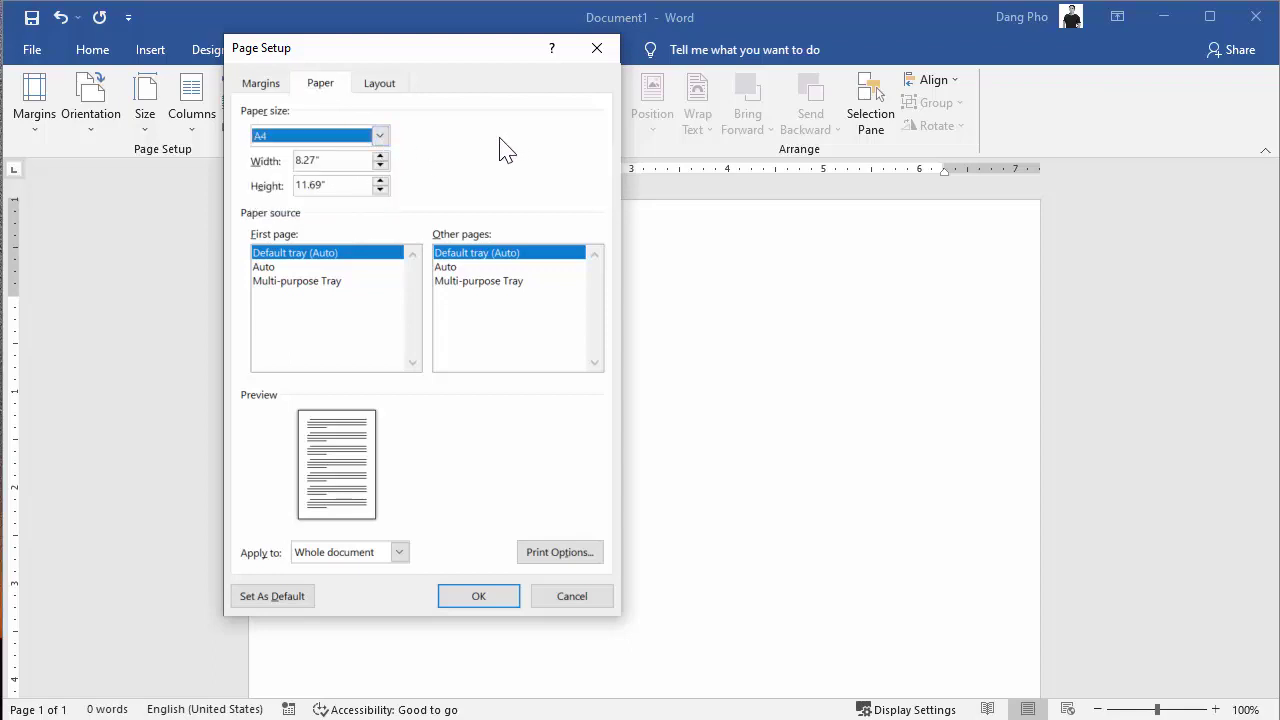
mouse_move(317, 161)
left_mouse_down()
mouse_move(286, 162)
mouse_move(266, 184)
left_mouse_up()
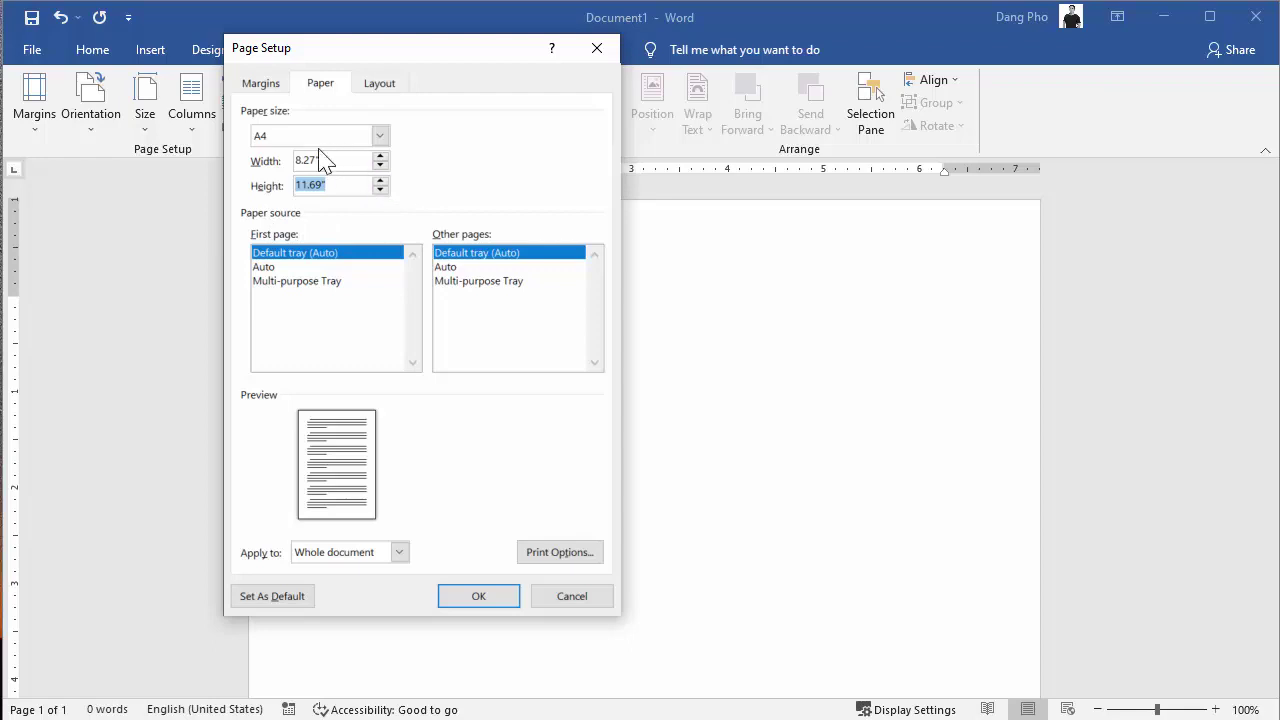
left_click(562, 606)
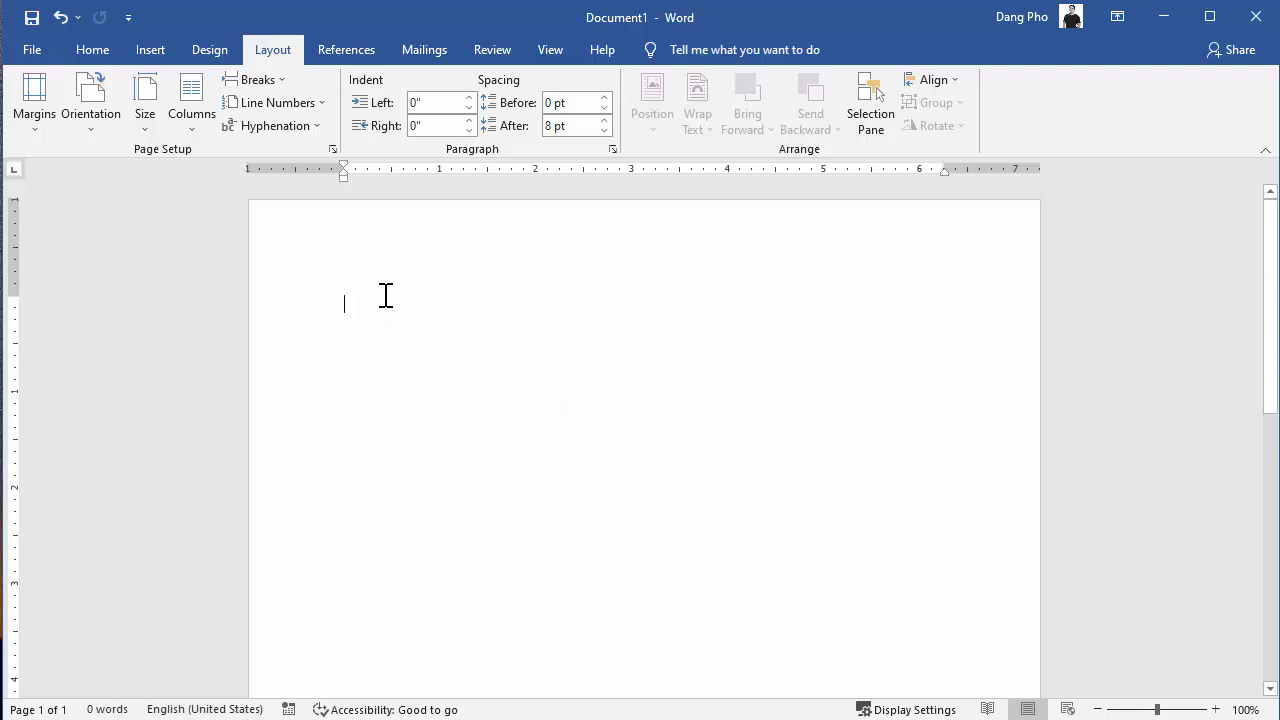
Step: Expand the rand formula into paragraphs of sample text
scroll(376, 304, "down", 2)
scroll(371, 300, "down", 3)
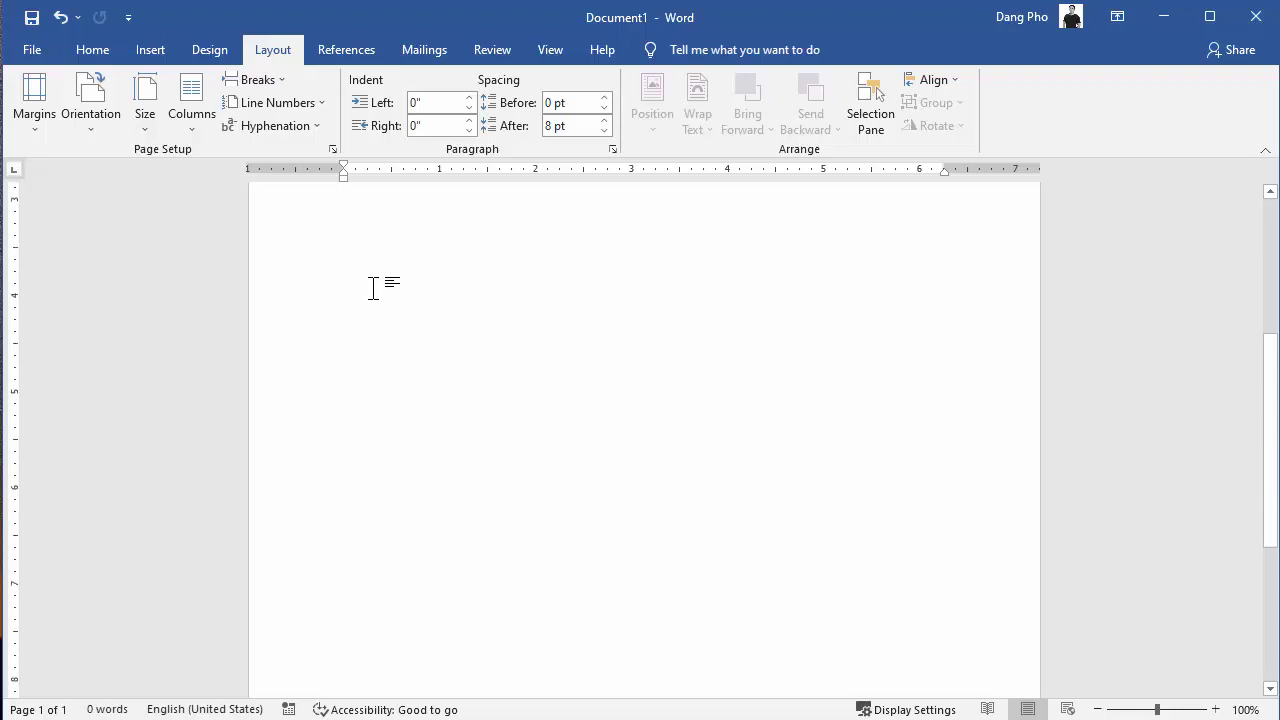
scroll(371, 300, "down", 2)
scroll(371, 300, "down", 3)
scroll(345, 270, "up", 2)
scroll(340, 266, "up", 5)
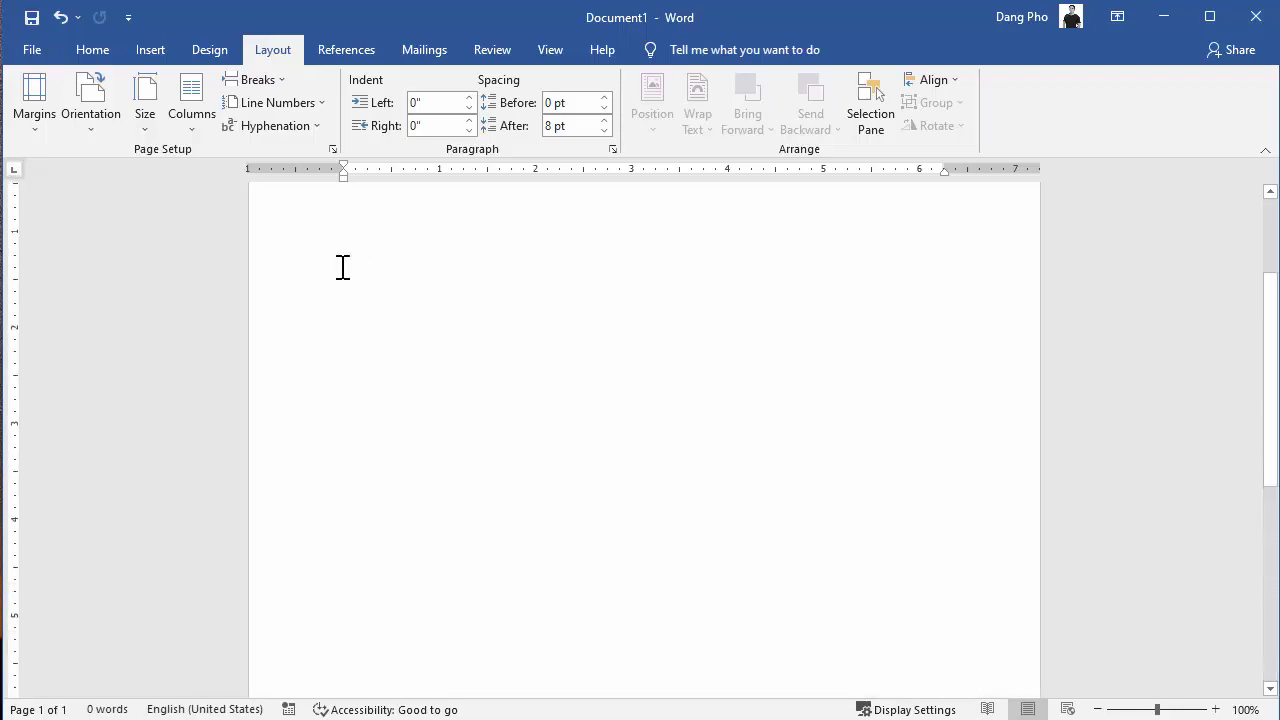
scroll(350, 280, "up", 3)
type("=rand(5,10")
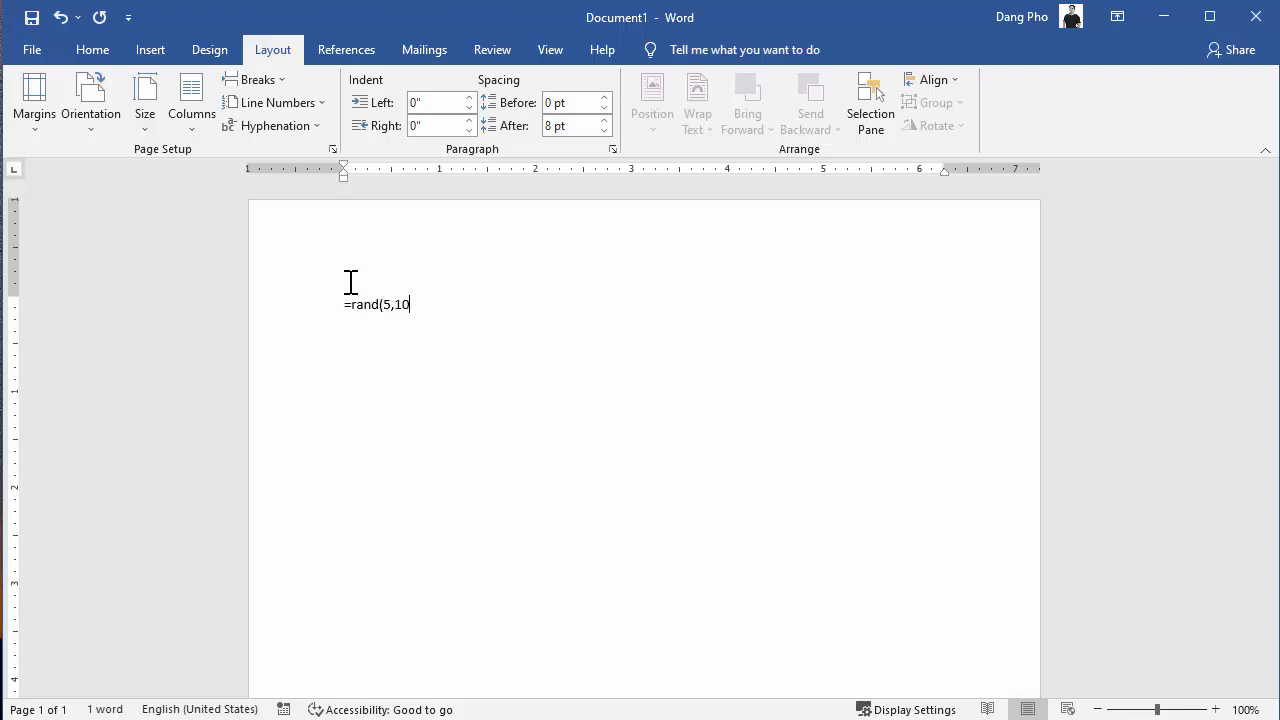
key("Return")
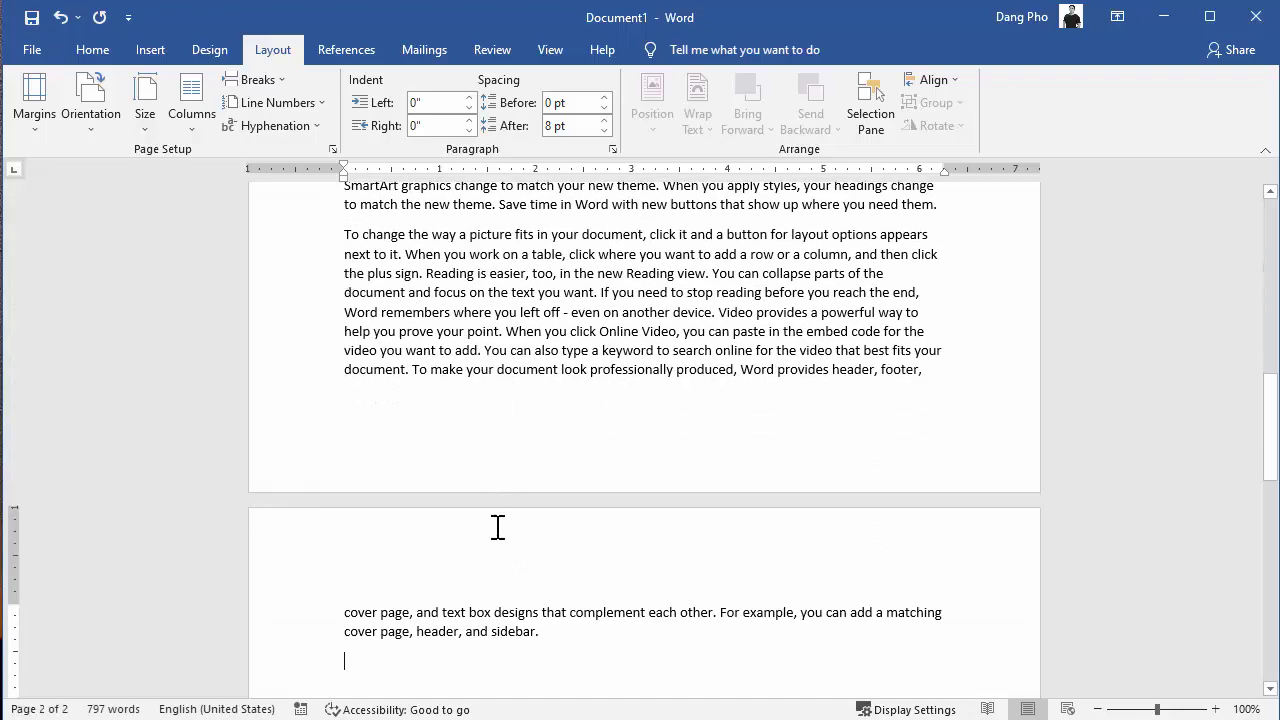
Step: Place the insertion point after the last sample paragraph
scroll(497, 526, "down", 3)
scroll(483, 553, "down", 3)
scroll(486, 534, "down", 3)
scroll(486, 534, "up", 5)
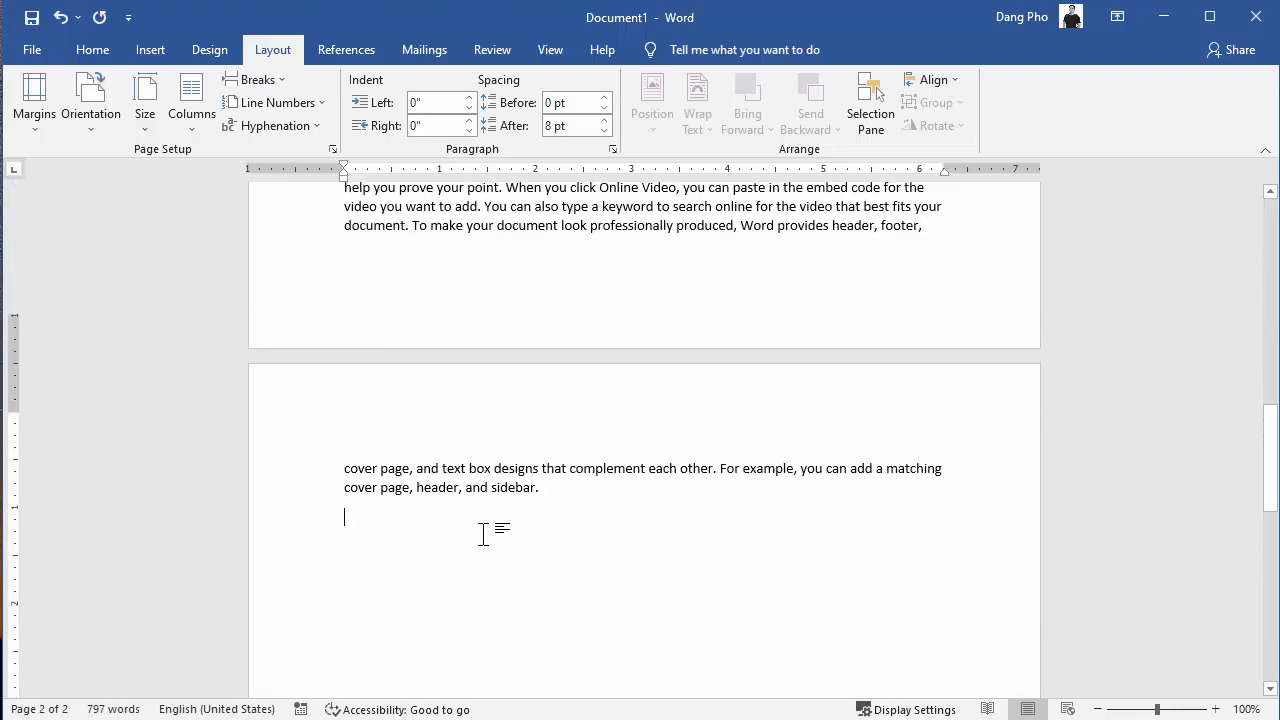
scroll(494, 531, "down", 2)
left_click(335, 426)
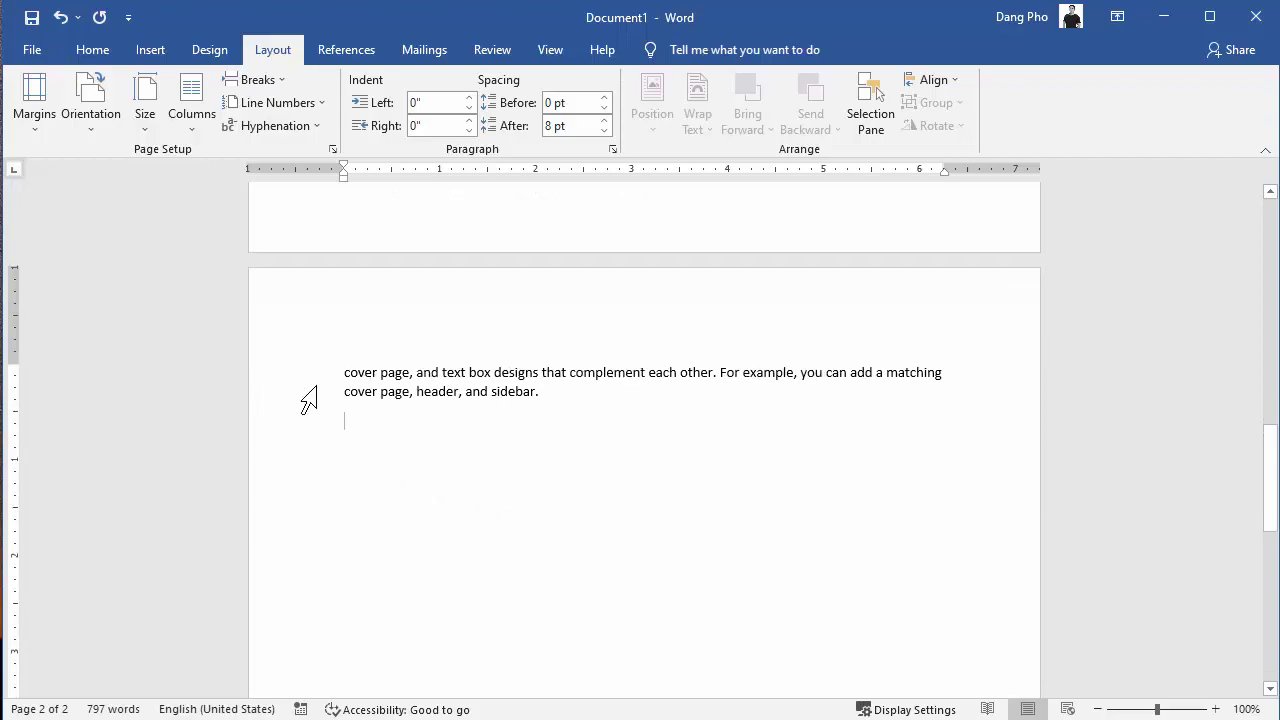
Step: Place the cursor at the start of the page 2 text 'cover page, header, and sidebar'
scroll(554, 423, "up", 3)
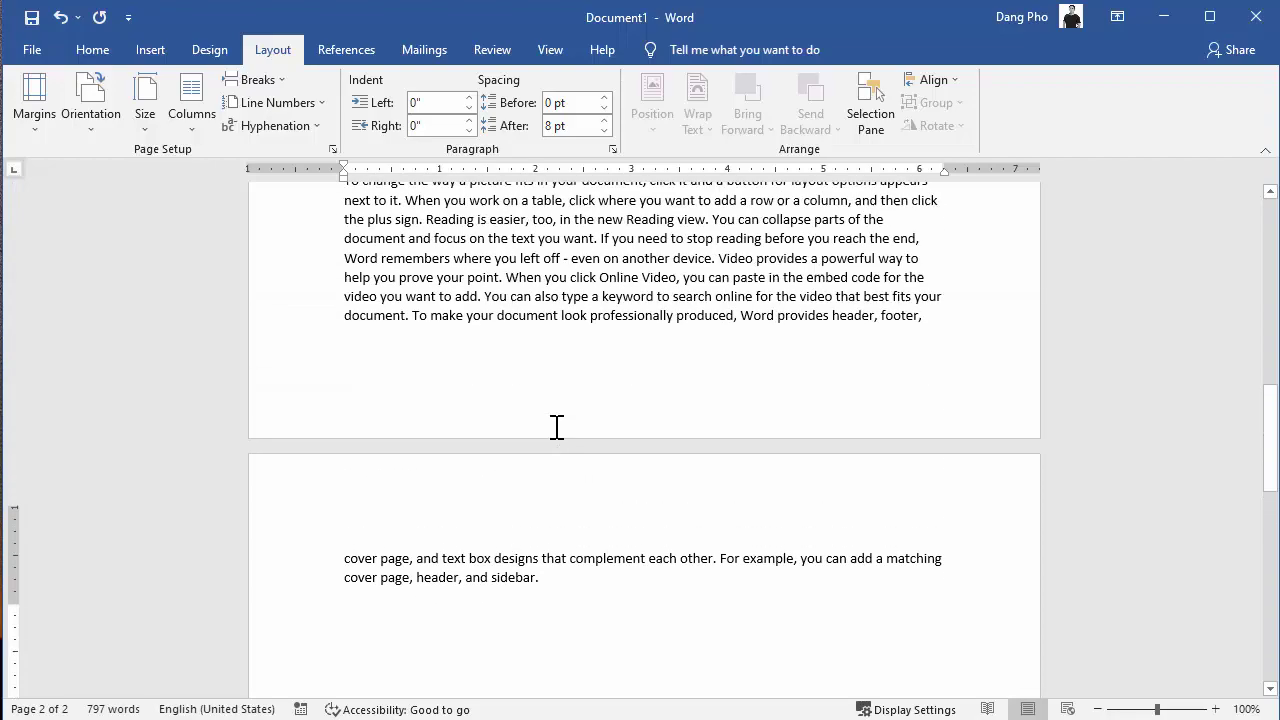
scroll(554, 430, "up", 5)
scroll(553, 447, "down", 4)
scroll(252, 252, "down", 7)
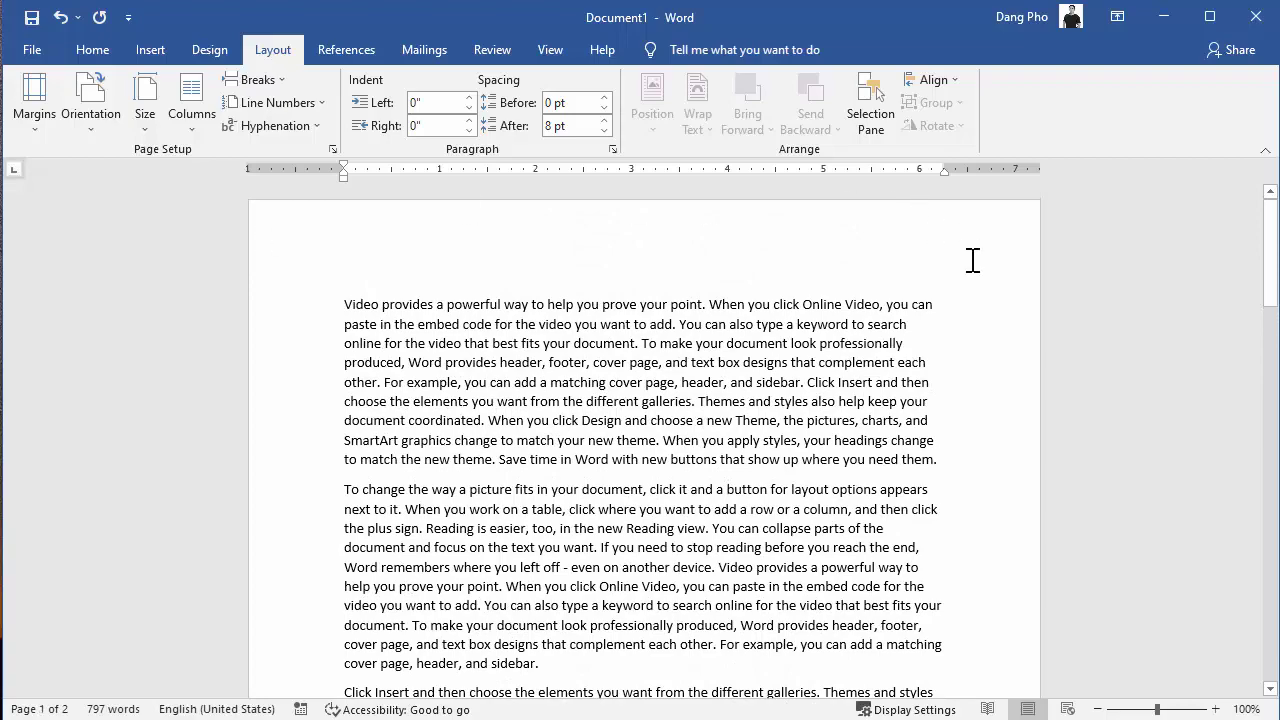
scroll(972, 260, "down", 5)
scroll(980, 414, "down", 3)
scroll(974, 437, "down", 3)
scroll(940, 465, "down", 6)
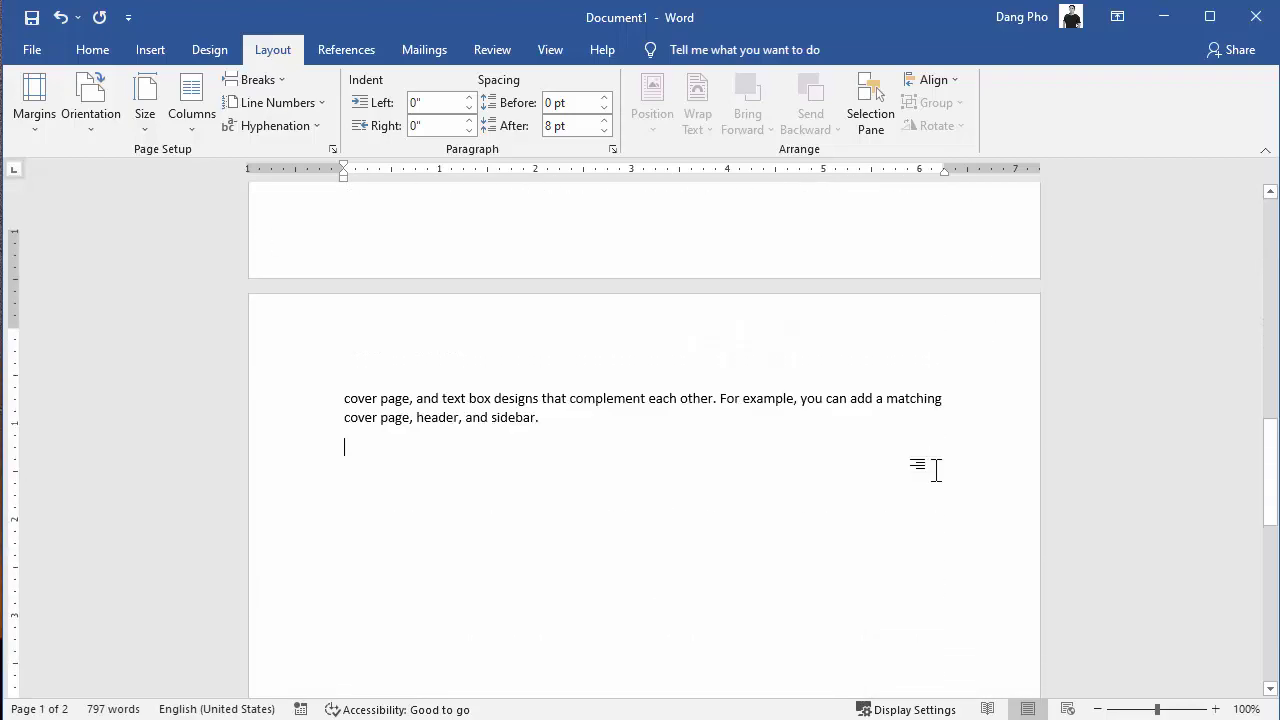
scroll(936, 470, "down", 3)
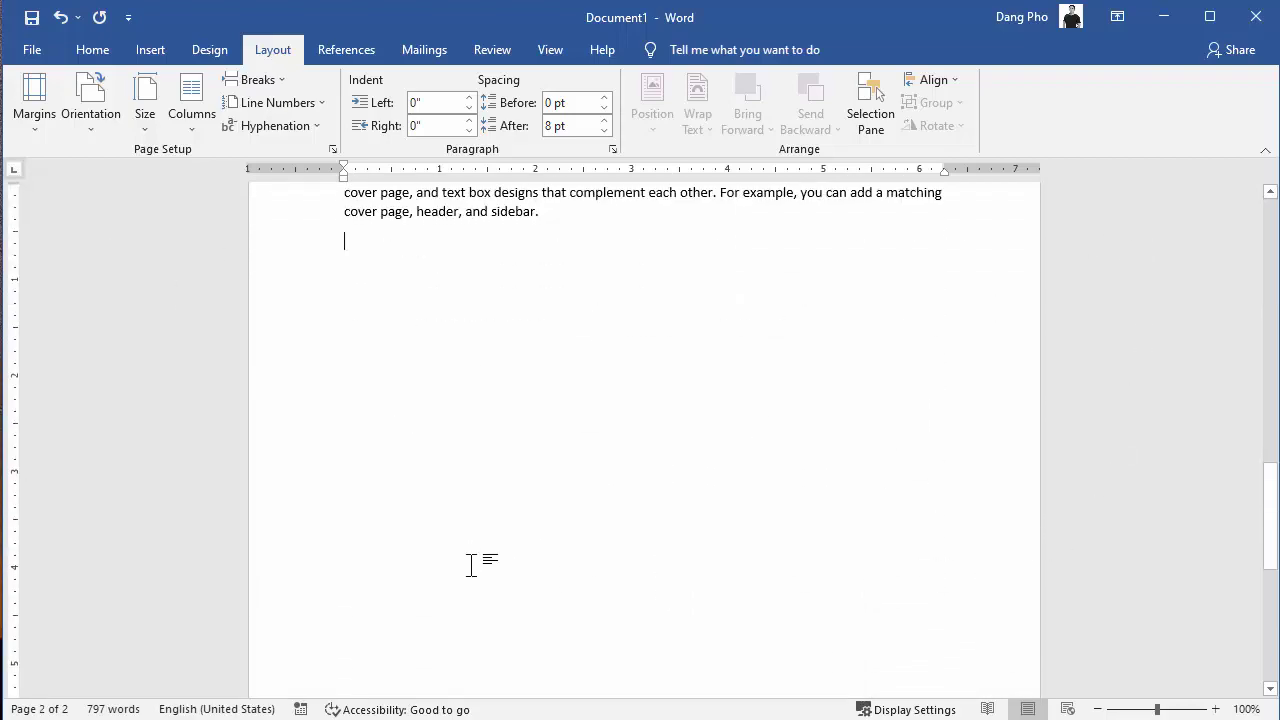
scroll(331, 486, "up", 2)
scroll(251, 463, "up", 5)
scroll(251, 463, "up", 3)
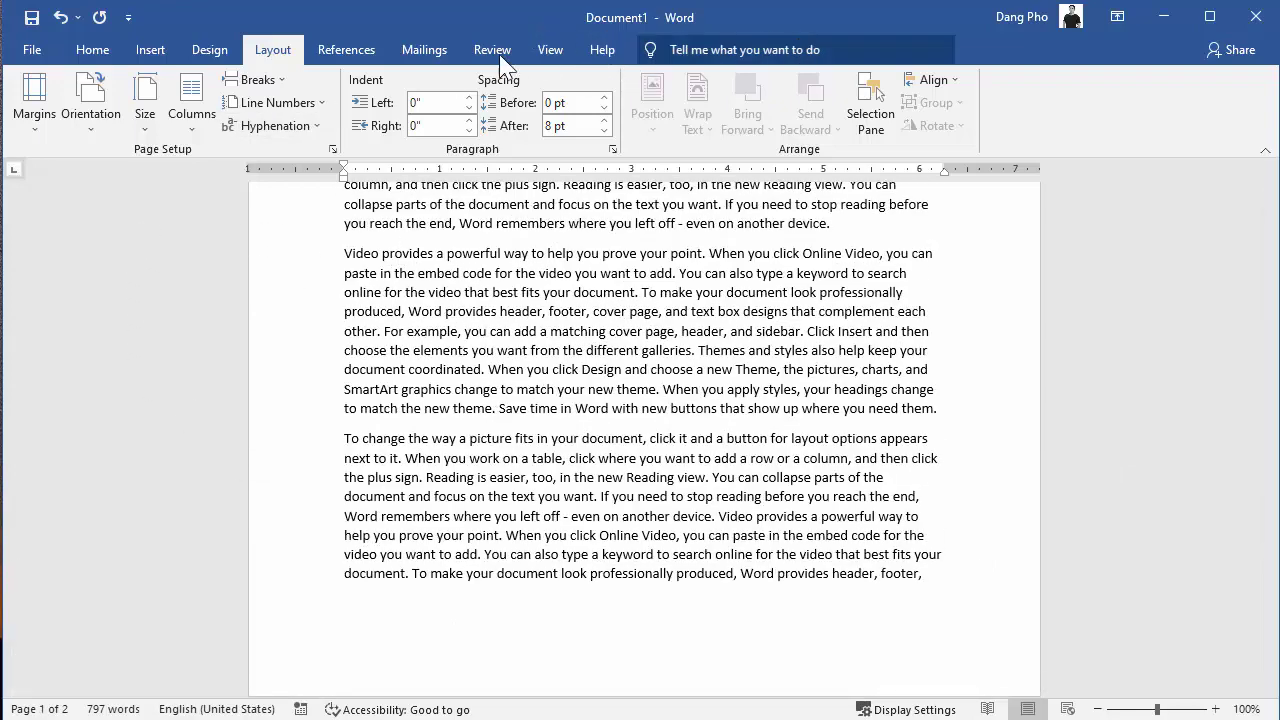
scroll(740, 432, "down", 2)
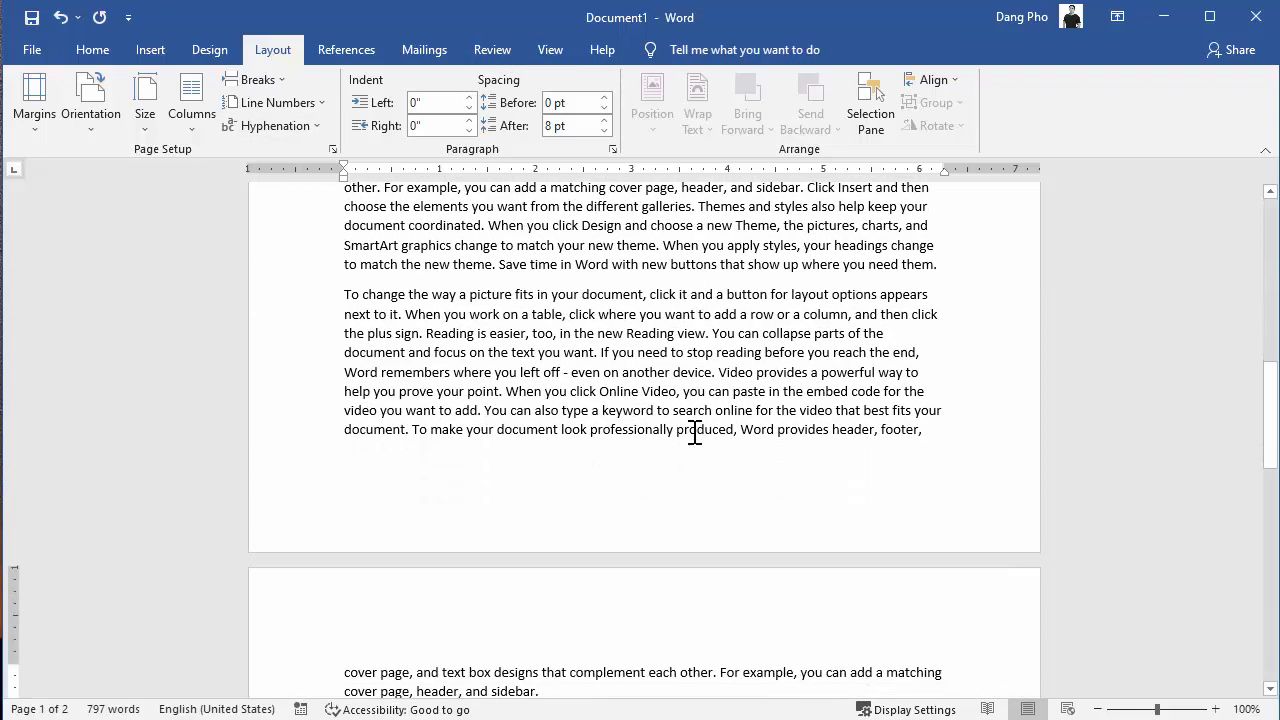
scroll(679, 429, "down", 3)
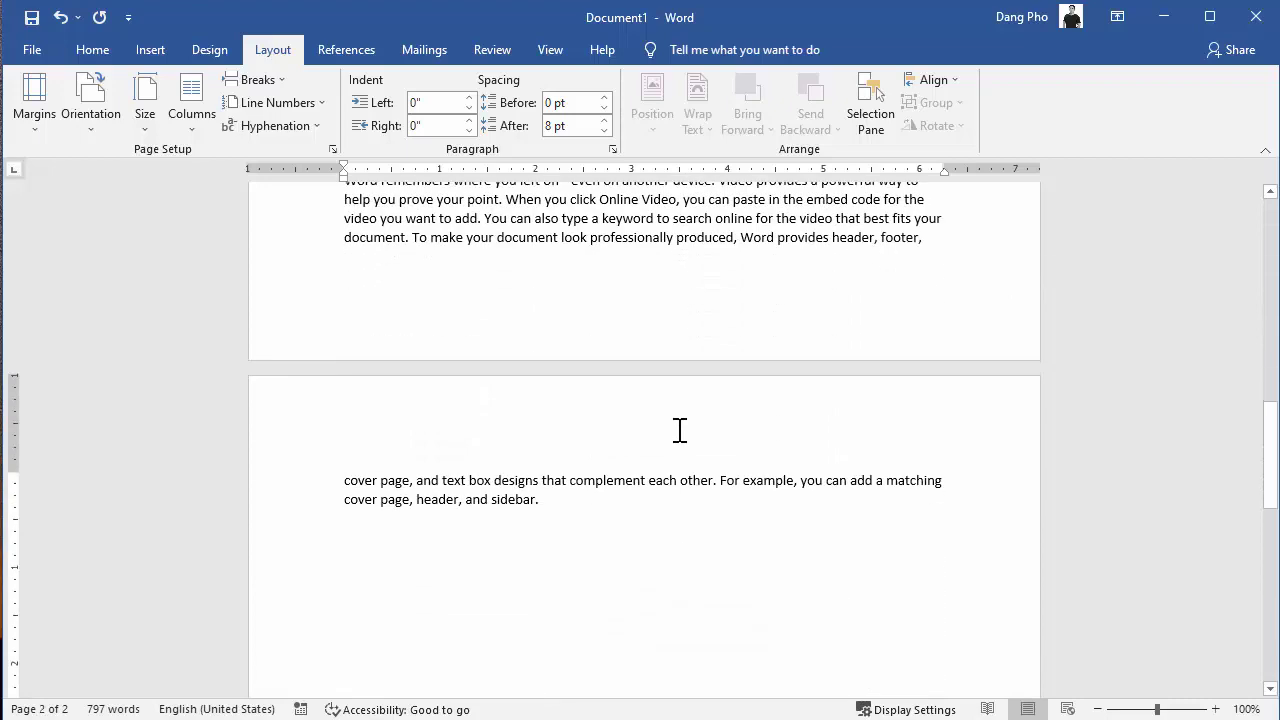
left_click(339, 503)
Step: Switch the document's orientation to Landscape, then zoom out slightly to view the page
left_click(95, 126)
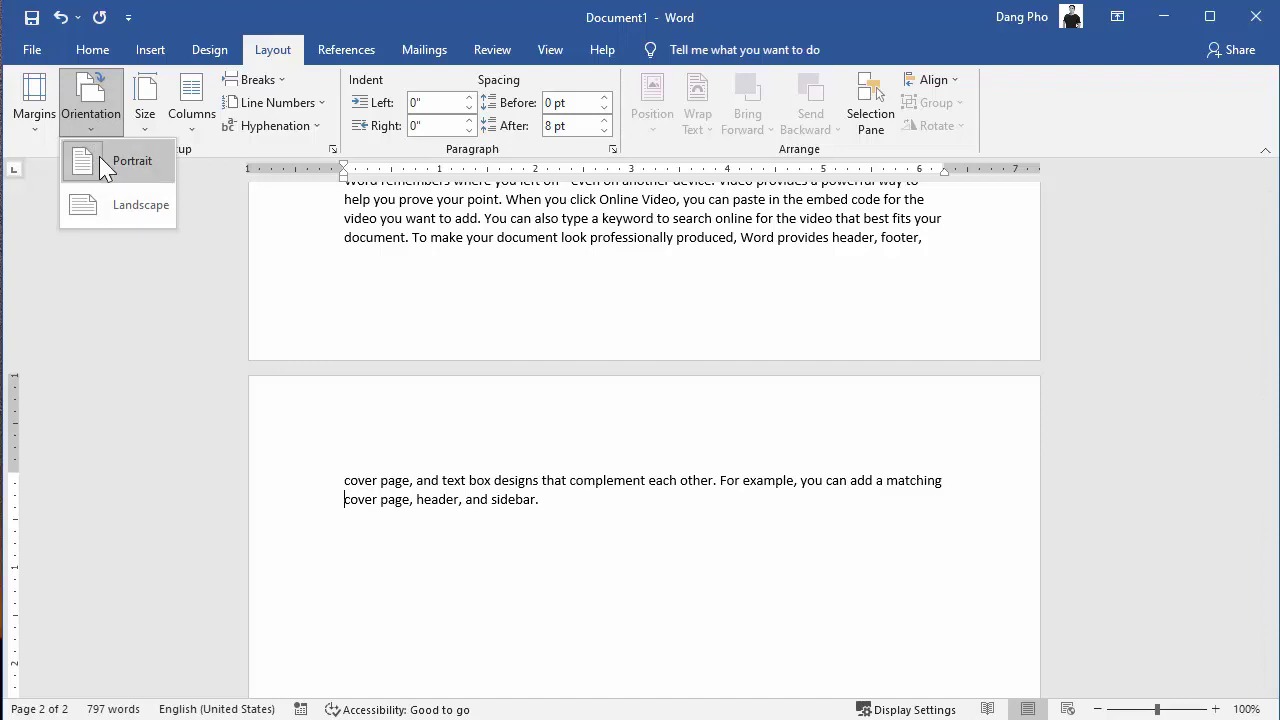
left_click(130, 206)
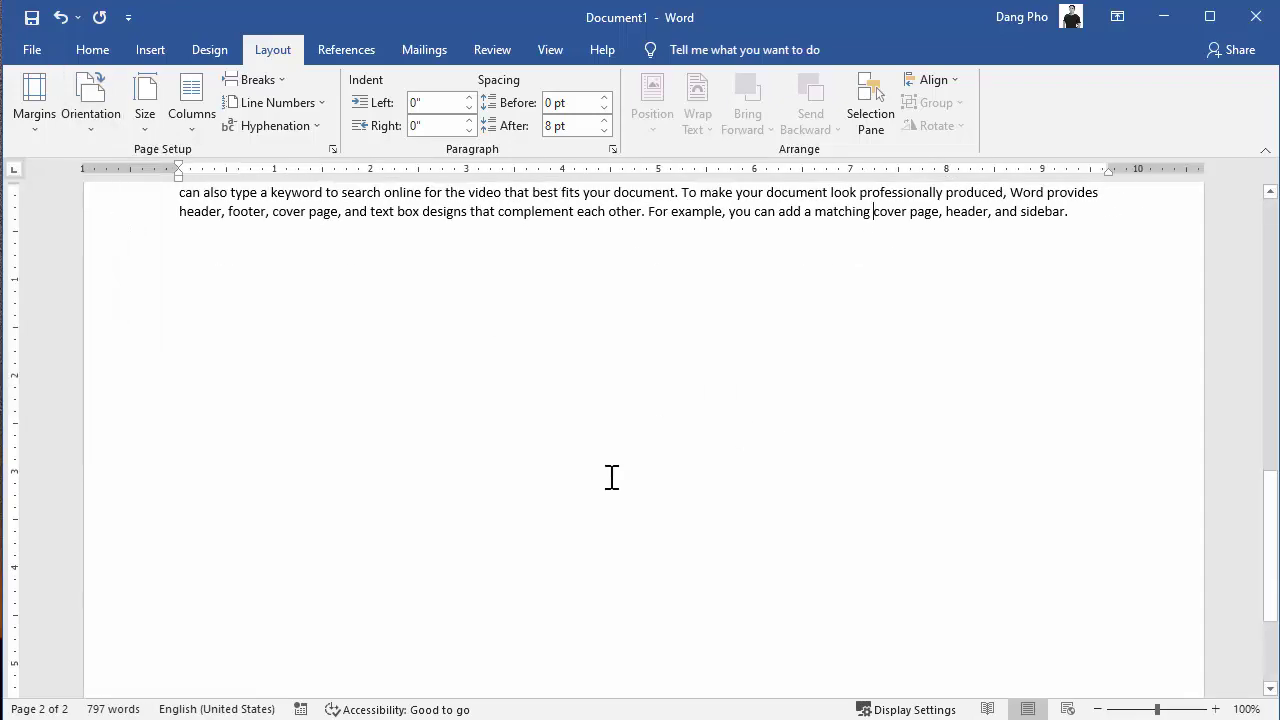
scroll(609, 477, "up", 5)
scroll(613, 457, "up", 4)
scroll(613, 457, "up", 3)
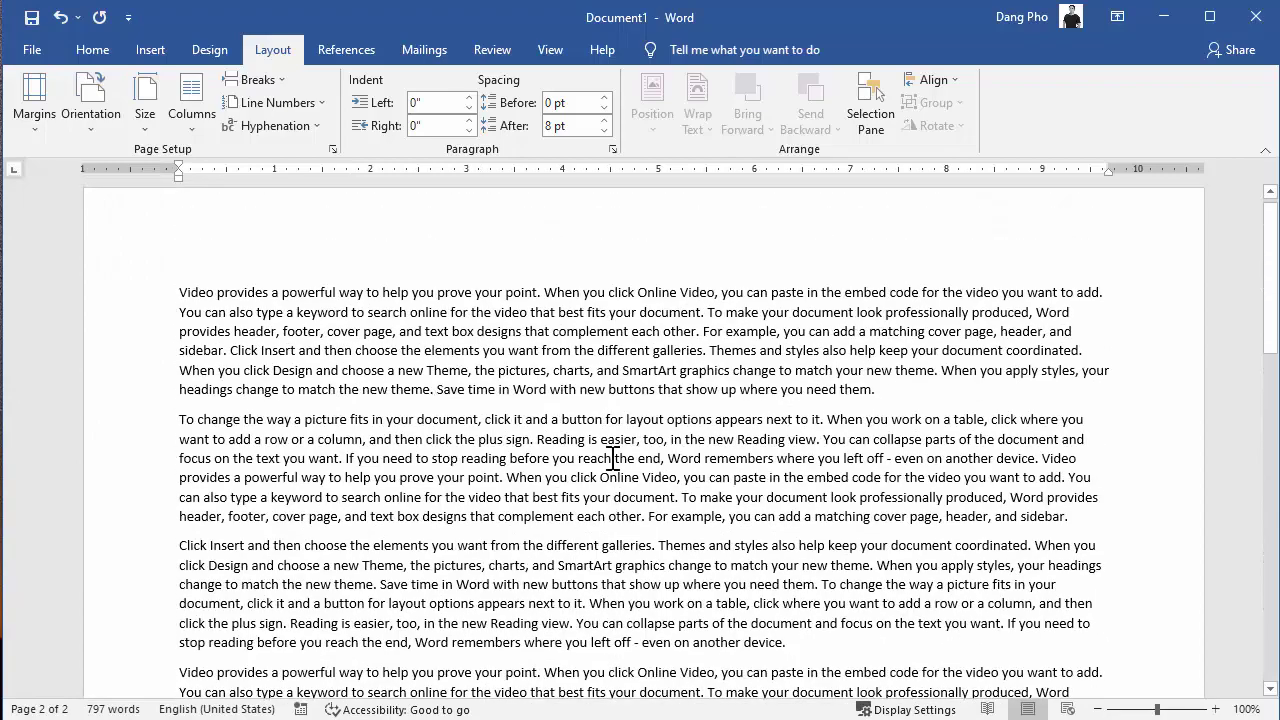
scroll(1110, 395, "down", 3)
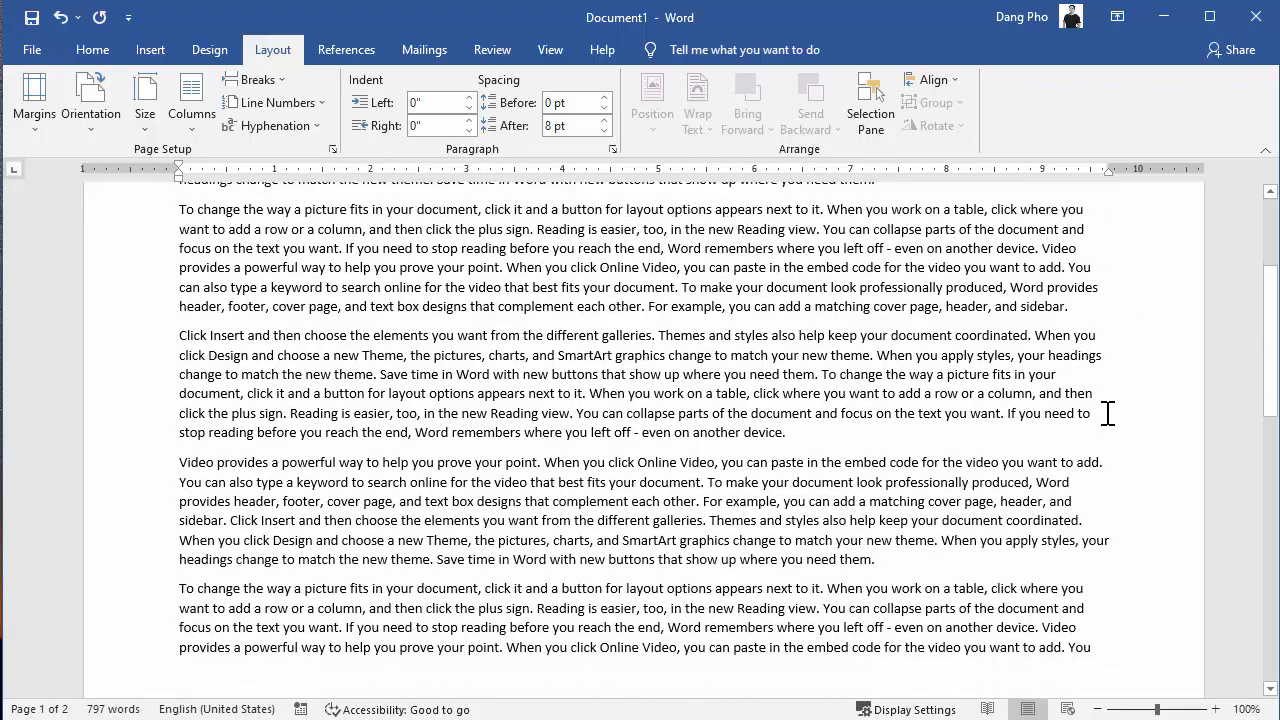
scroll(1100, 420, "down", 5)
scroll(1085, 470, "down", 5)
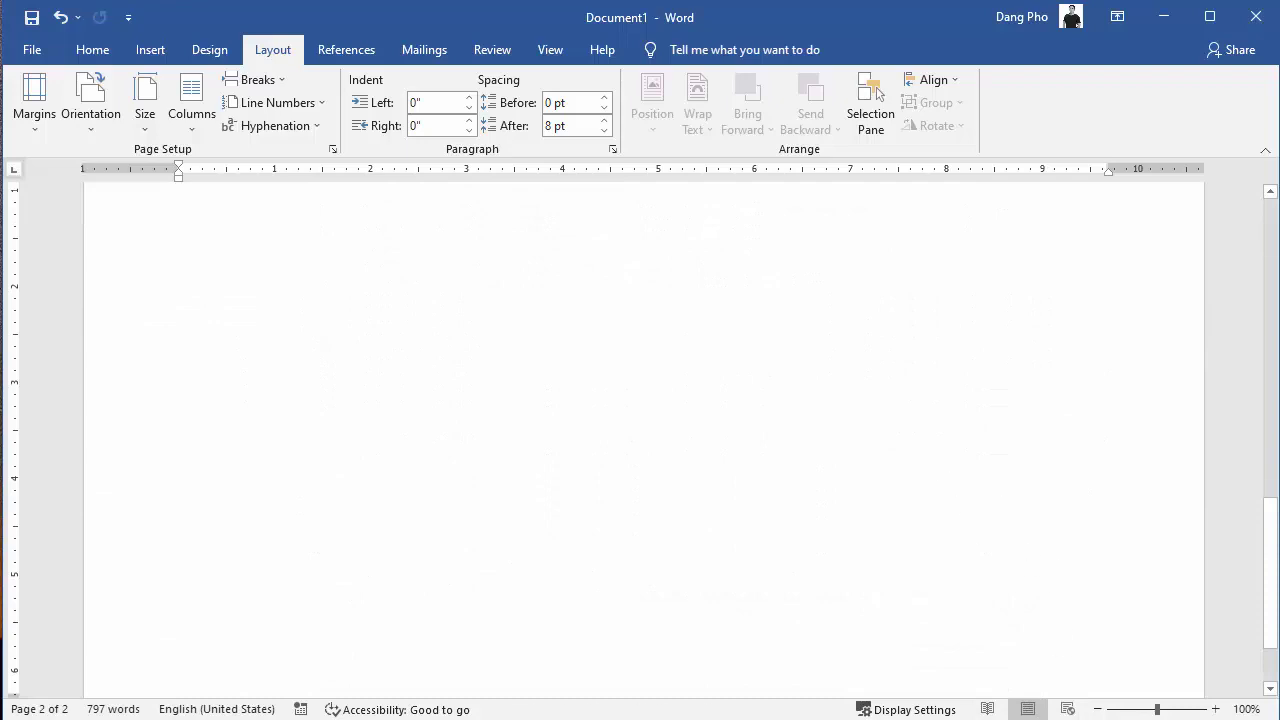
left_click(1098, 709)
Step: Zoom out to 40% to see both pages, then set the orientation to Portrait
left_click(1098, 709)
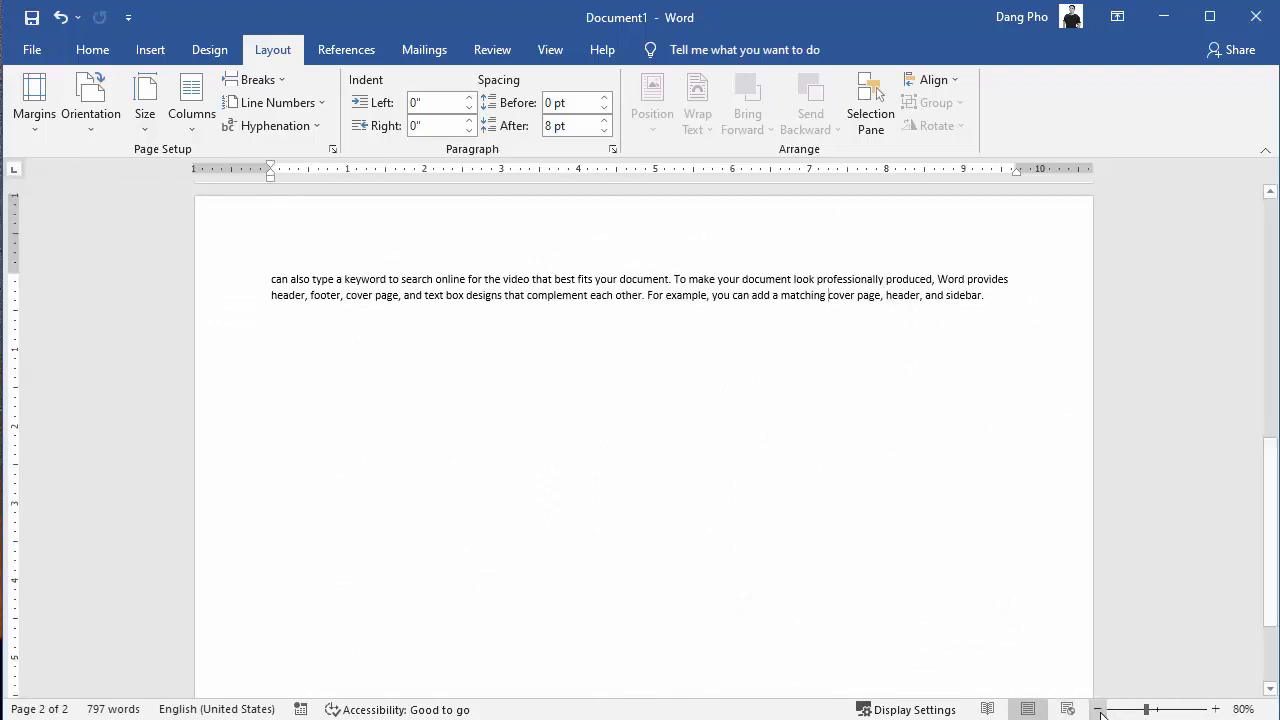
left_click(1098, 709)
left_click(1098, 709)
left_click(1098, 709)
left_click(1098, 709)
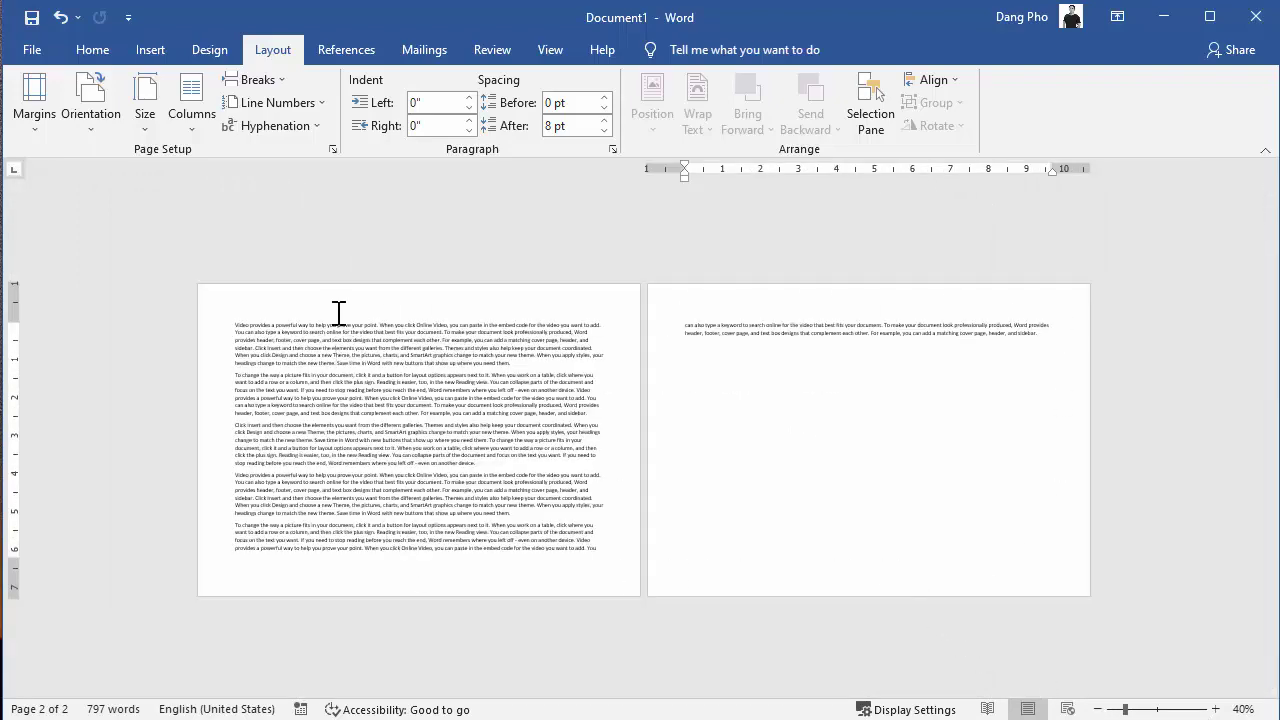
left_click(105, 117)
left_click(103, 168)
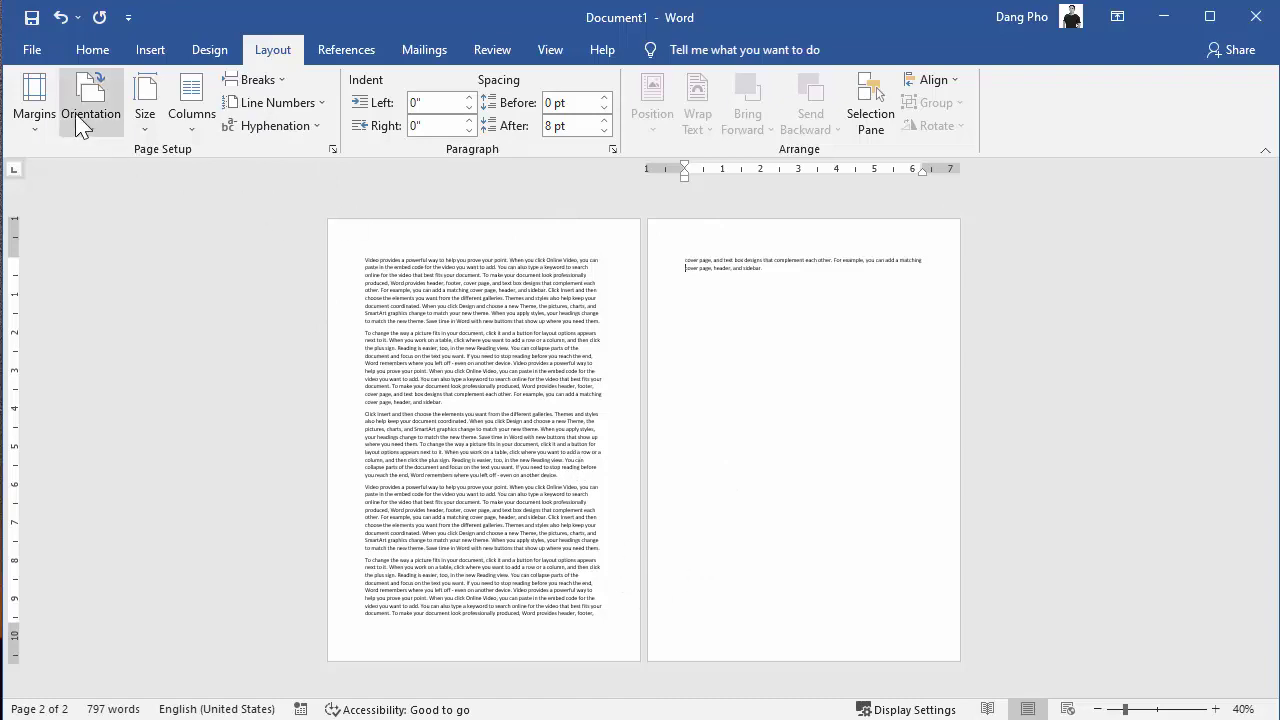
Step: Open the Print preview and scroll through the previewed pages
left_click(31, 50)
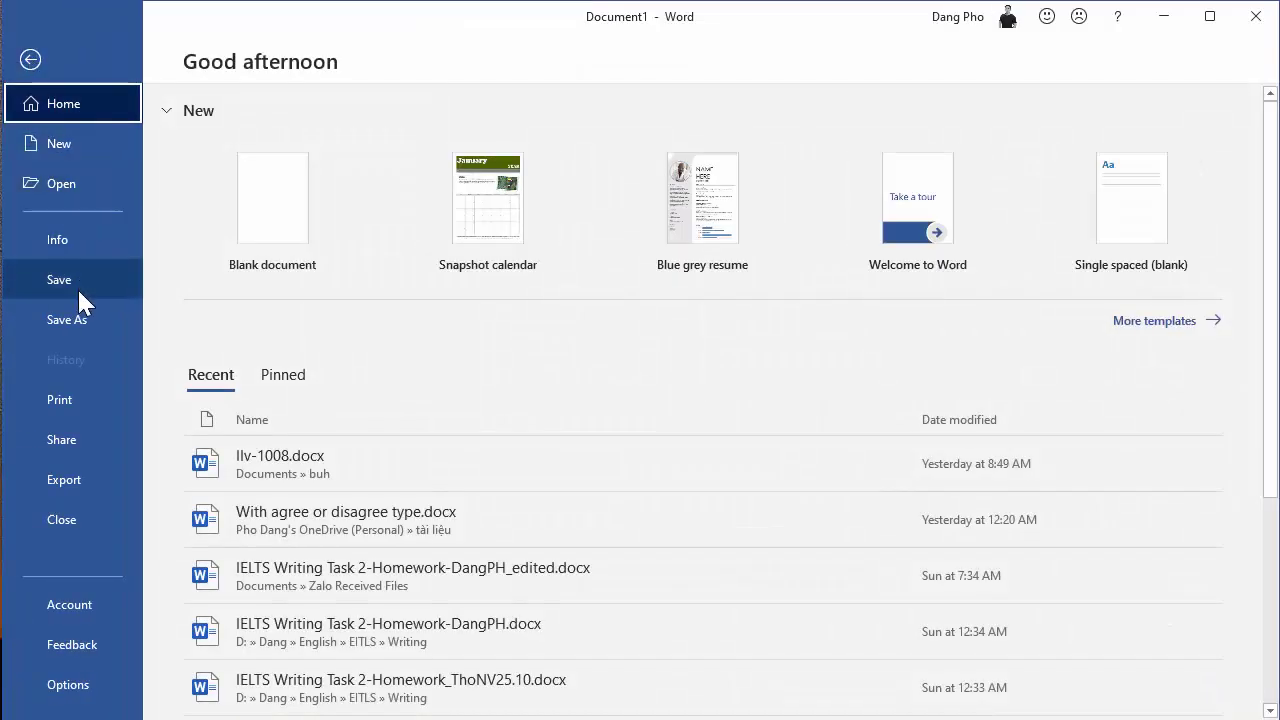
left_click(79, 400)
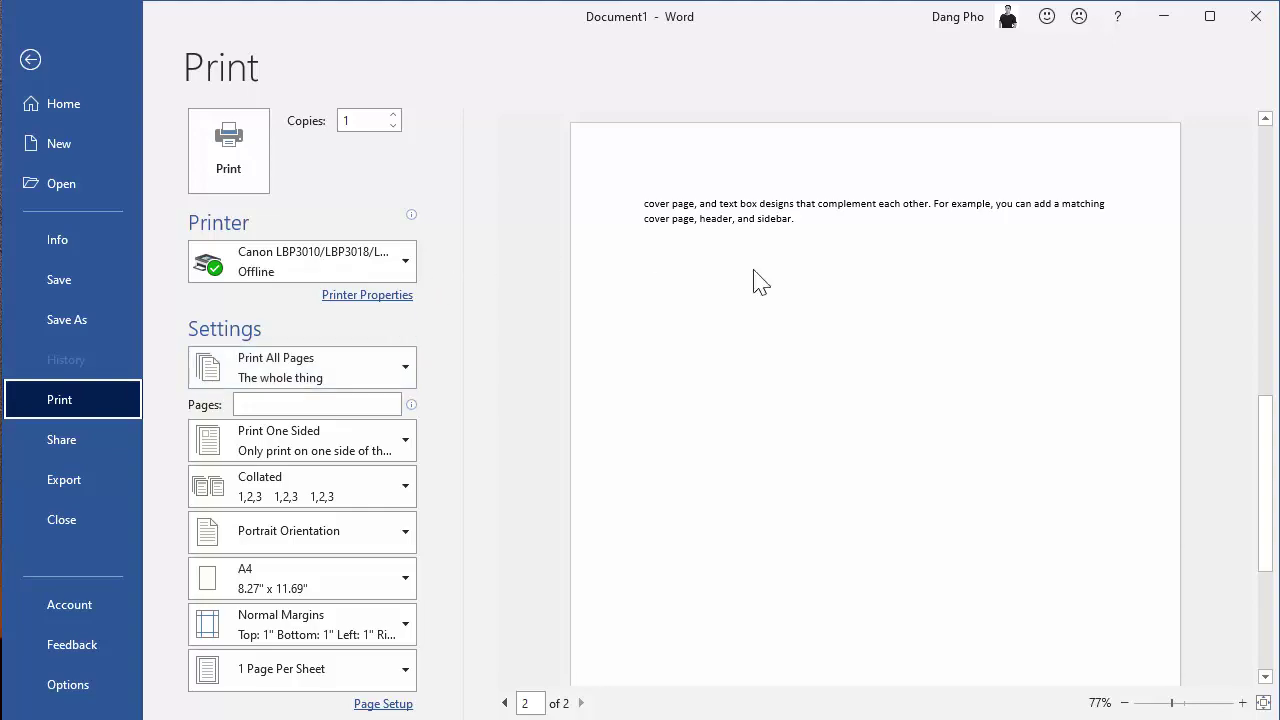
scroll(1026, 477, "down", 3)
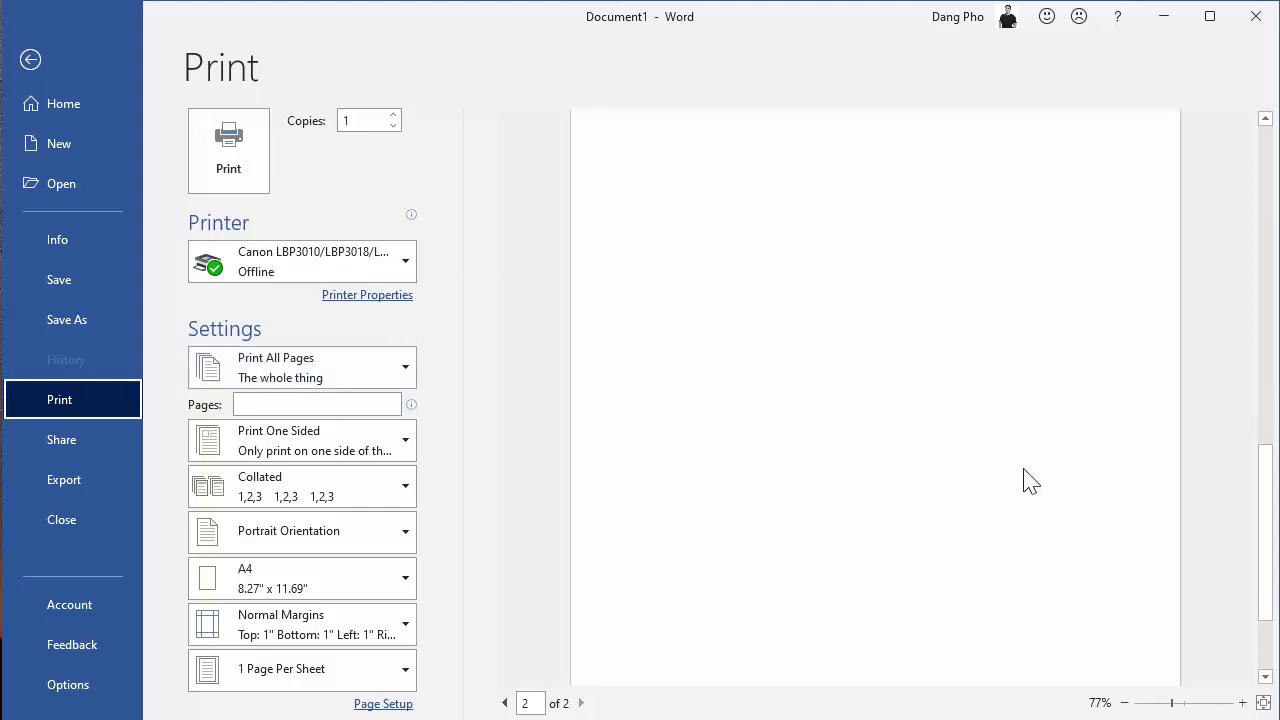
scroll(910, 275, "up", 10)
scroll(908, 272, "up", 3)
scroll(900, 265, "up", 1)
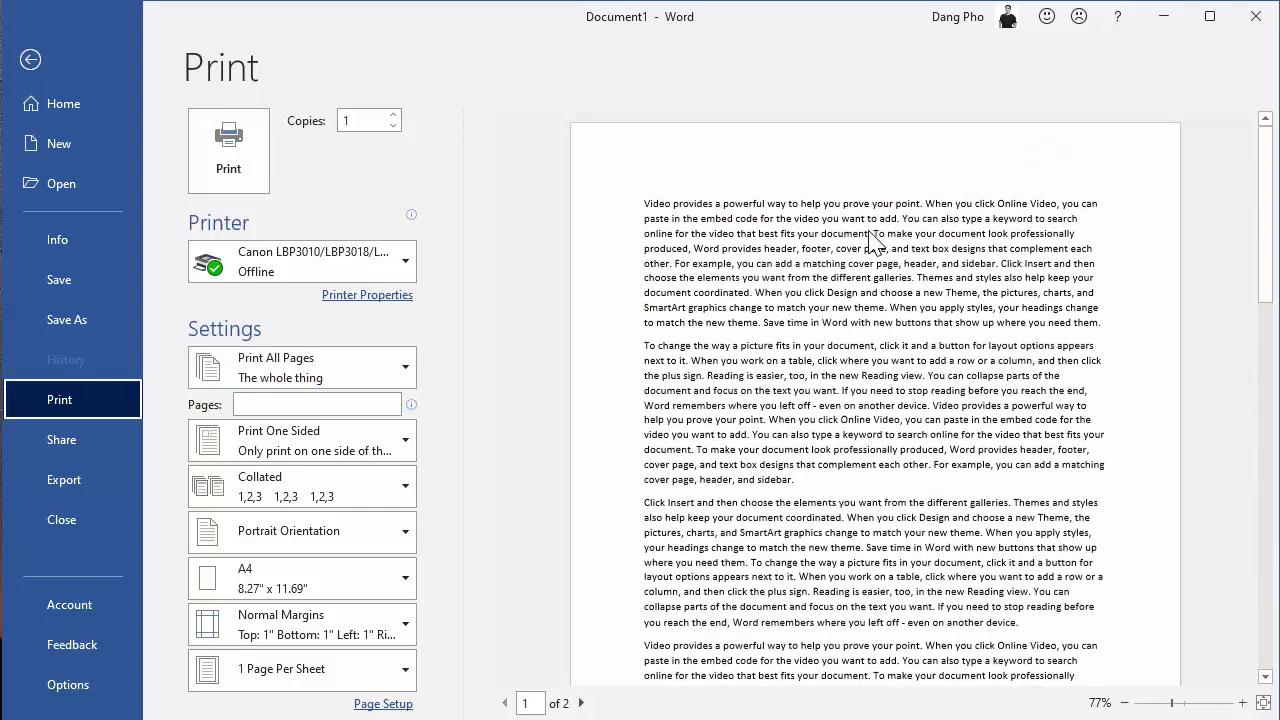
scroll(885, 255, "down", 1)
scroll(870, 240, "down", 4)
scroll(868, 240, "down", 5)
scroll(869, 241, "down", 1)
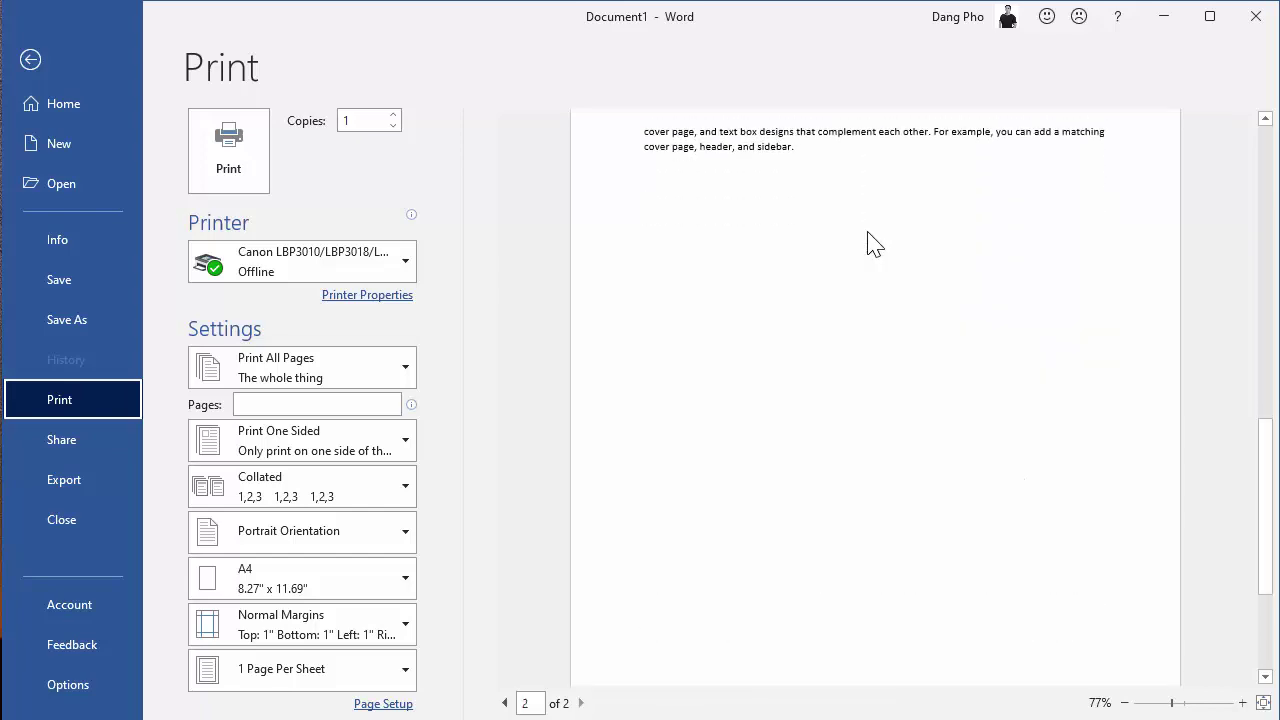
scroll(868, 240, "down", 1)
scroll(868, 240, "down", 1)
scroll(866, 245, "up", 6)
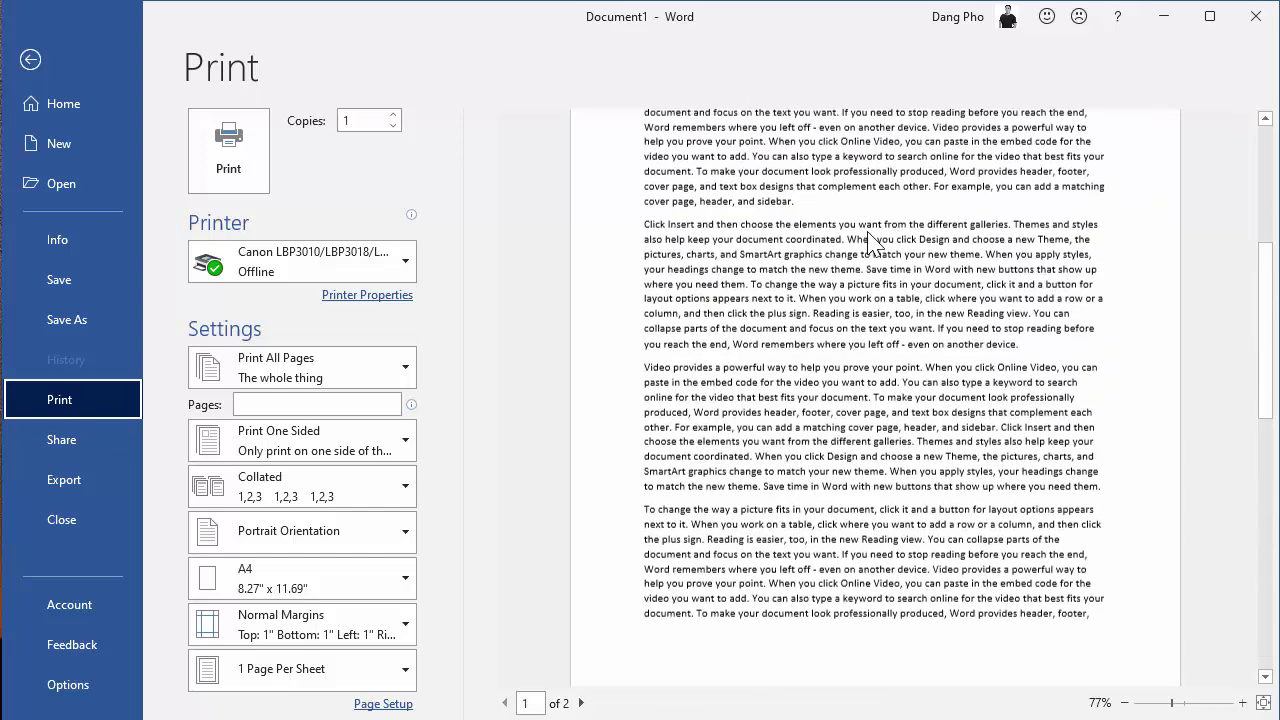
scroll(858, 268, "up", 1)
Step: Change the print setting to Landscape Orientation and return to the document
left_click(400, 538)
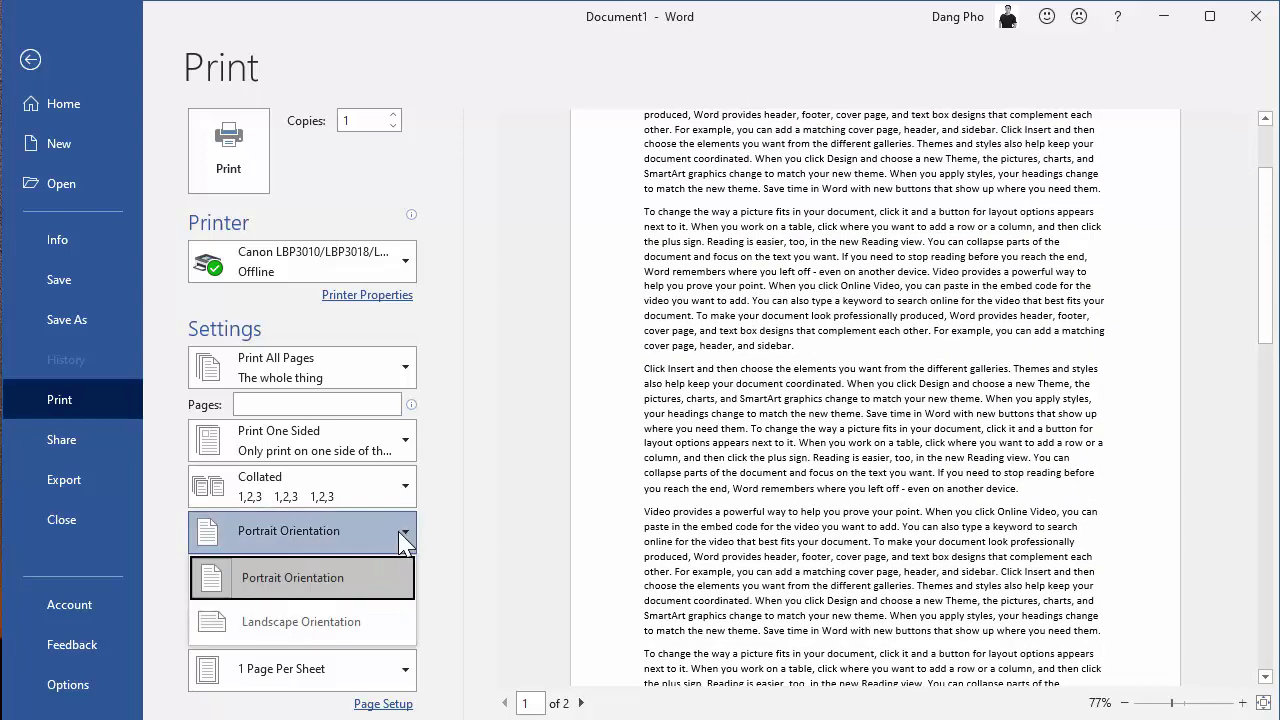
left_click(299, 621)
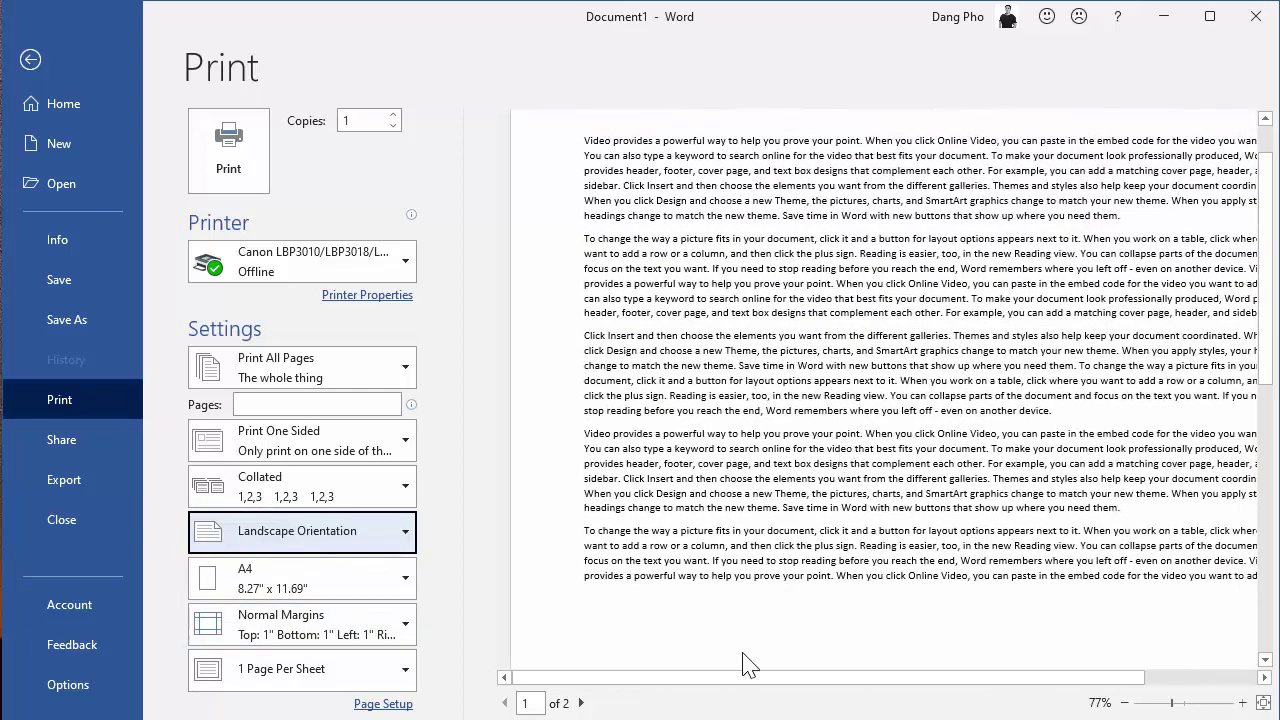
scroll(757, 688, "up", 2)
scroll(868, 520, "down", 5)
scroll(868, 520, "up", 5)
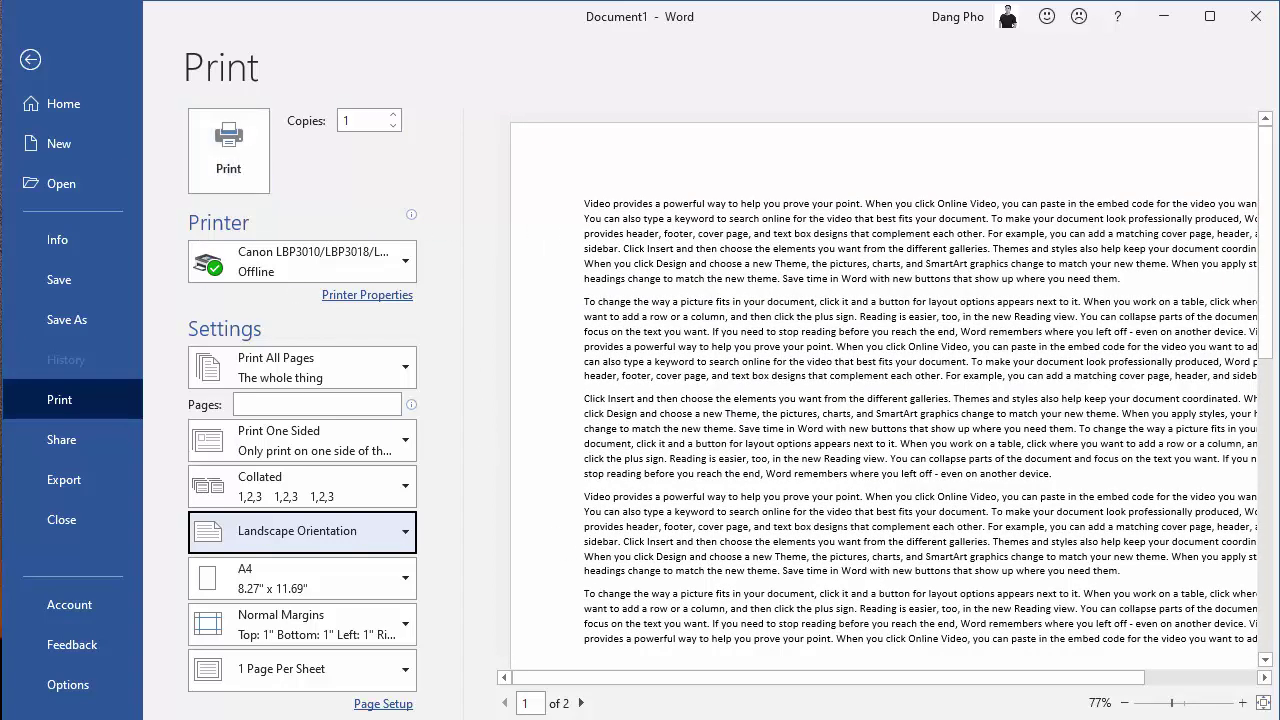
left_click(30, 62)
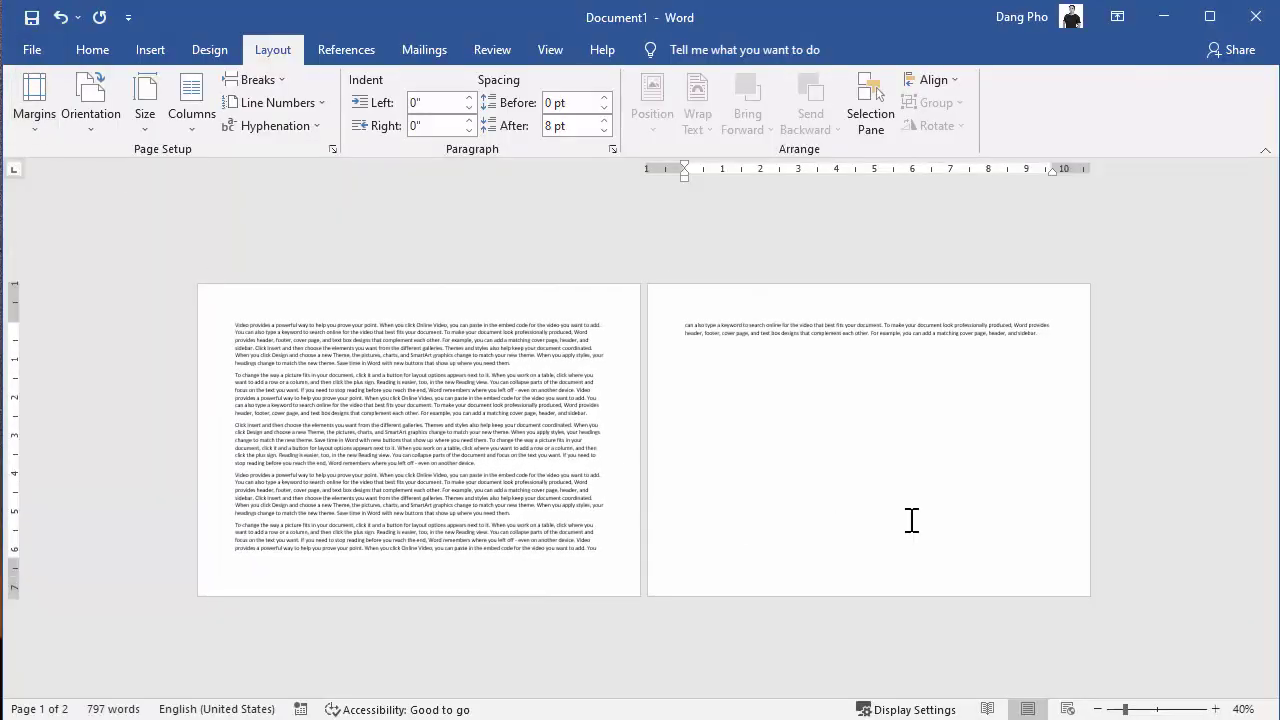
left_click(698, 232)
left_click(500, 440)
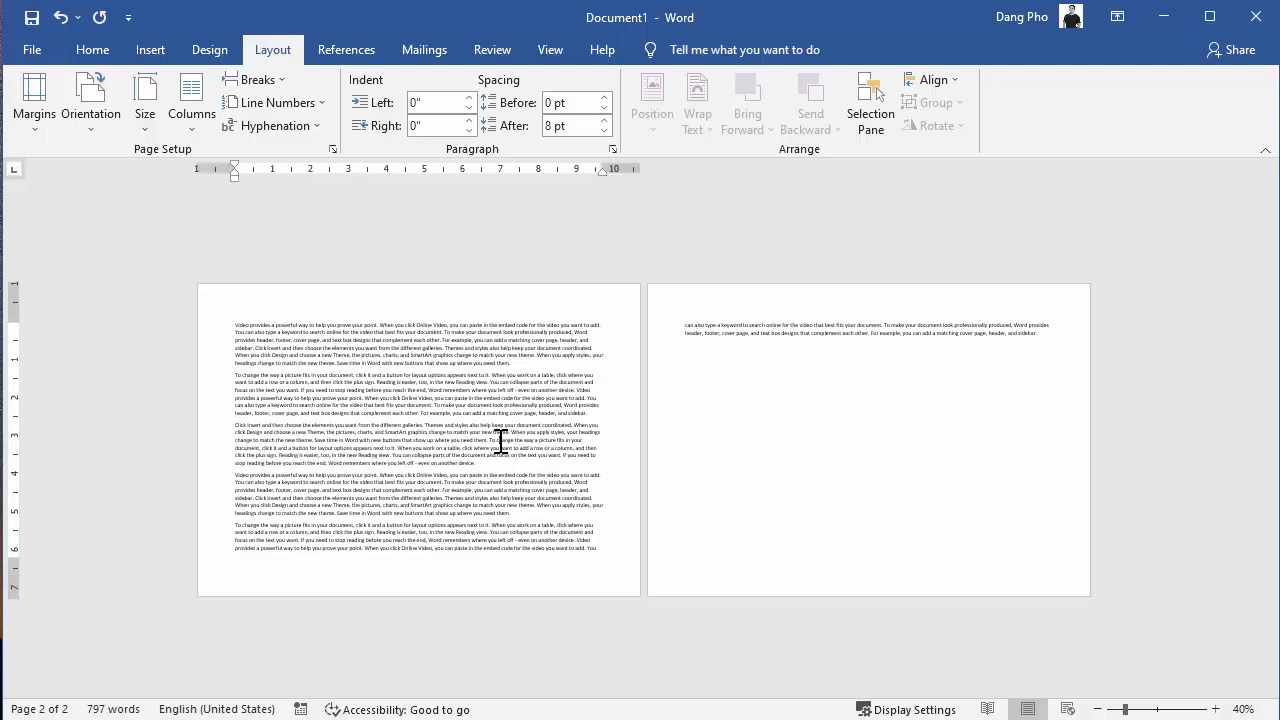
left_click(787, 427)
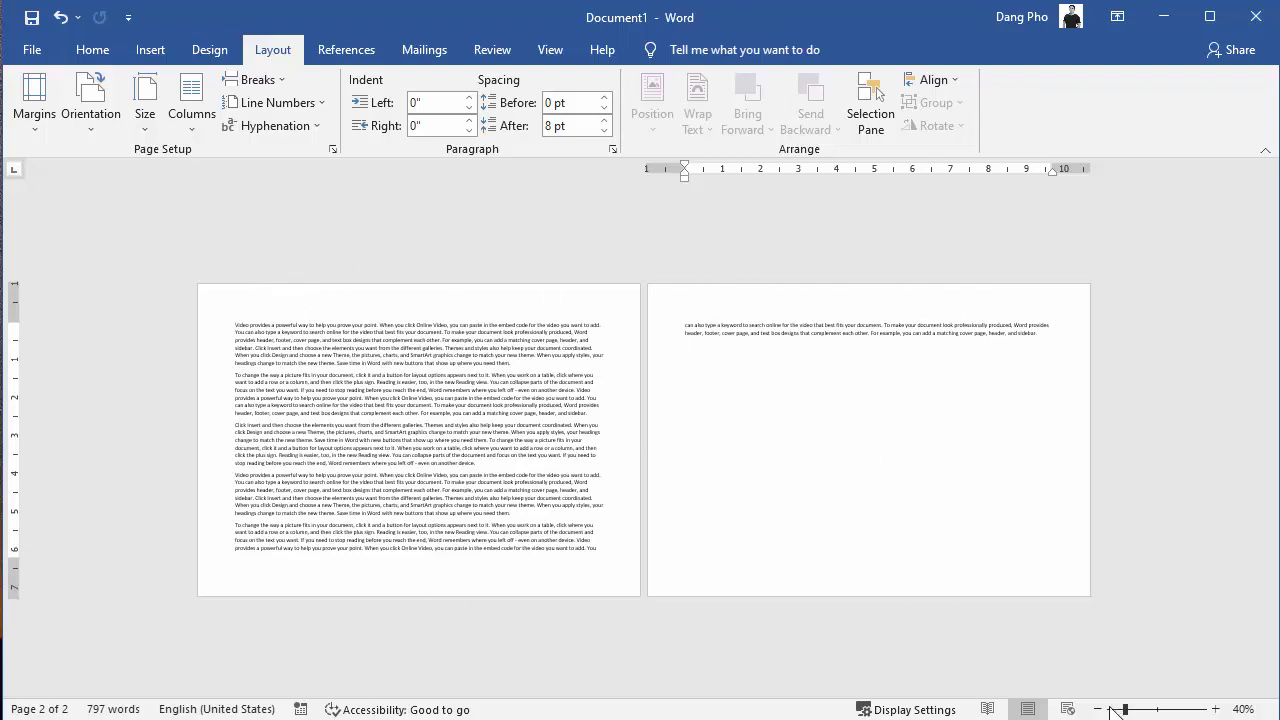
left_click(1215, 709)
Step: Set the Layout orientation to Portrait for the landscape pages
left_click(88, 112)
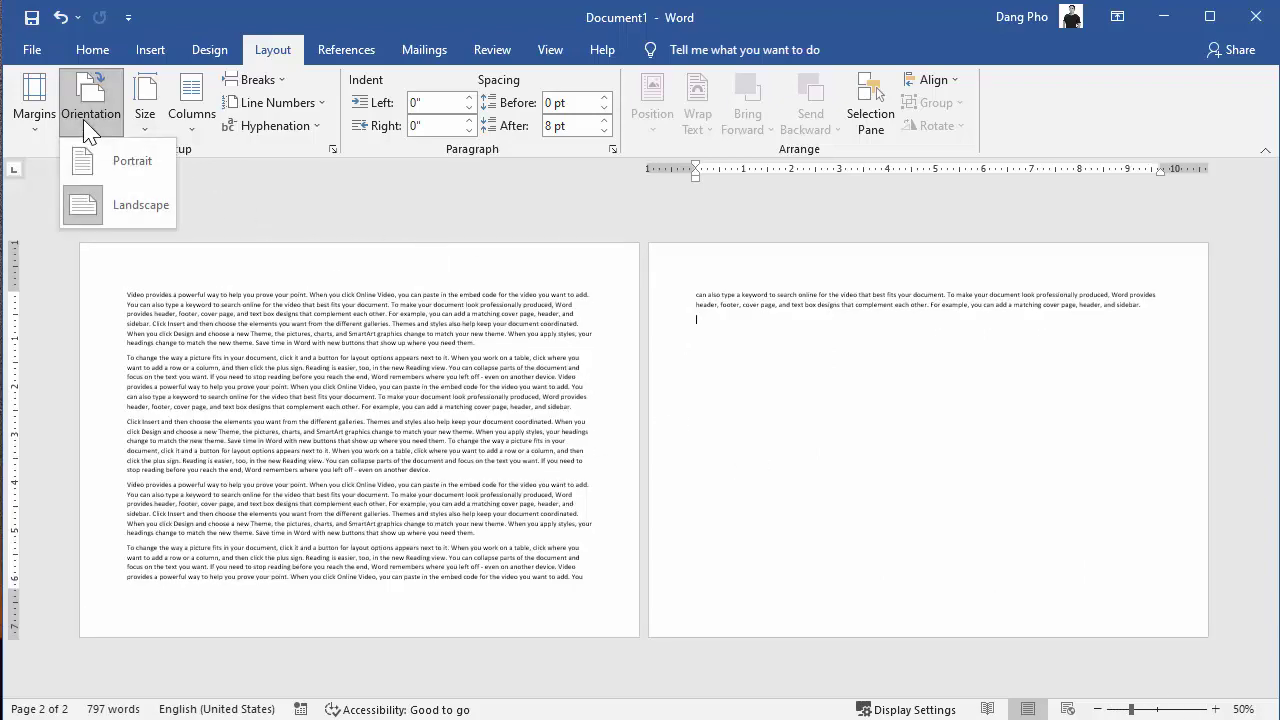
left_click(97, 170)
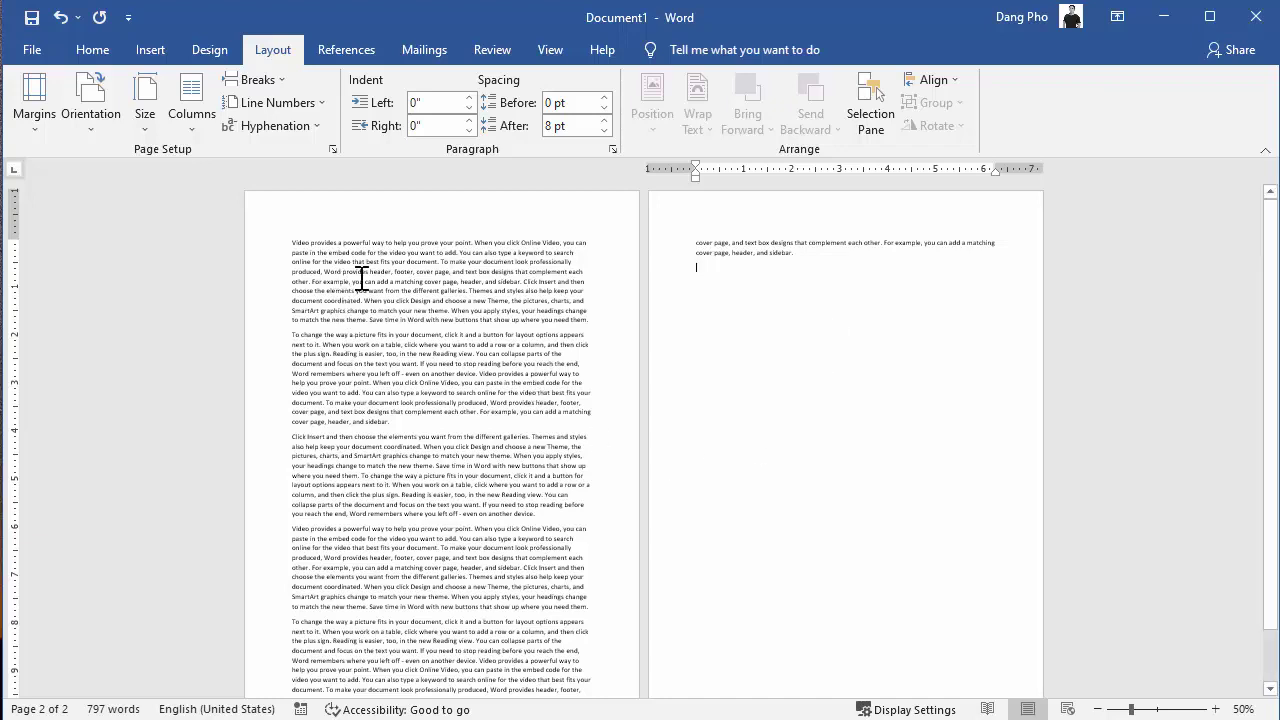
scroll(361, 279, "down", 1)
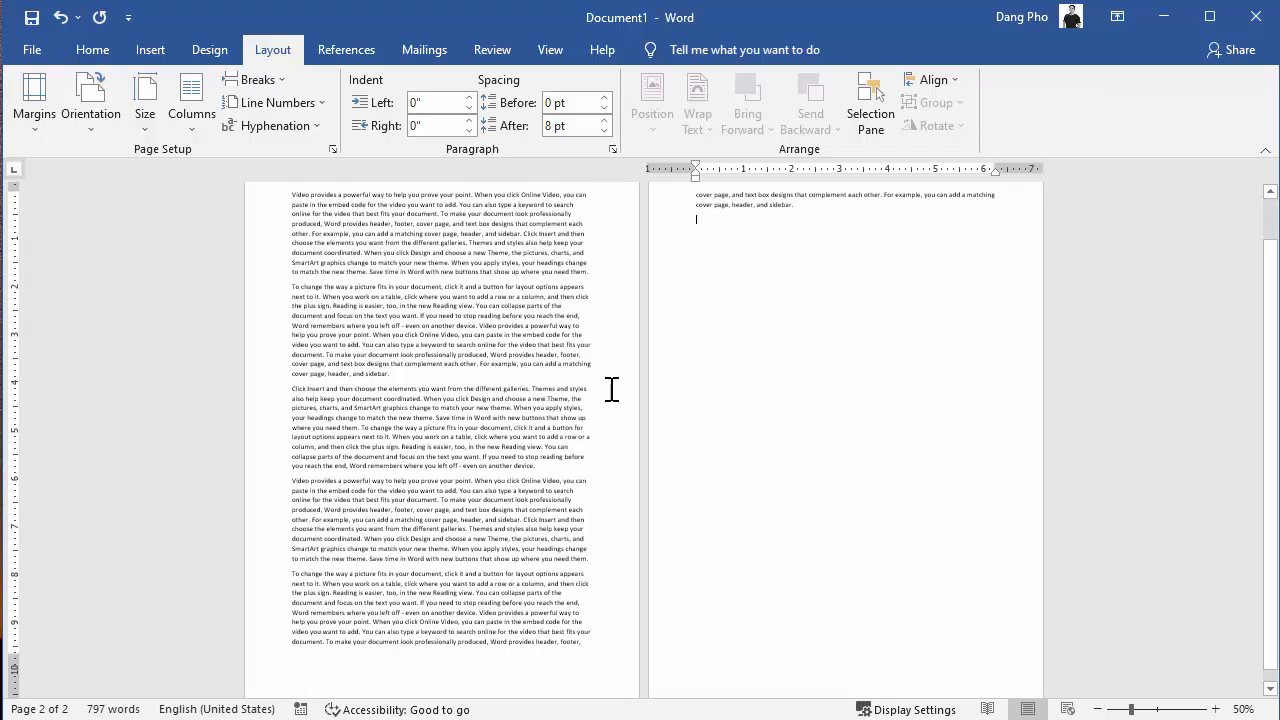
scroll(729, 380, "up", 1)
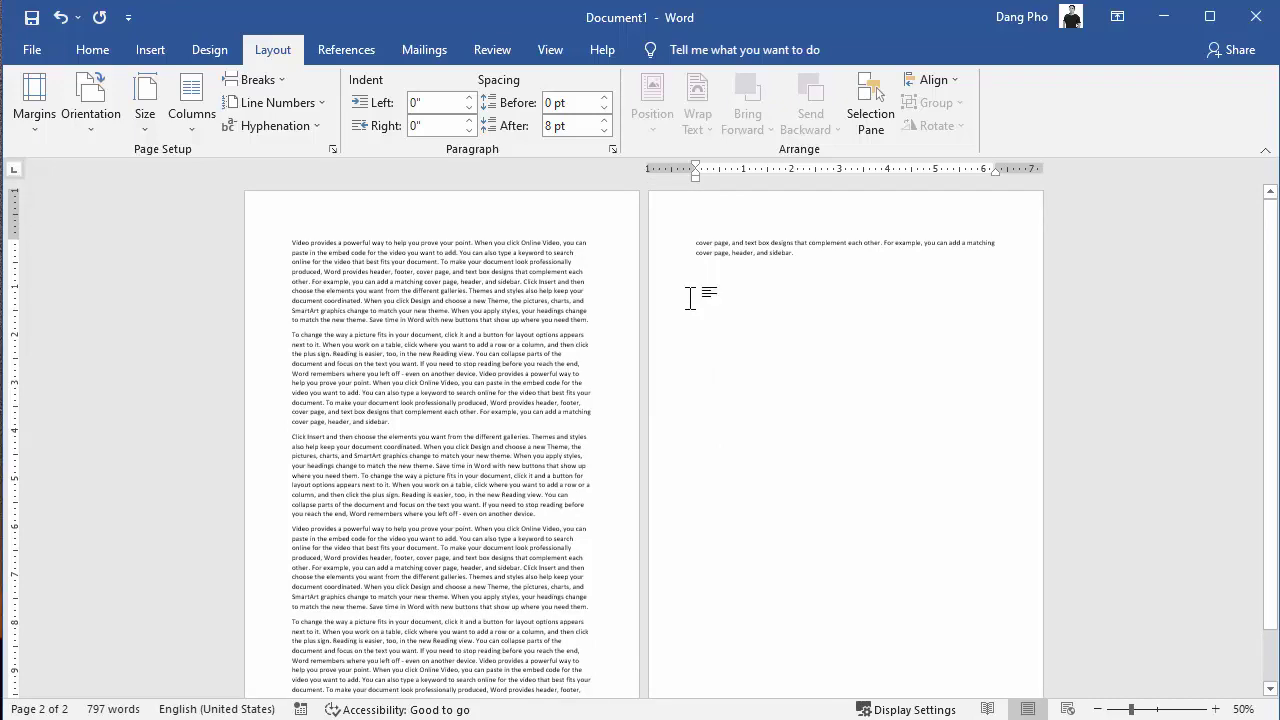
Step: Zoom the view back in to 100%
left_click(1216, 709)
left_click(1216, 709)
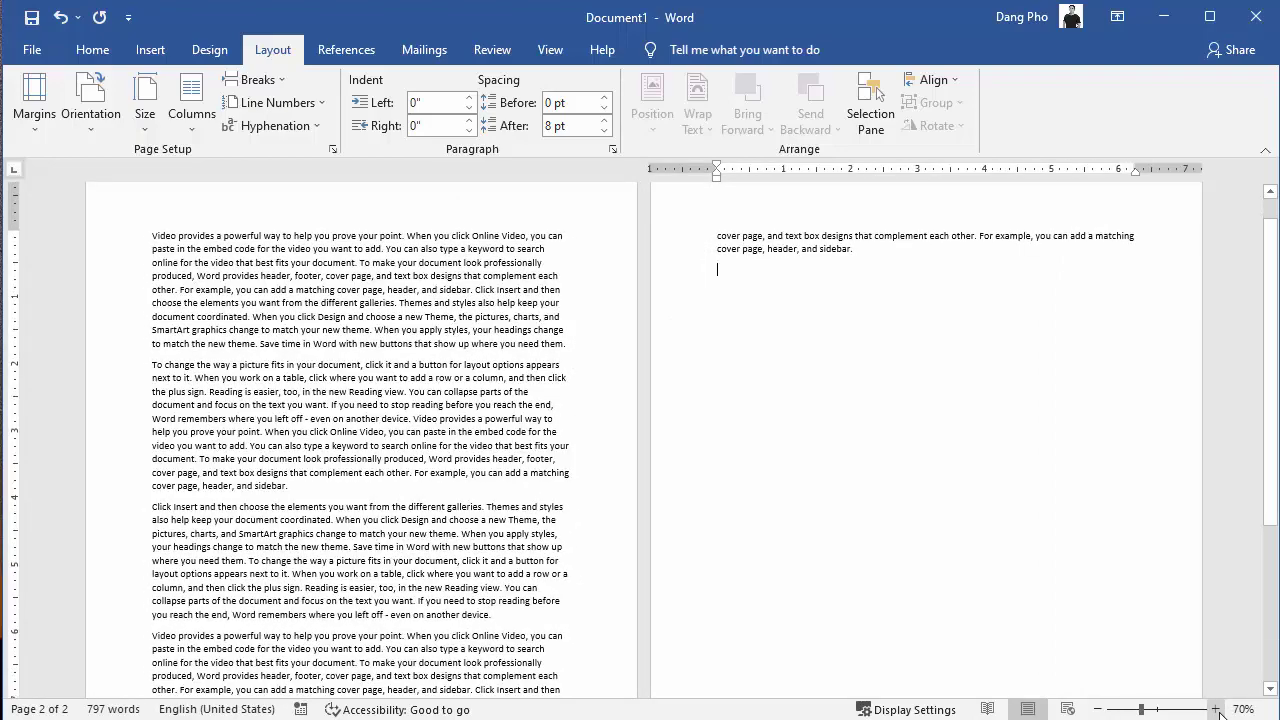
left_click(1216, 709)
left_click(1216, 709)
left_click(1216, 709)
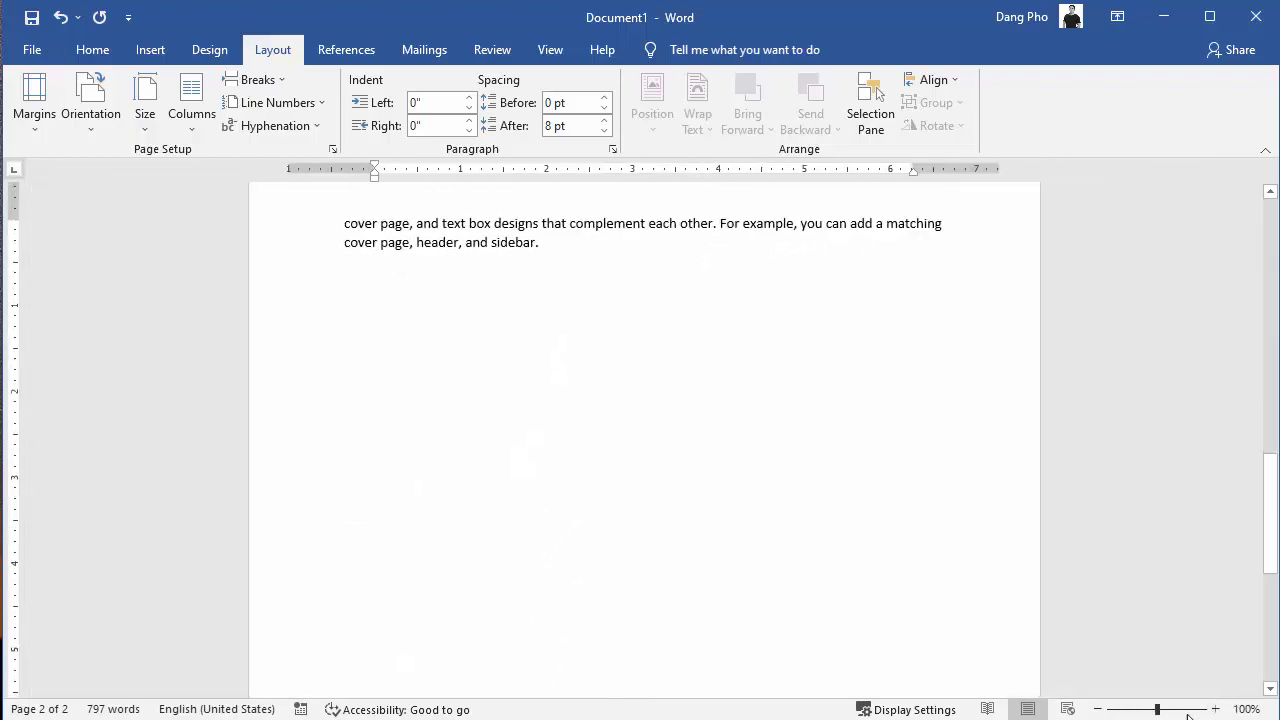
Step: Scroll through the two-page portrait document to check the text layout
scroll(348, 340, "up", 2)
scroll(348, 340, "up", 3)
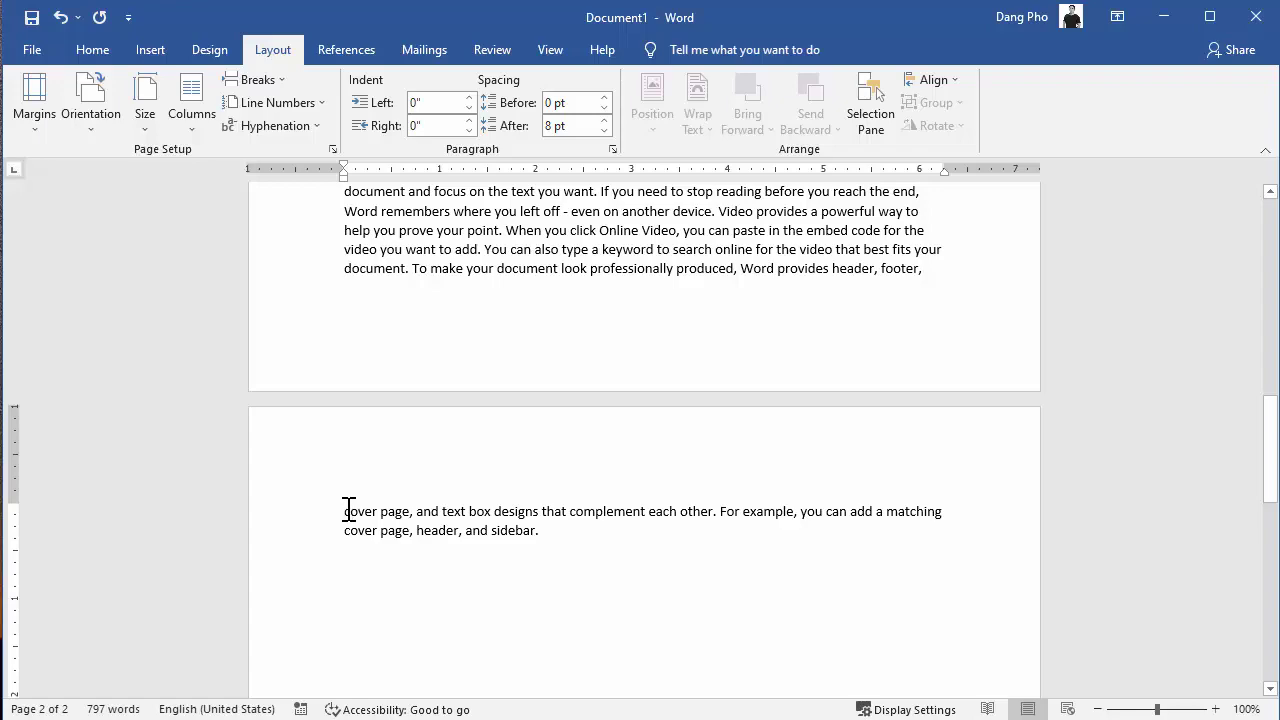
scroll(400, 540, "up", 1)
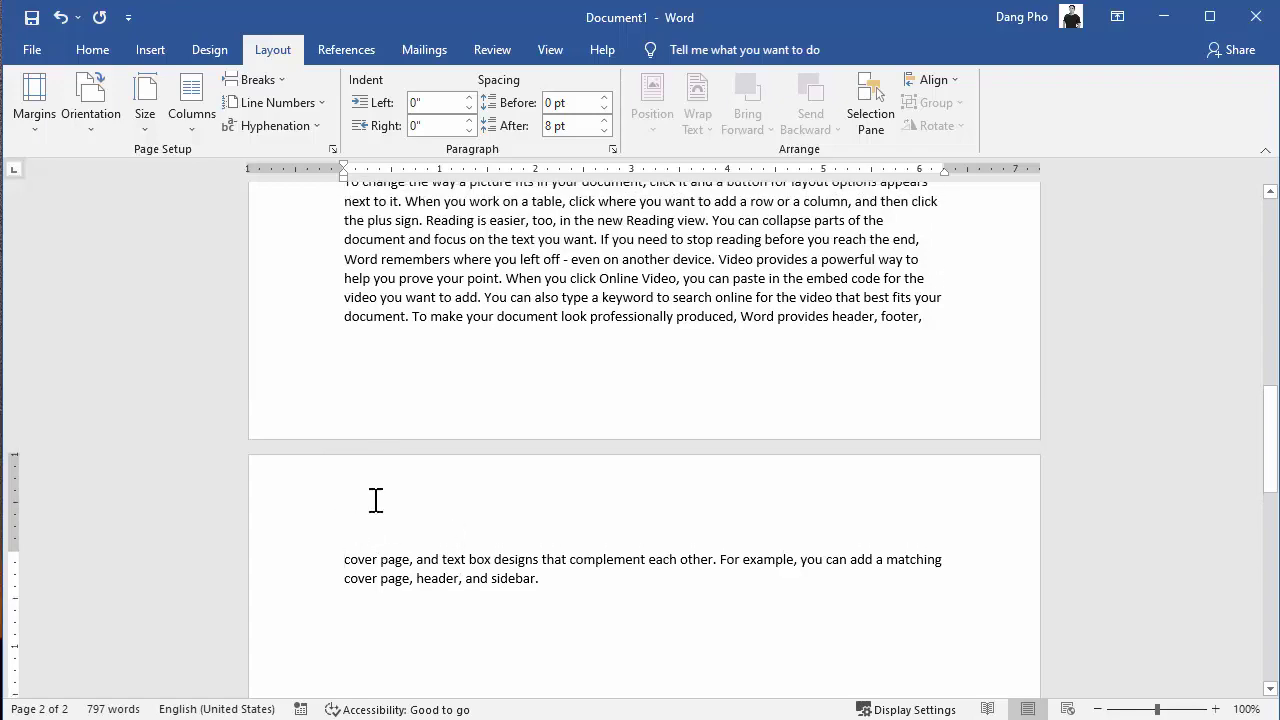
scroll(337, 329, "up", 4)
scroll(300, 283, "up", 5)
scroll(300, 283, "up", 1)
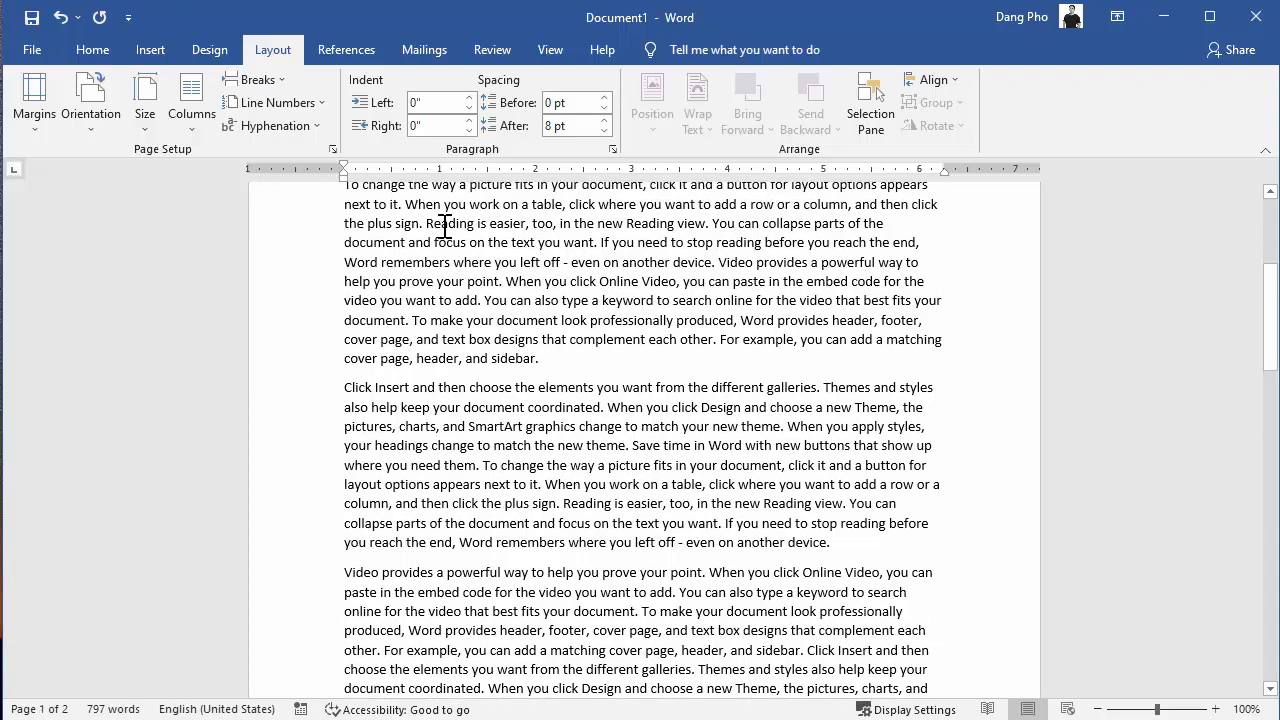
scroll(957, 430, "down", 4)
scroll(957, 498, "down", 4)
scroll(950, 510, "down", 4)
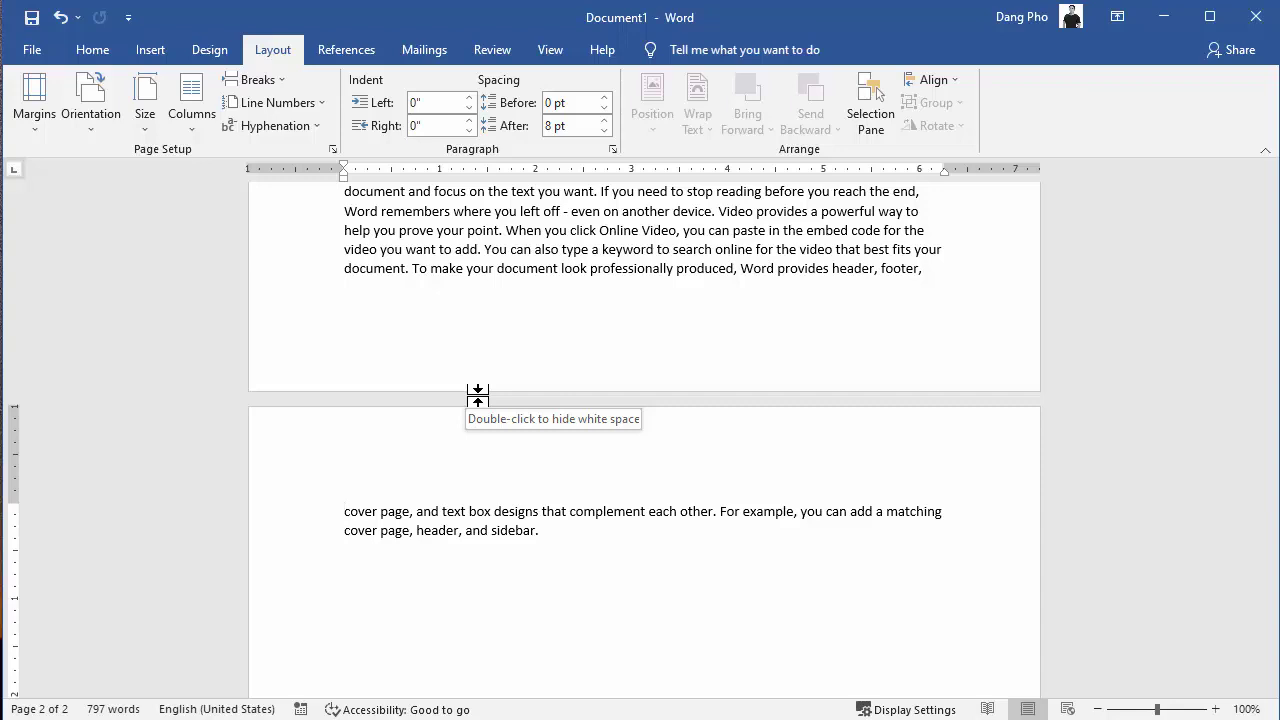
Step: Look at the Insert and Design tabs, then go back to the Layout tab
left_click(155, 58)
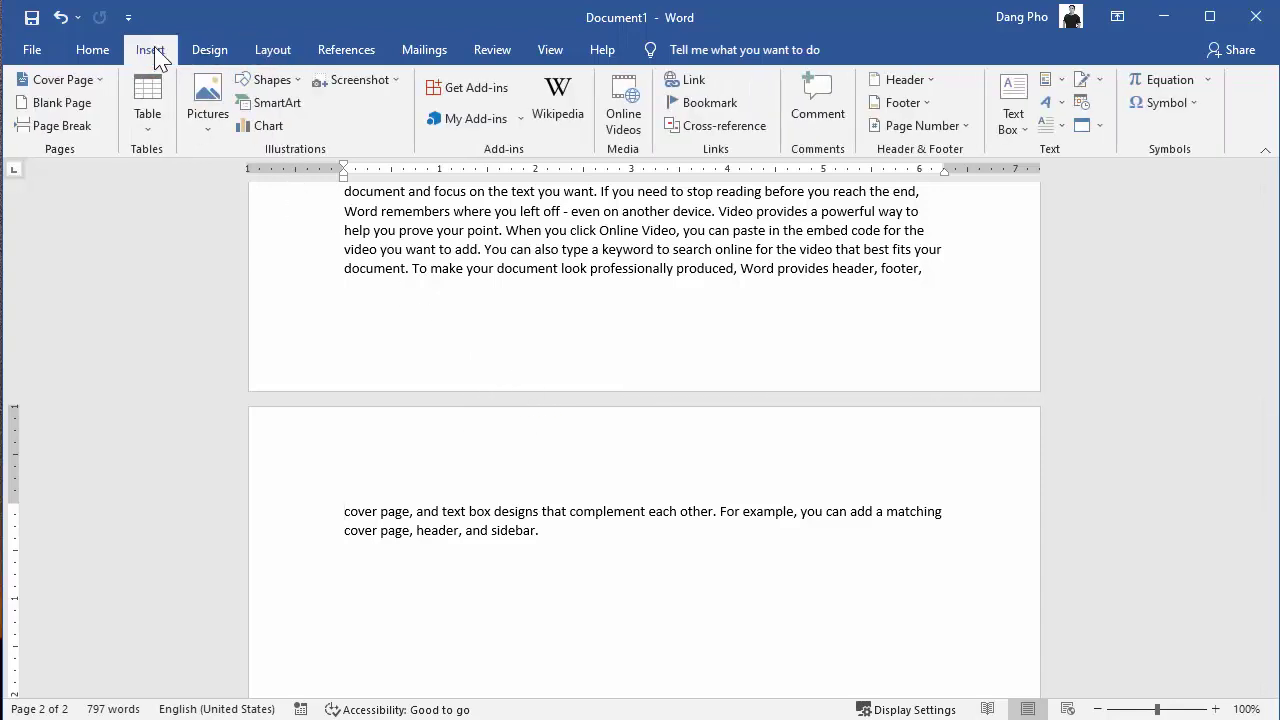
left_click(212, 52)
left_click(300, 53)
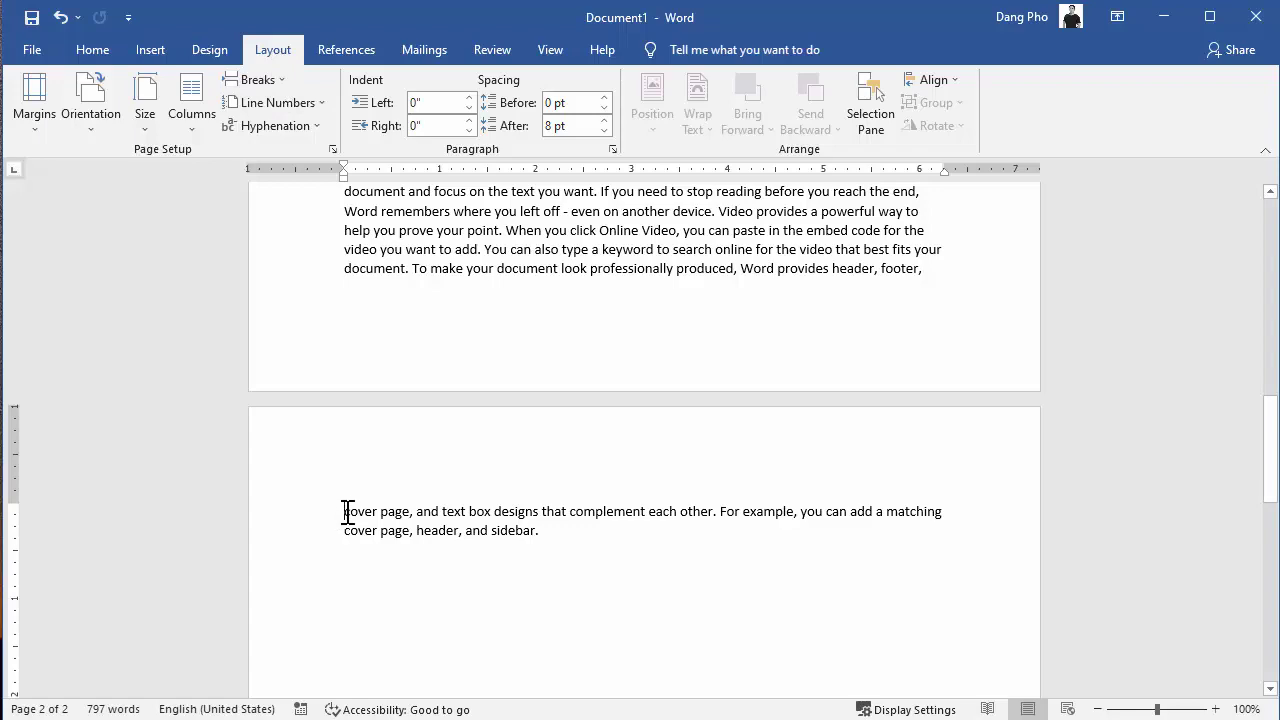
Step: Place the insertion point before 'cover page' on page 2 and open the Breaks list
scroll(372, 428, "up", 2)
scroll(360, 390, "up", 4)
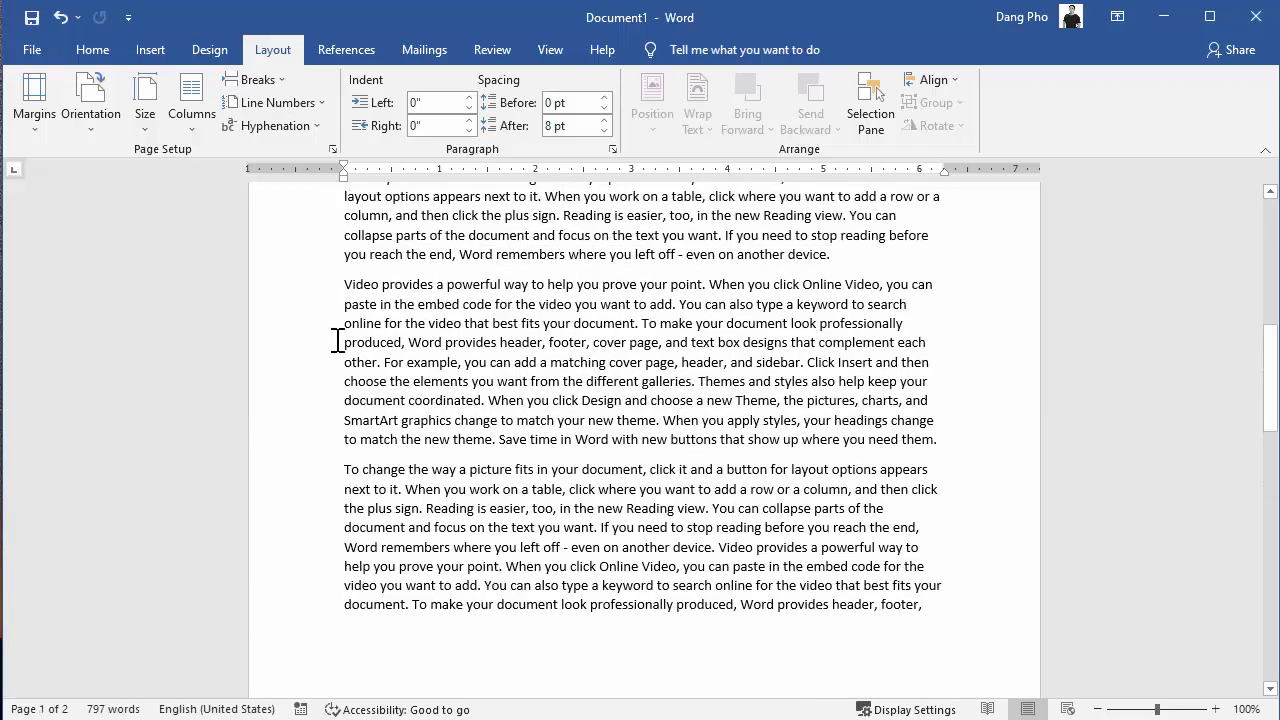
left_click(340, 341)
scroll(353, 304, "down", 3)
scroll(351, 394, "down", 3)
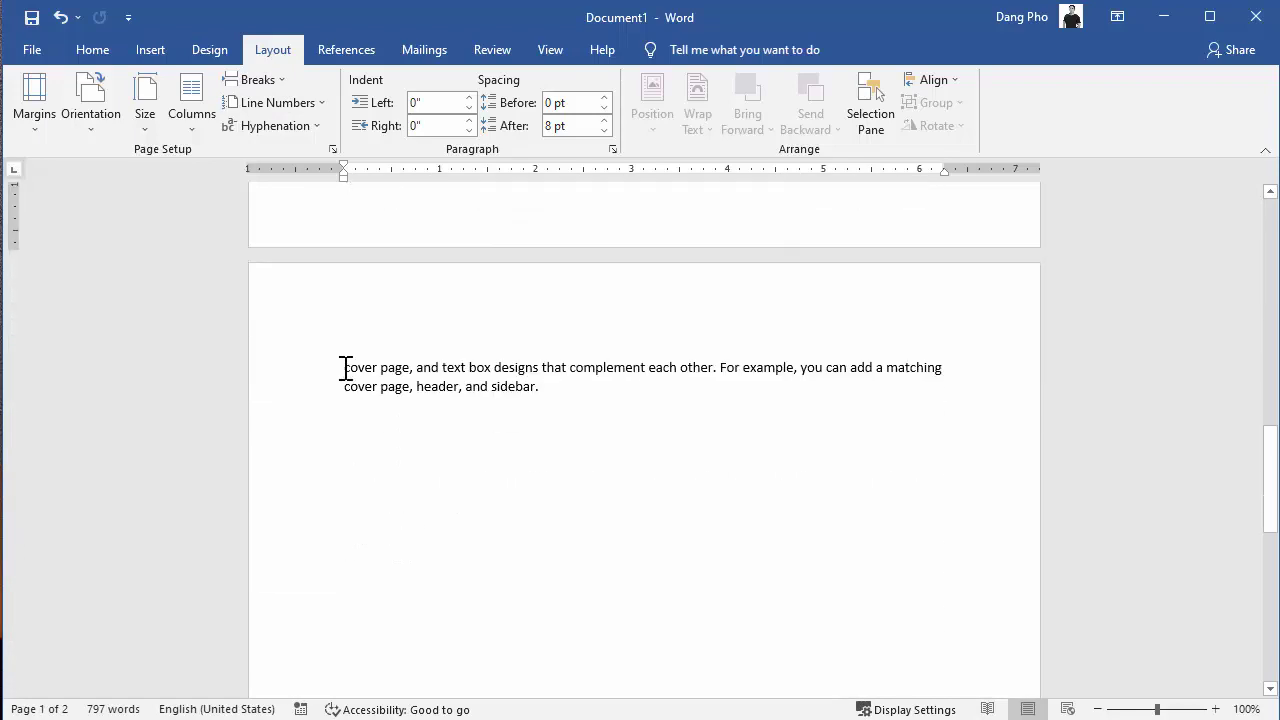
left_click(344, 367)
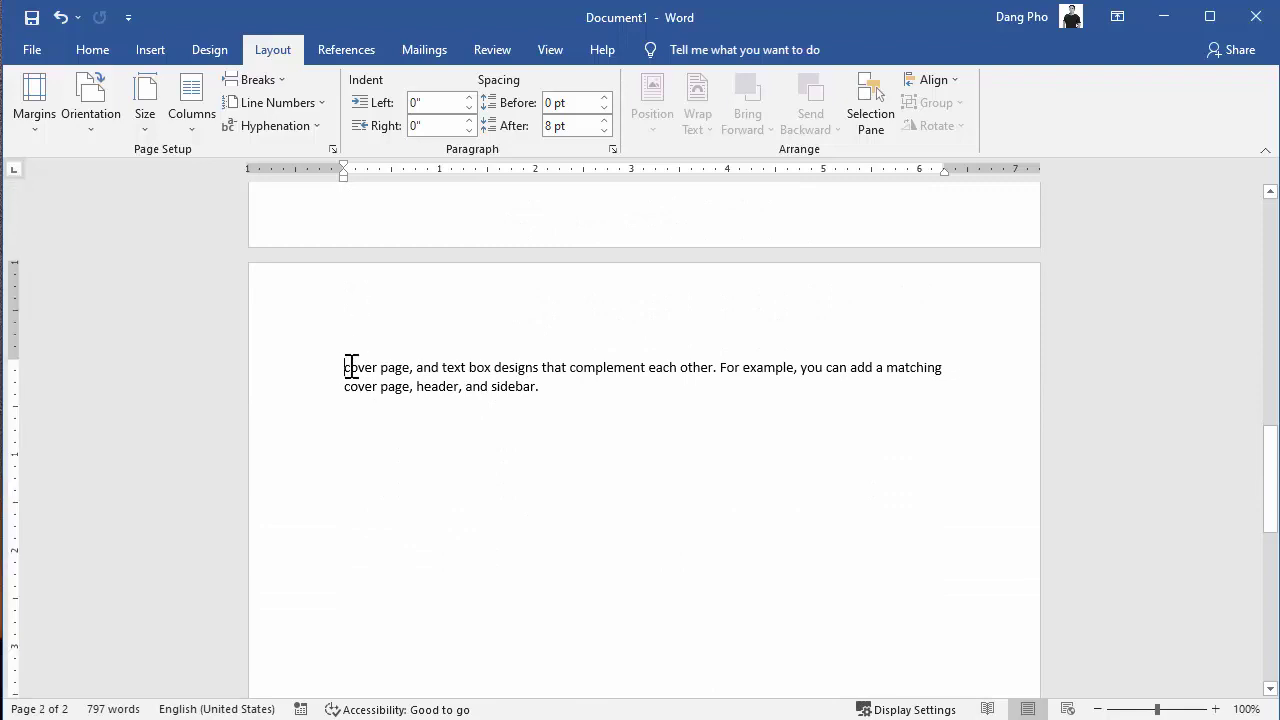
left_click(285, 89)
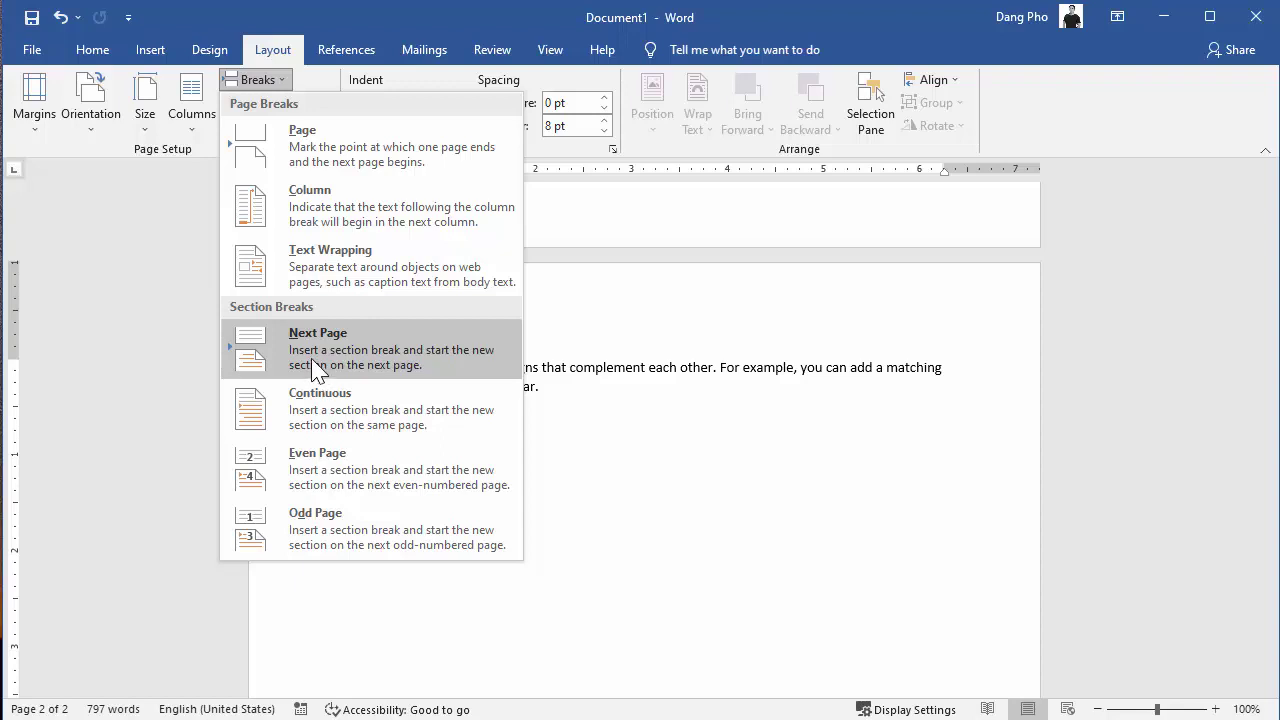
Step: Insert a Next Page section break before 'cover page'
left_click(316, 366)
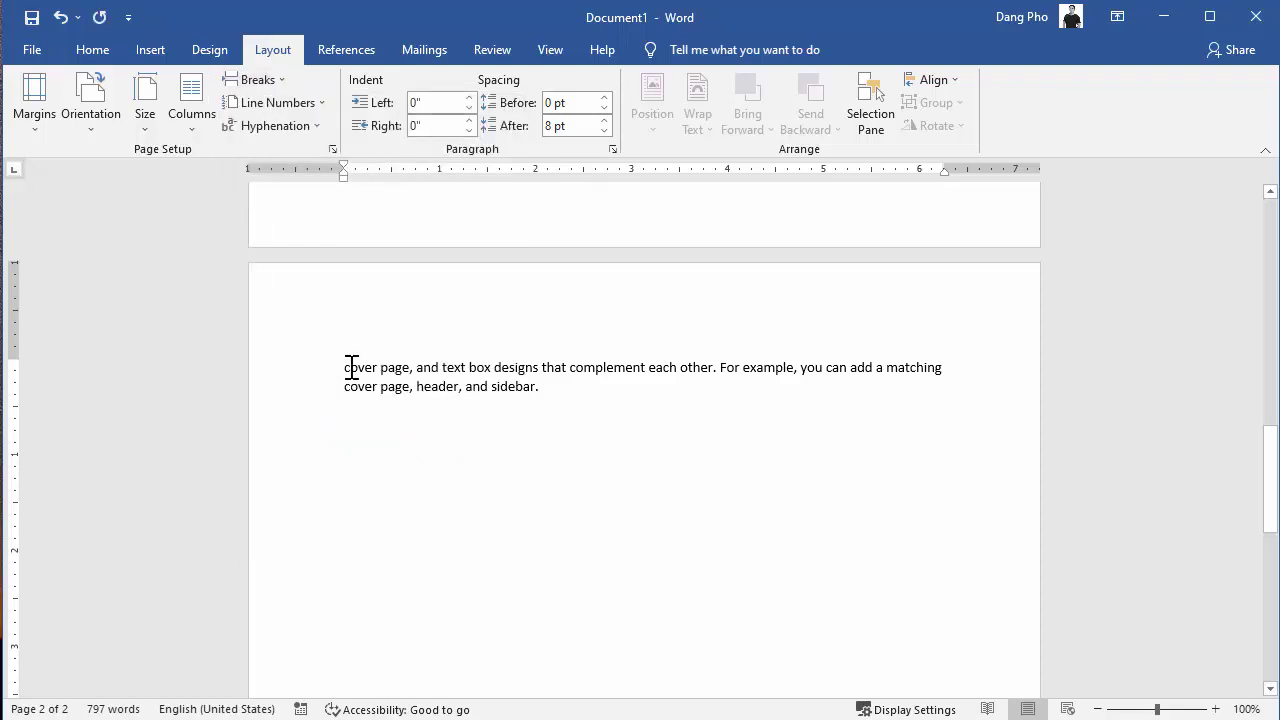
left_click(283, 80)
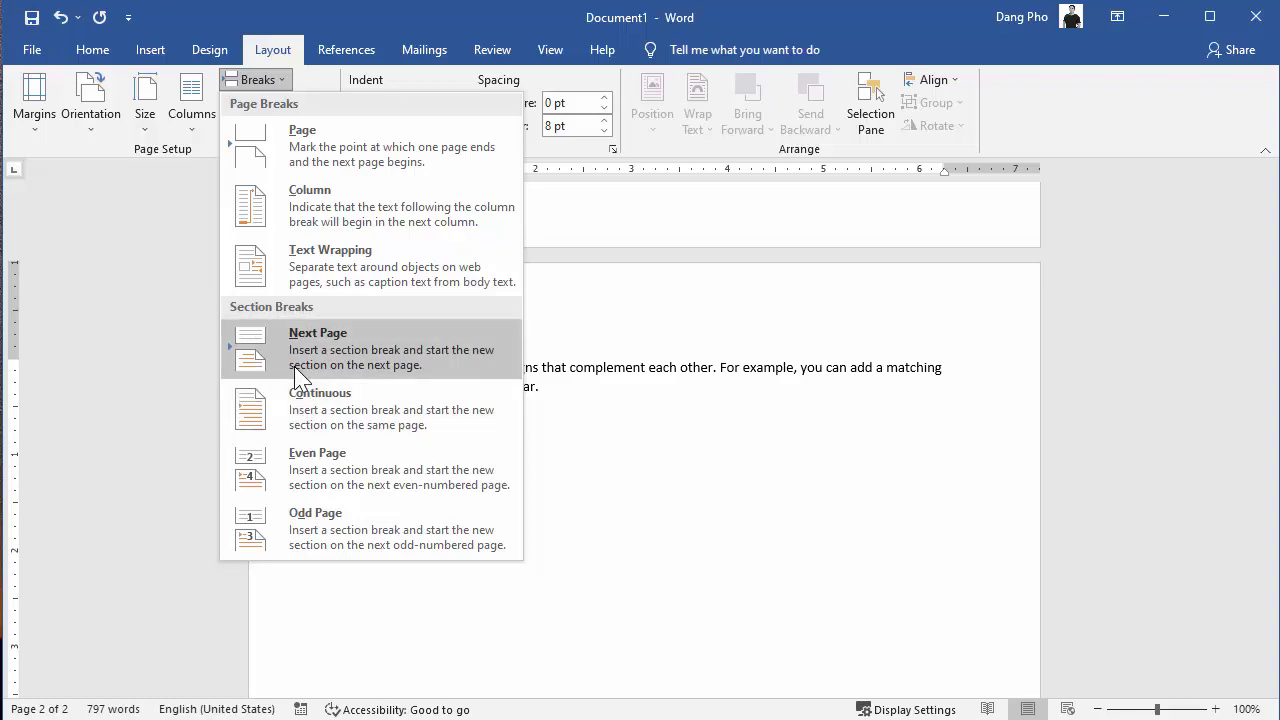
left_click(303, 362)
Step: Undo the Next Page break with Ctrl+Z and reopen the Breaks list
scroll(661, 502, "up", 1)
scroll(571, 491, "up", 5)
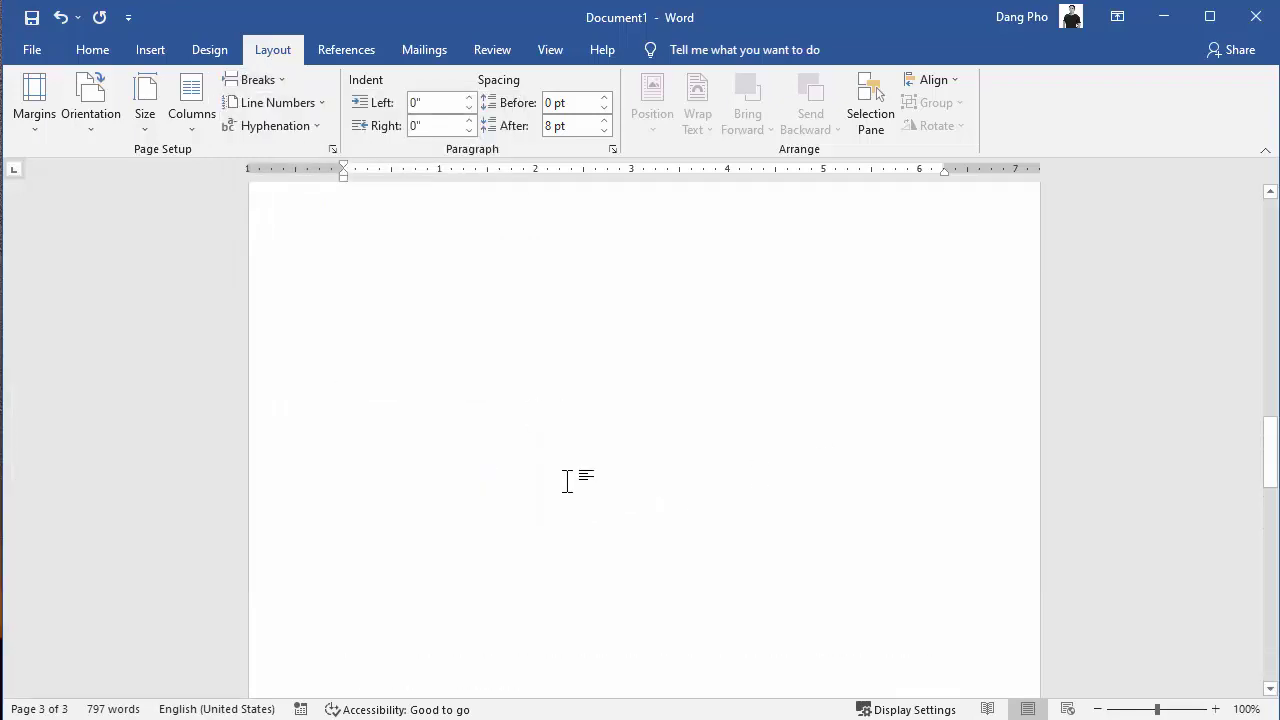
scroll(566, 480, "up", 3)
scroll(569, 471, "up", 3)
scroll(386, 423, "down", 3)
scroll(386, 414, "down", 2)
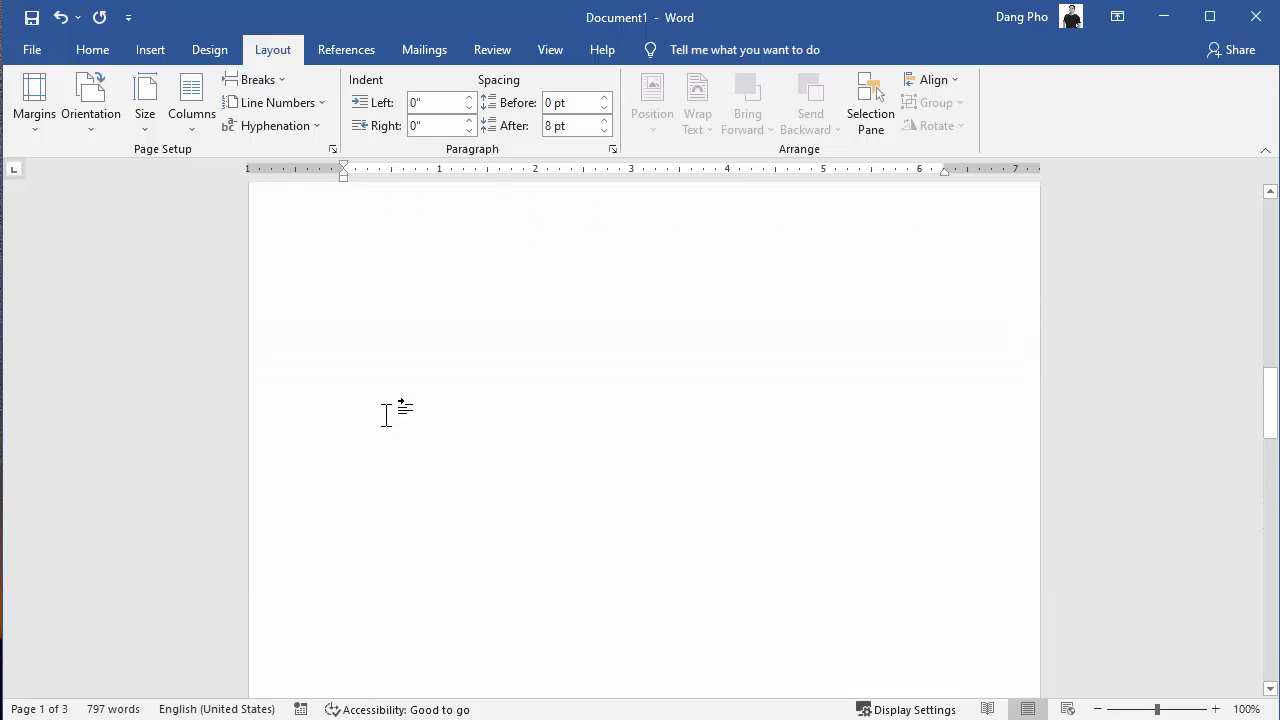
scroll(386, 415, "up", 2)
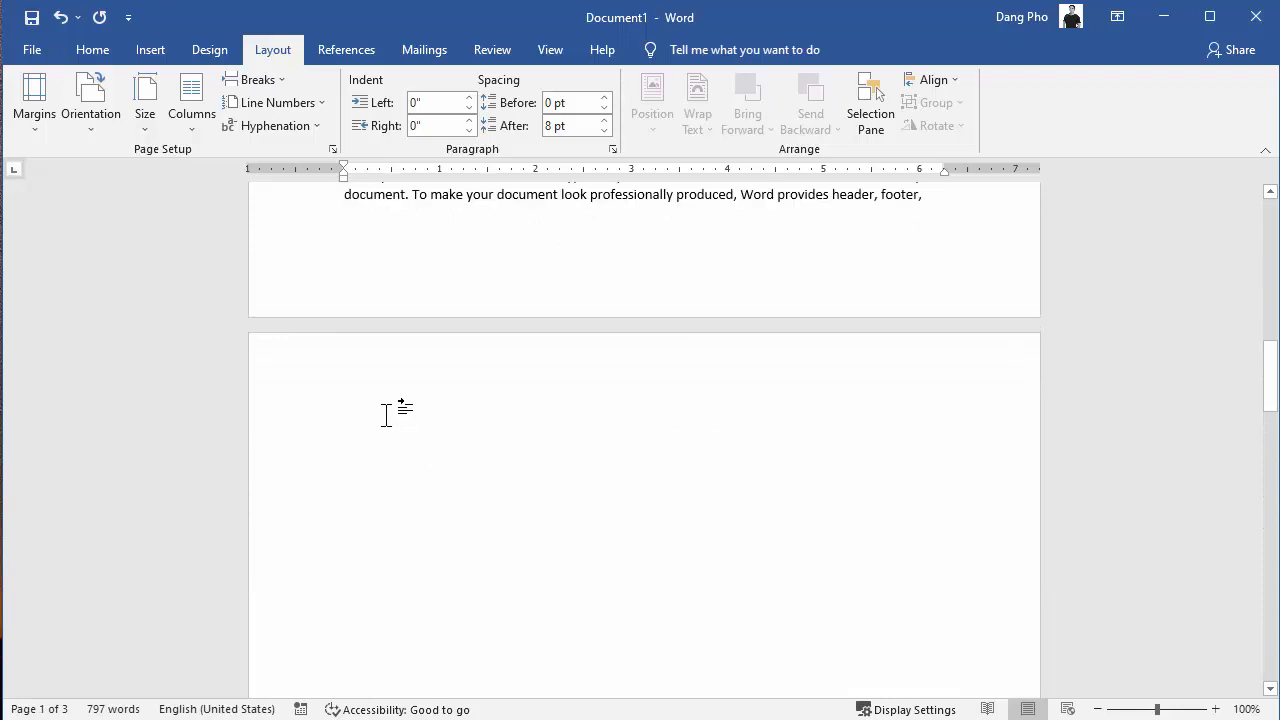
key("ctrl+z")
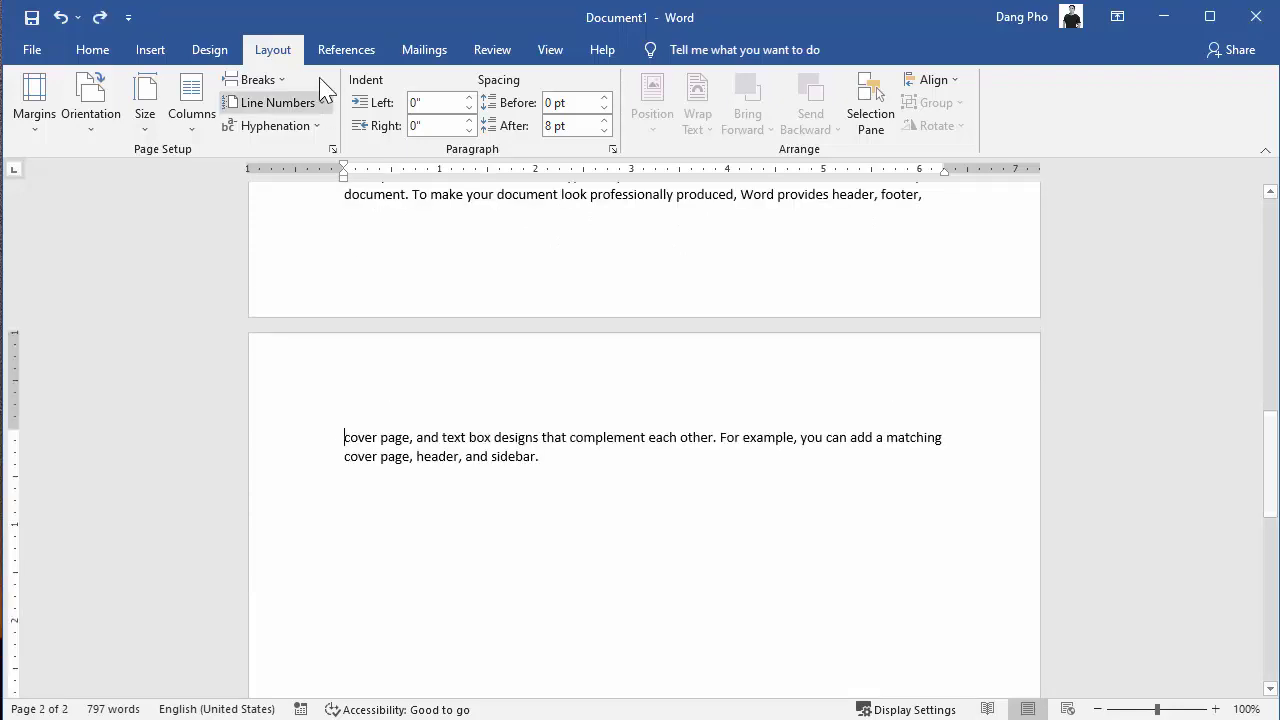
left_click(258, 82)
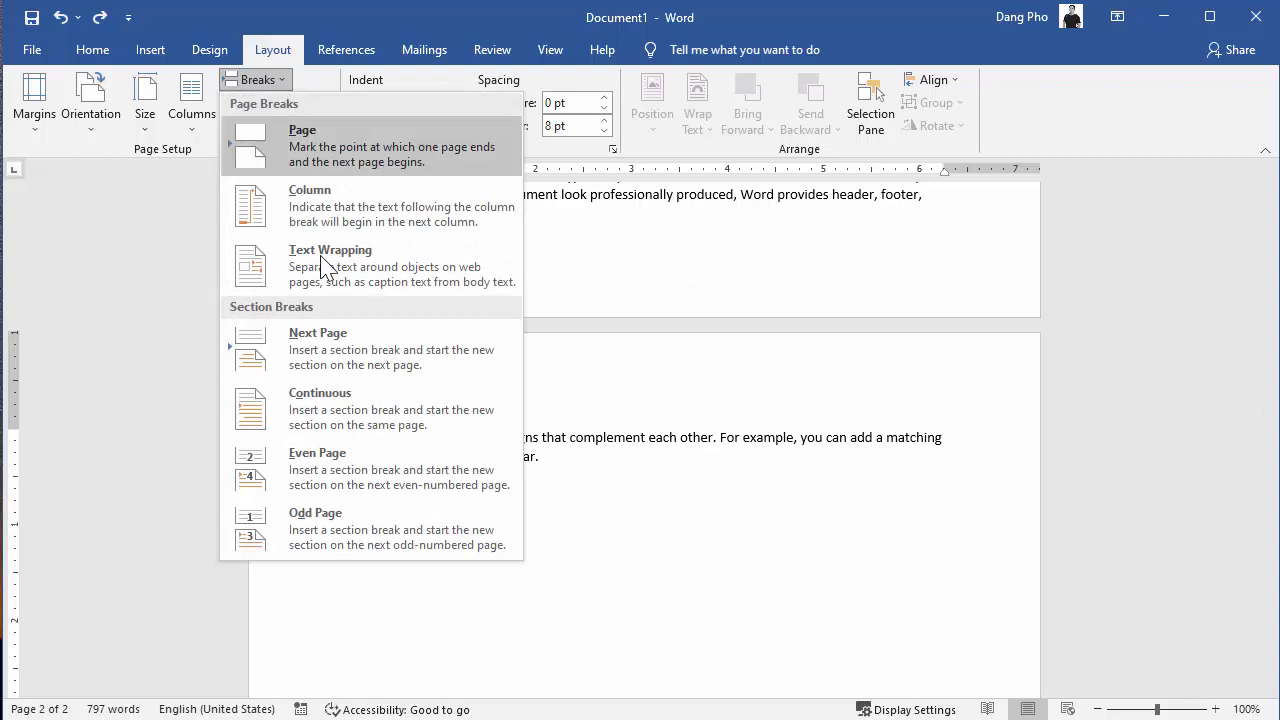
Step: Insert a Continuous section break before 'cover page' and click into the new section
left_click(304, 415)
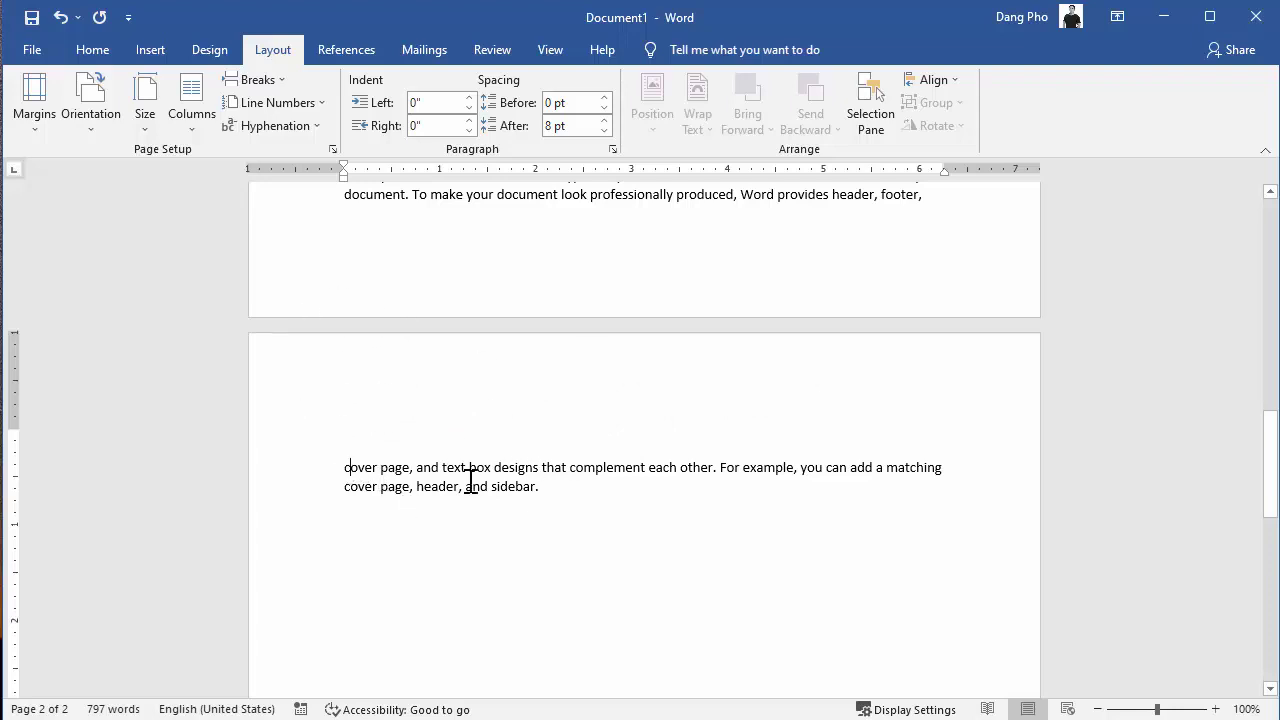
left_click(345, 467)
left_click(437, 486)
Step: Set the new section's orientation to Landscape
left_click(147, 128)
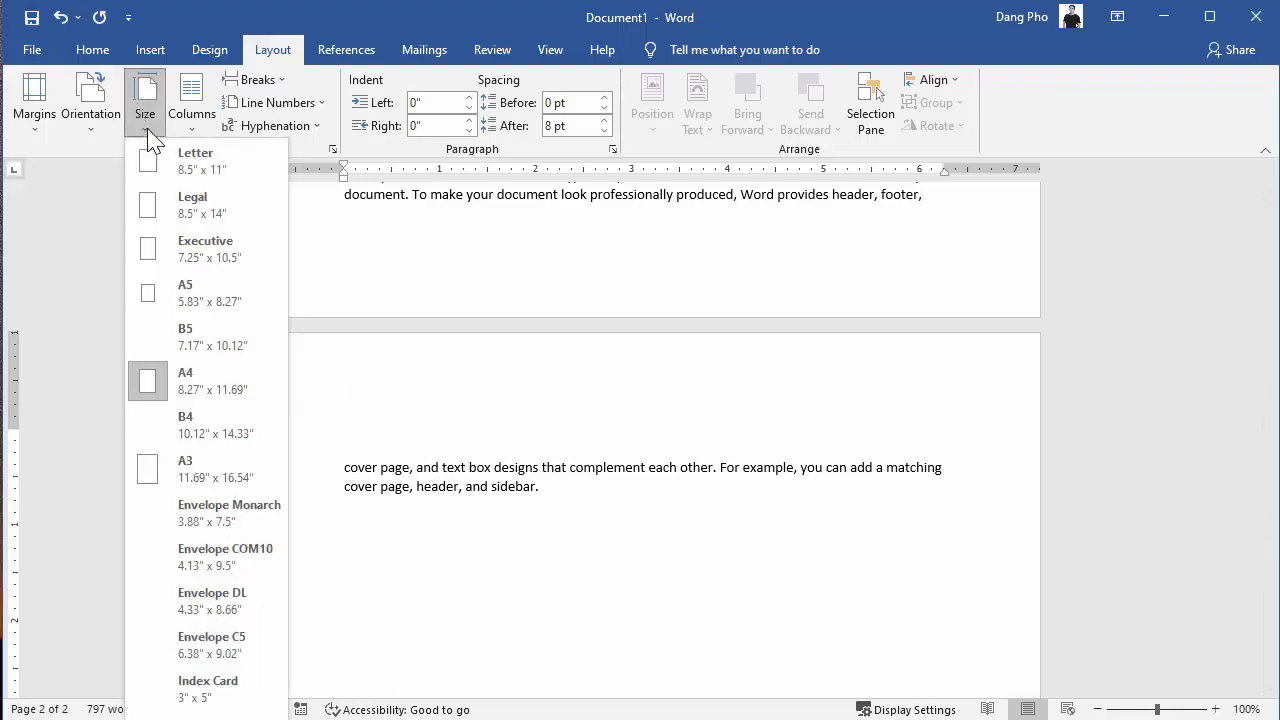
left_click(93, 127)
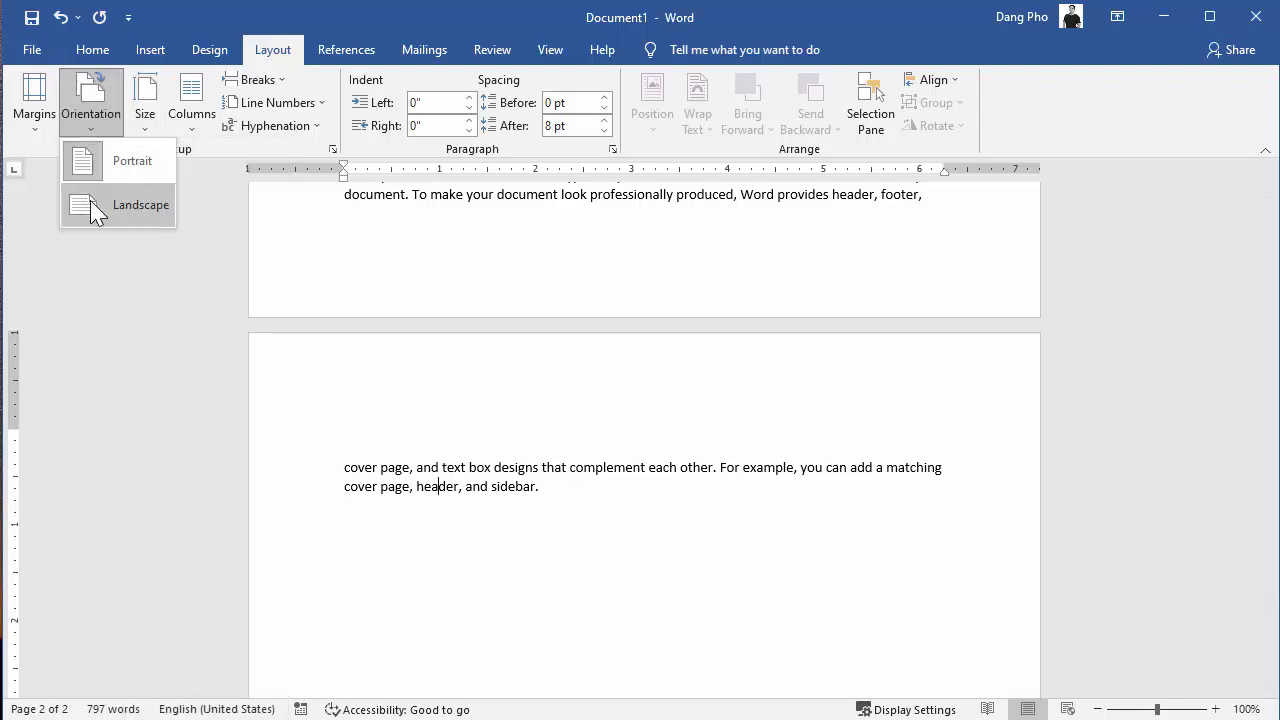
left_click(93, 210)
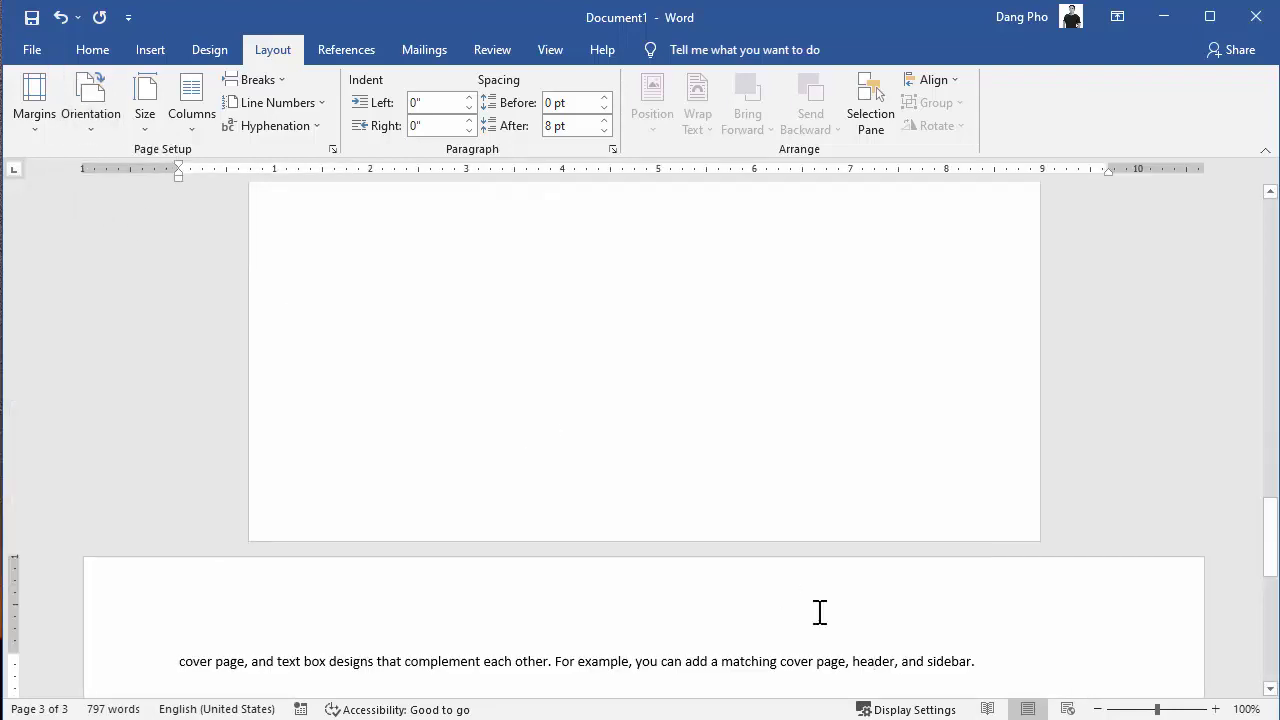
scroll(828, 534, "down", 6)
scroll(560, 525, "down", 1)
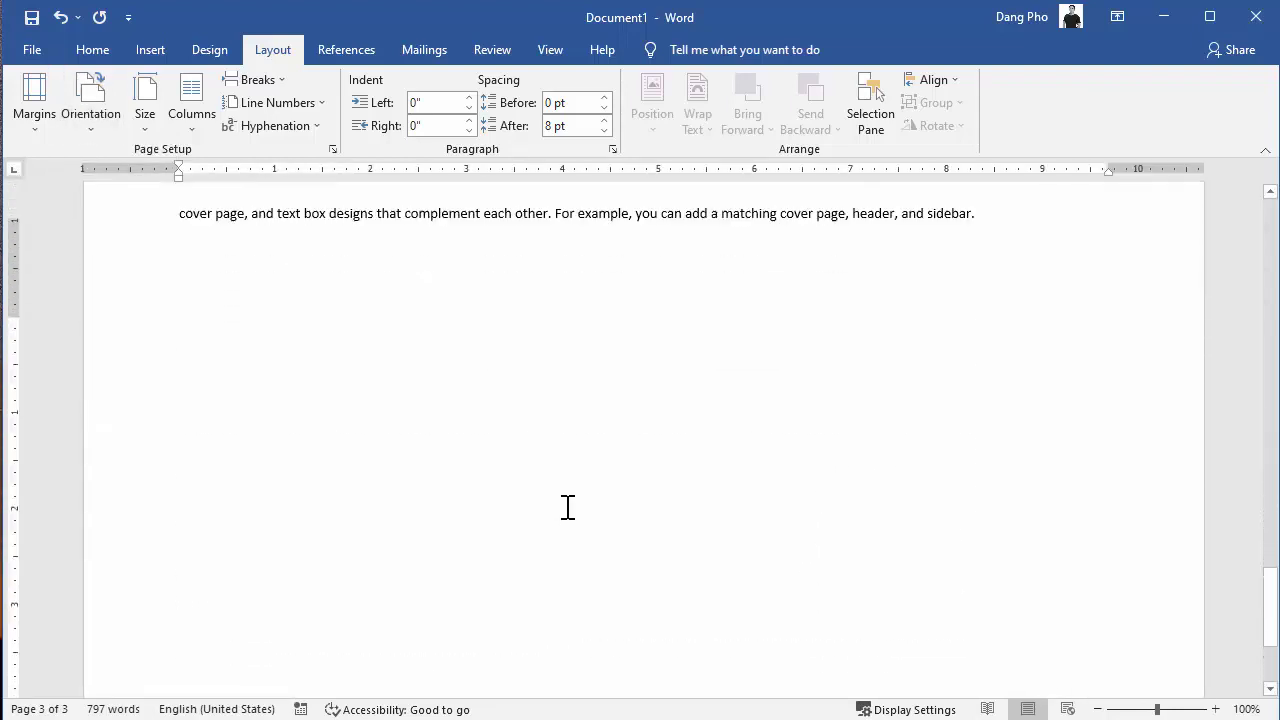
scroll(85, 412, "up", 3)
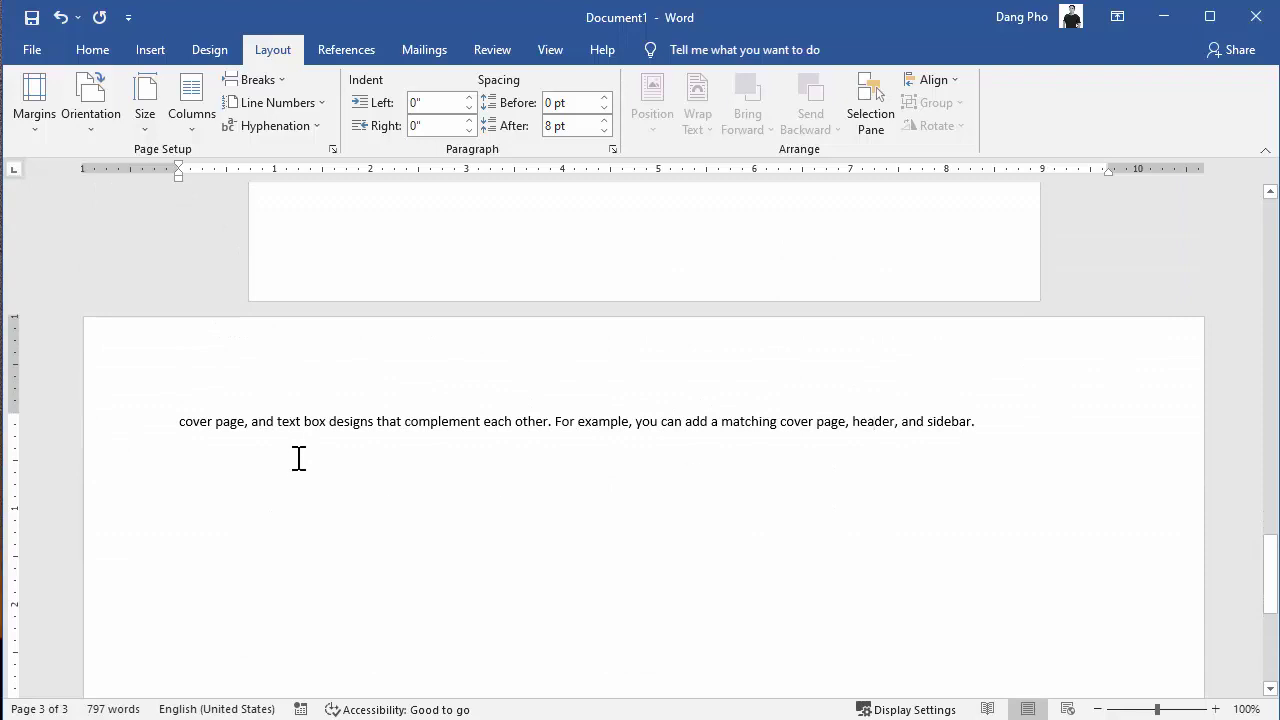
scroll(367, 500, "down", 3)
scroll(367, 500, "down", 5)
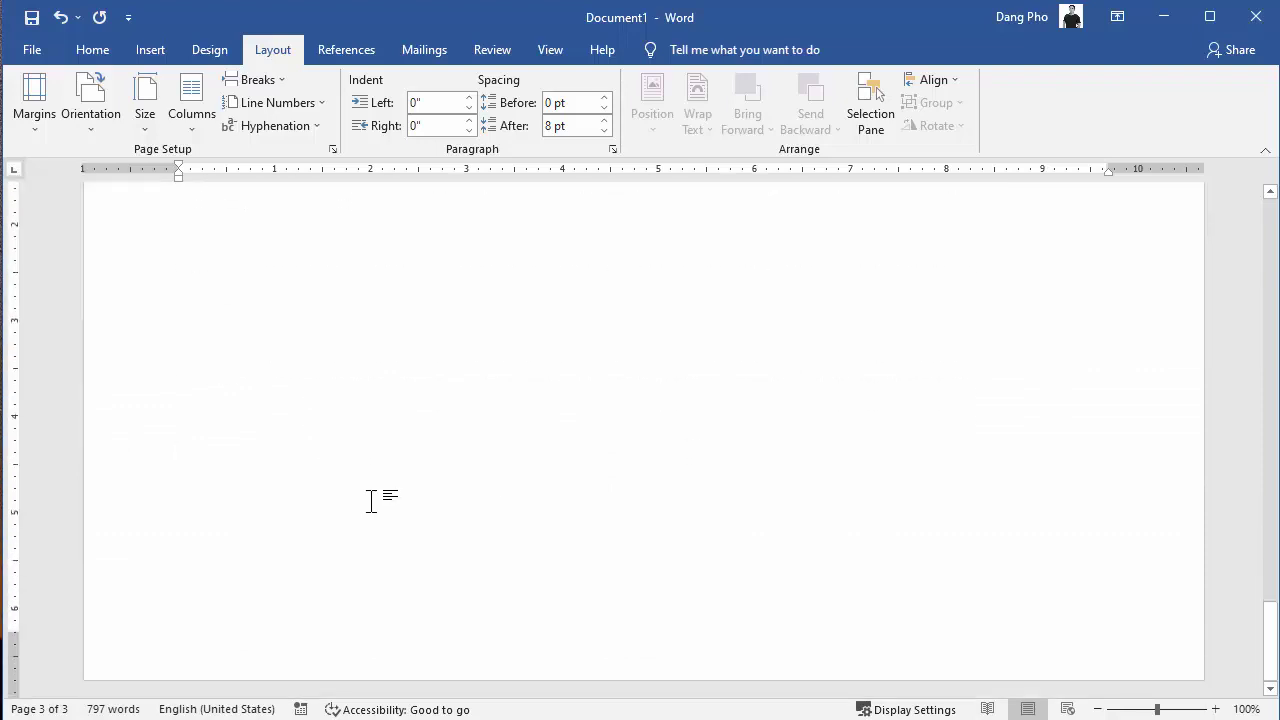
scroll(365, 498, "up", 6)
scroll(363, 498, "up", 5)
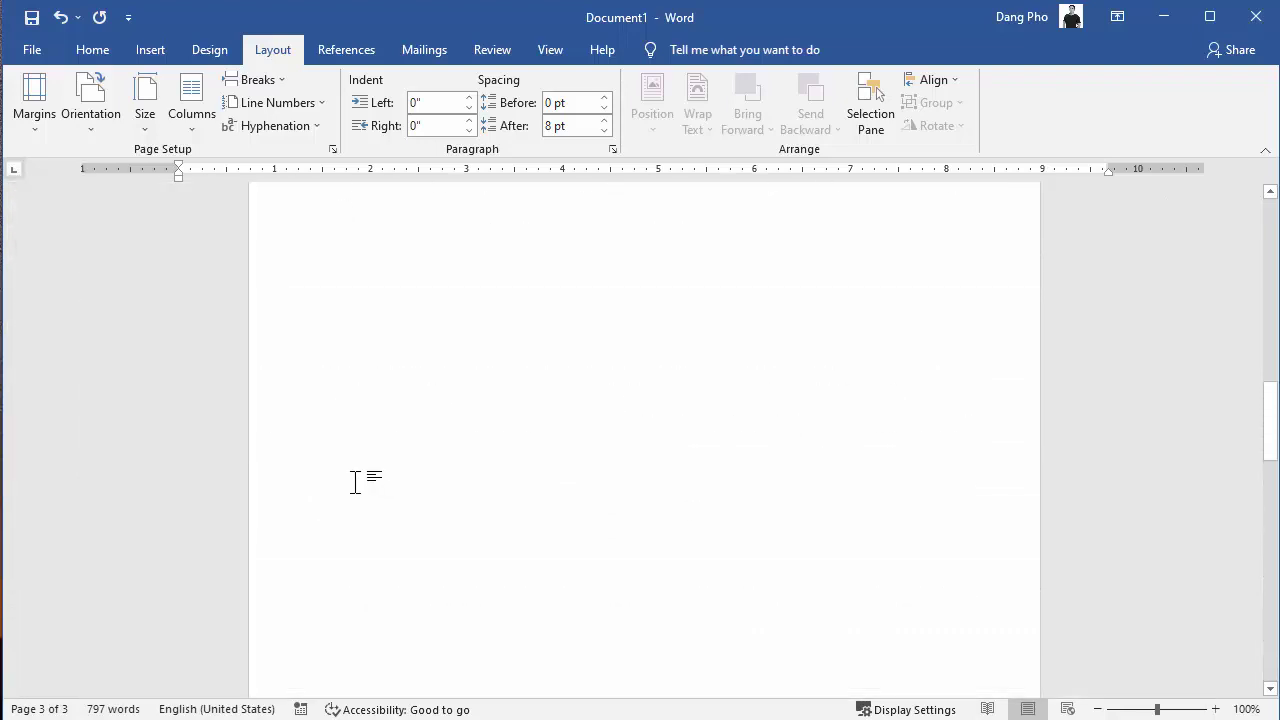
scroll(353, 476, "up", 3)
scroll(351, 477, "up", 3)
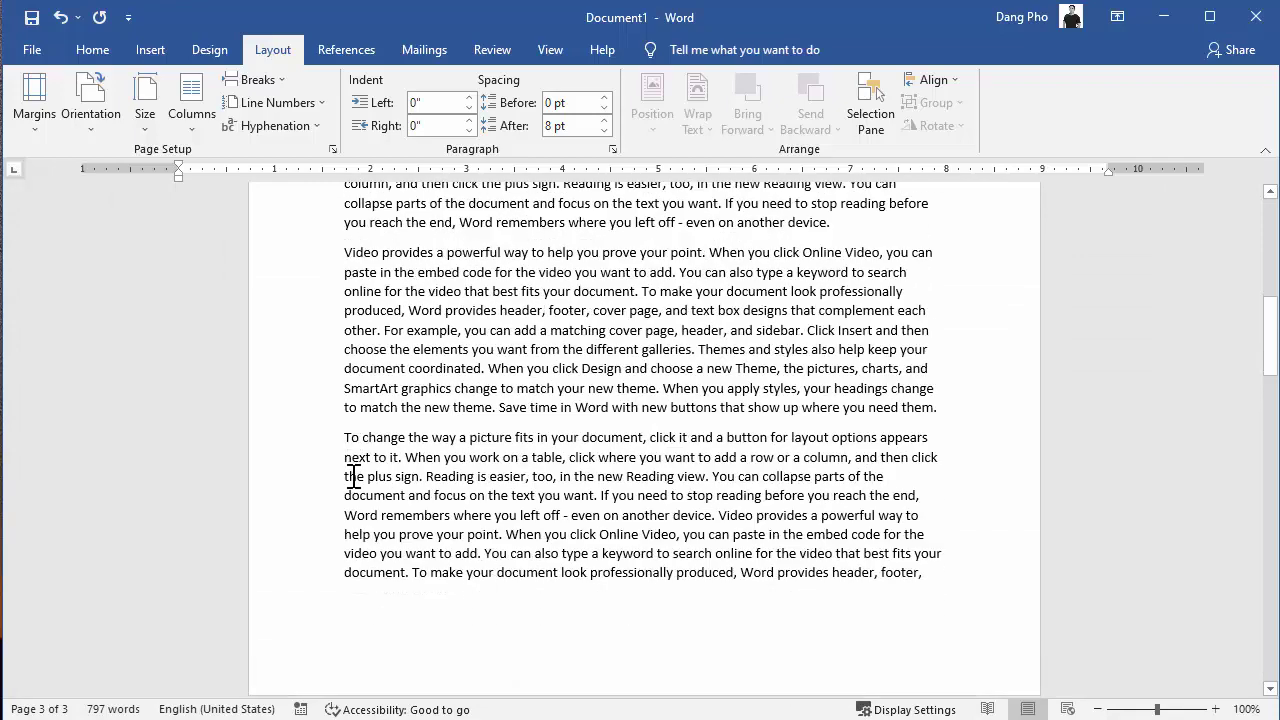
scroll(400, 495, "down", 4)
scroll(394, 571, "down", 3)
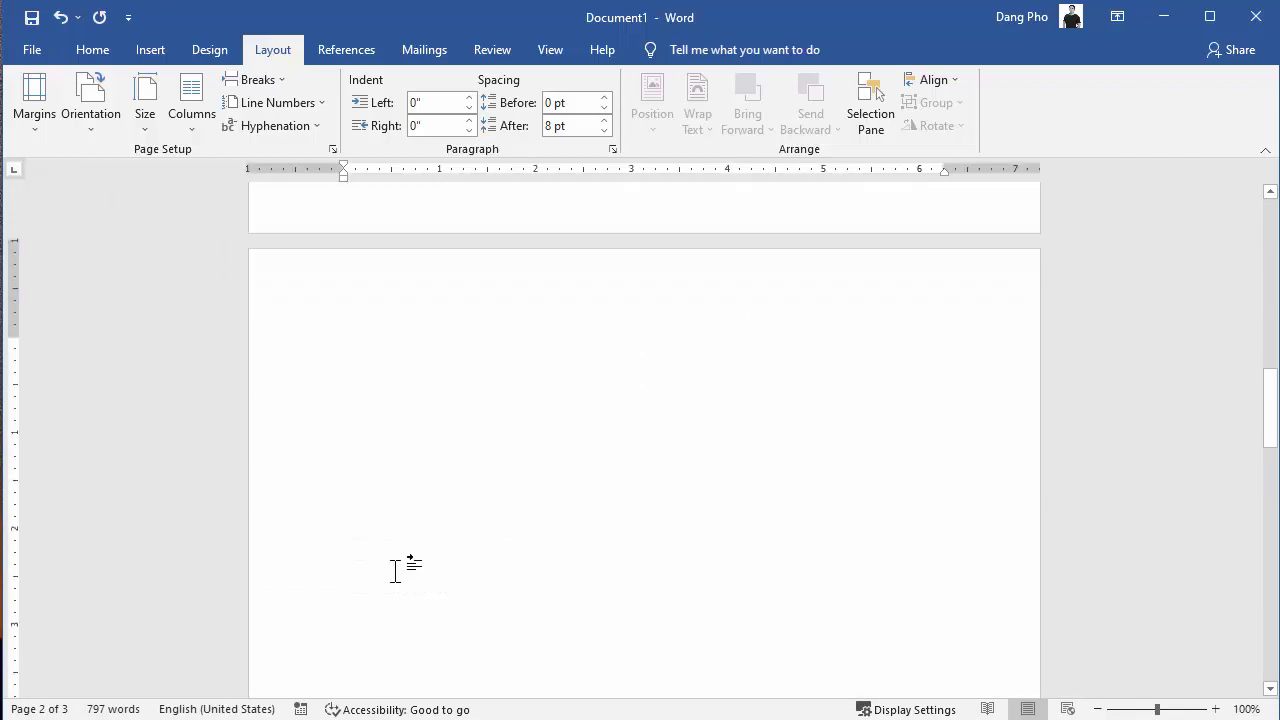
scroll(405, 562, "up", 1)
scroll(405, 562, "up", 1)
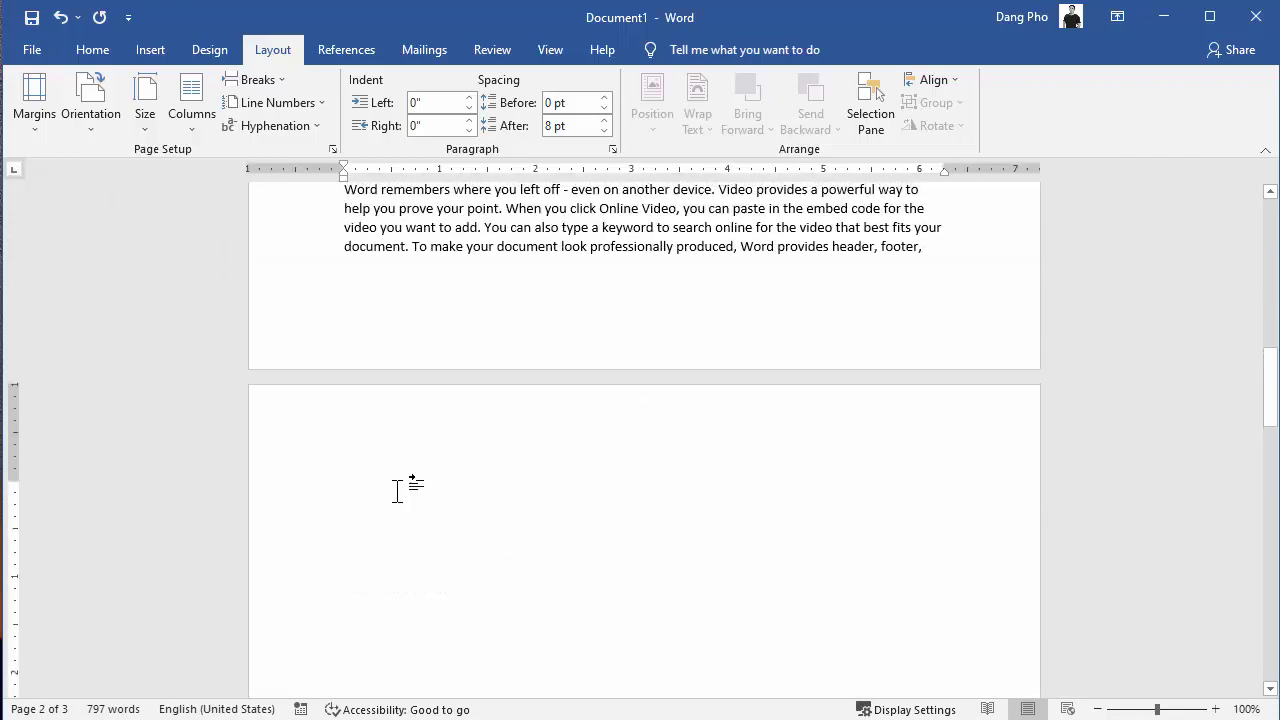
scroll(395, 470, "down", 3)
scroll(387, 399, "down", 1)
scroll(389, 440, "down", 12)
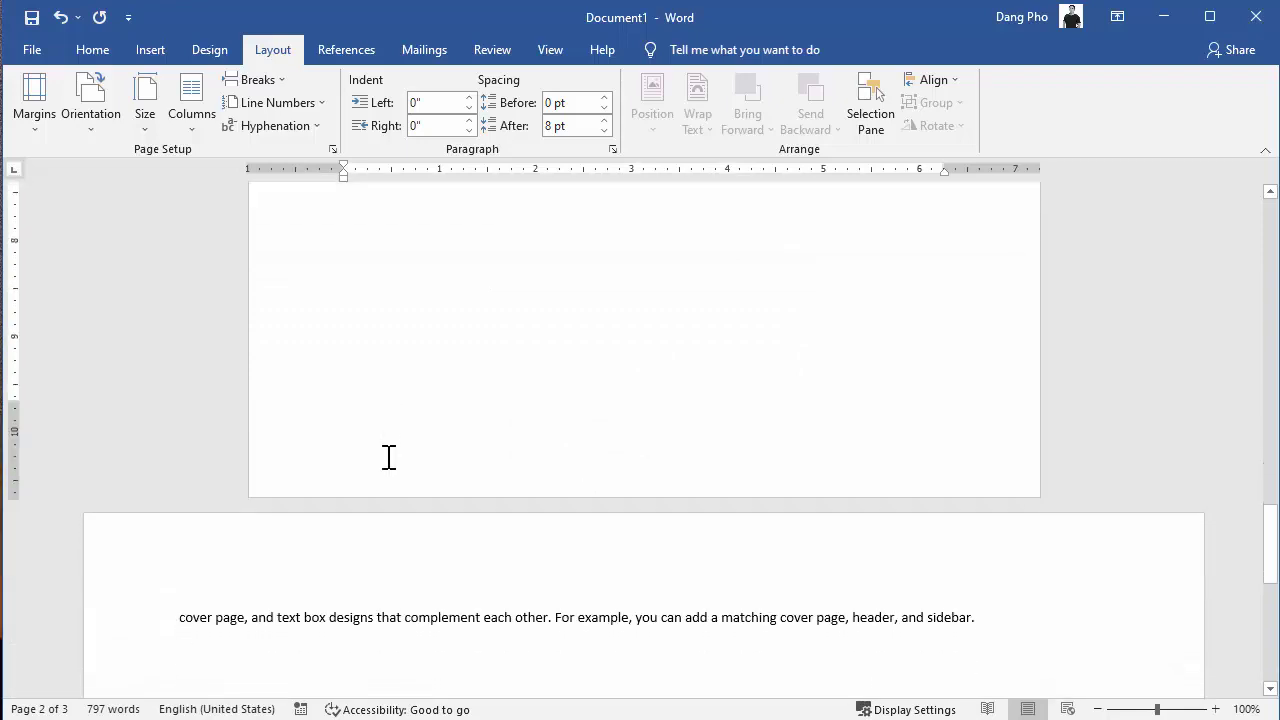
scroll(408, 418, "down", 2)
scroll(408, 420, "down", 1)
scroll(408, 423, "down", 1)
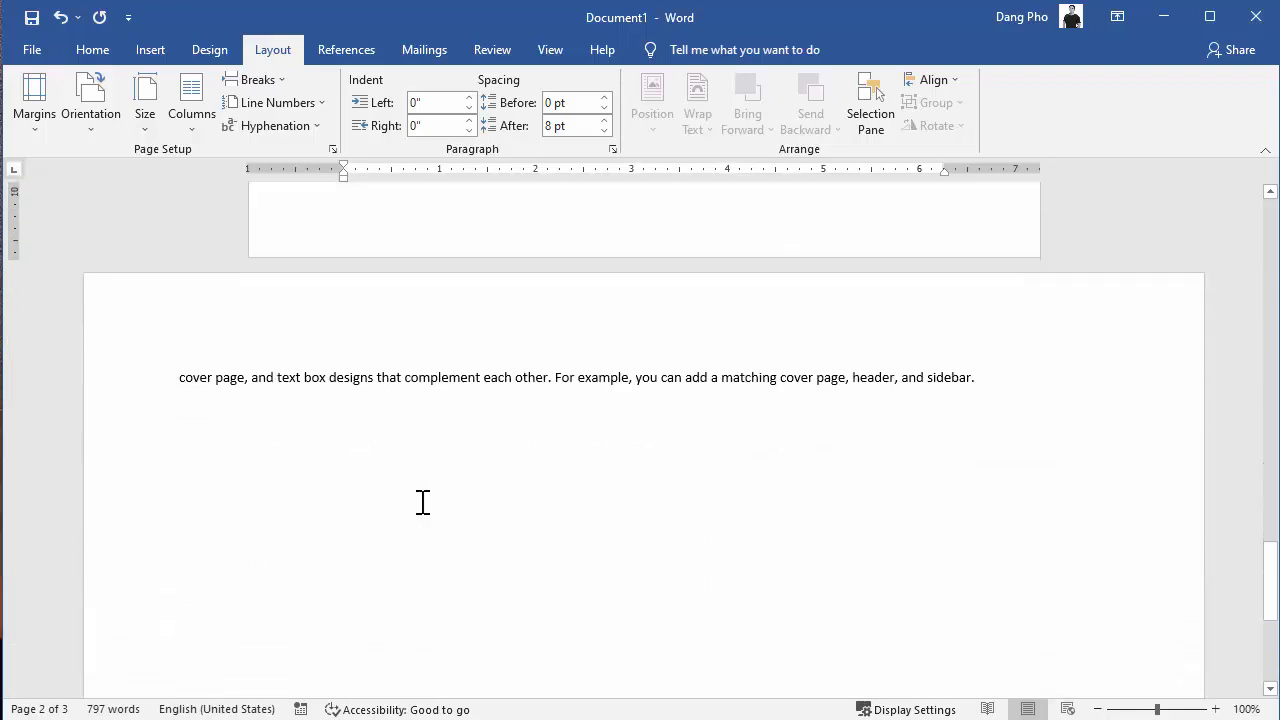
scroll(423, 503, "up", 2)
scroll(425, 498, "up", 1)
scroll(423, 497, "up", 4)
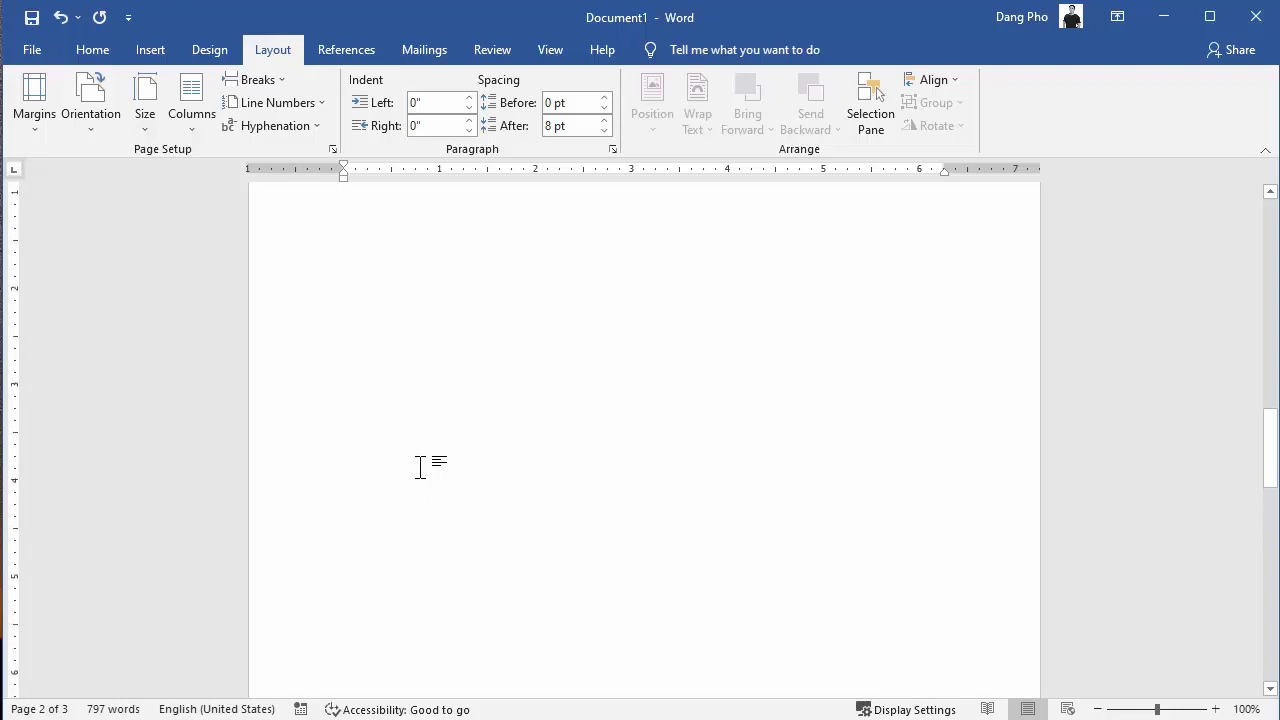
scroll(421, 466, "down", 1)
scroll(343, 503, "down", 1)
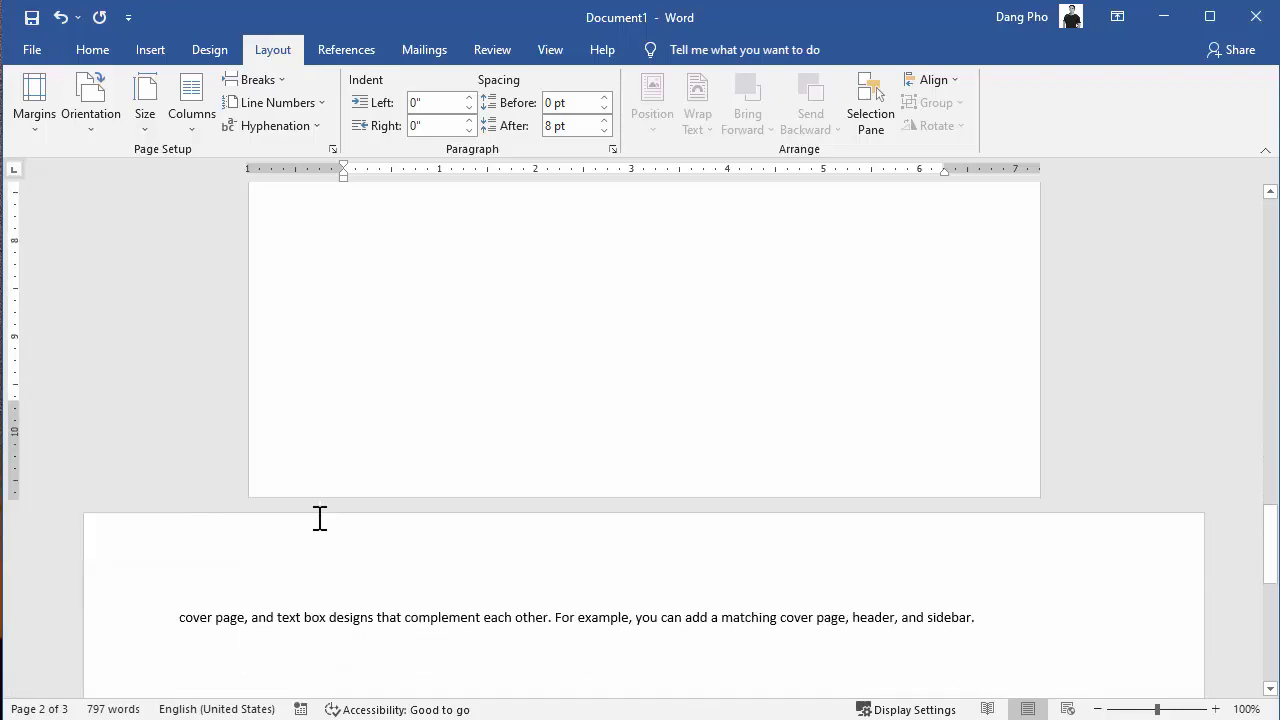
left_click(263, 612)
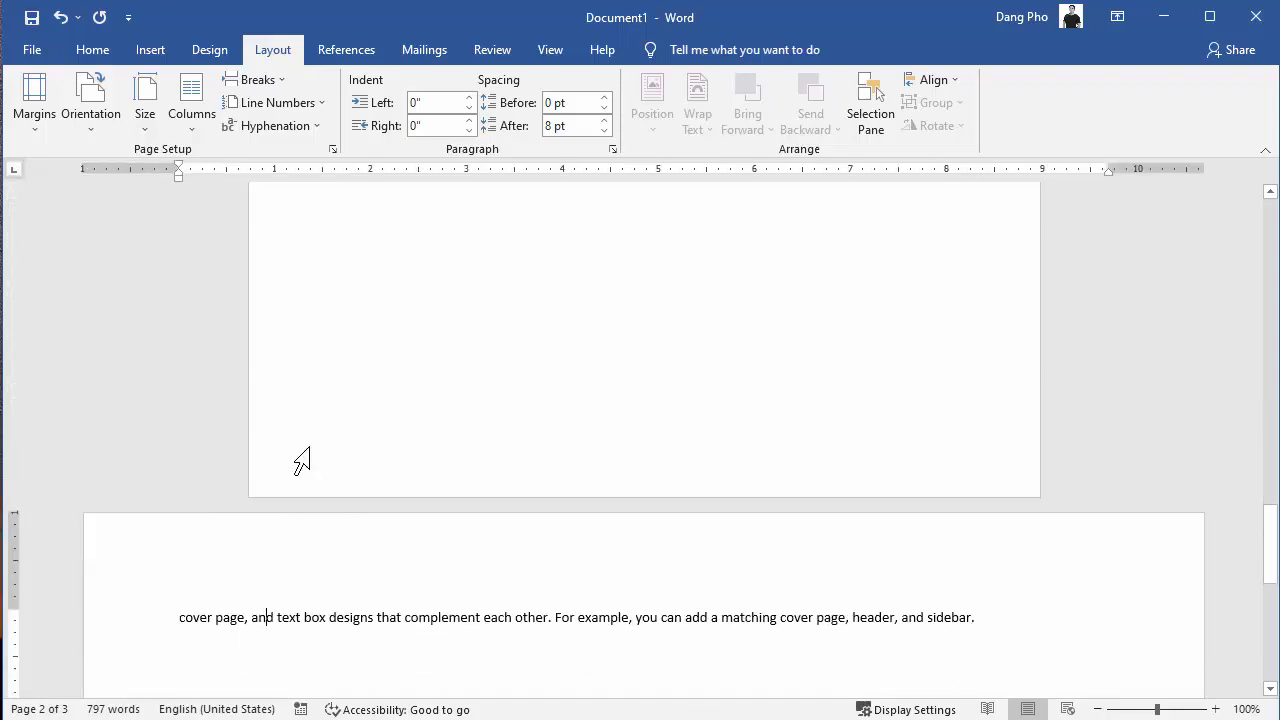
left_click(104, 56)
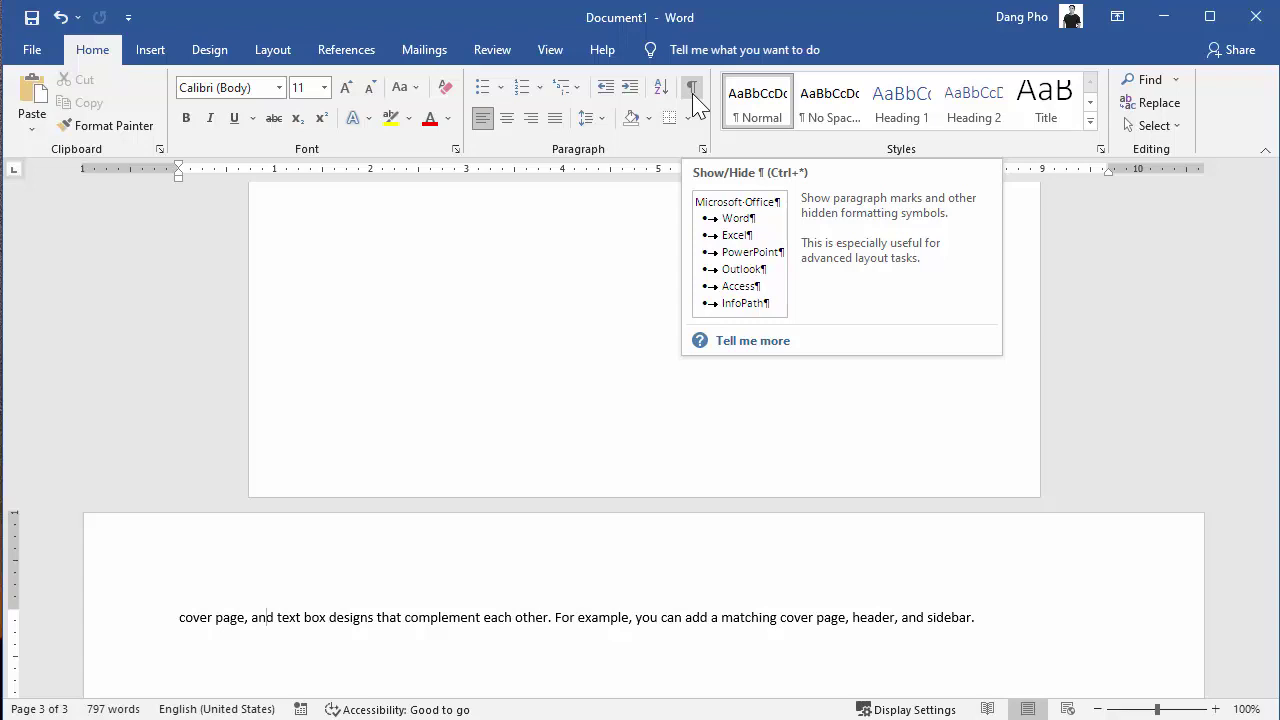
left_click(692, 90)
scroll(469, 629, "down", 1)
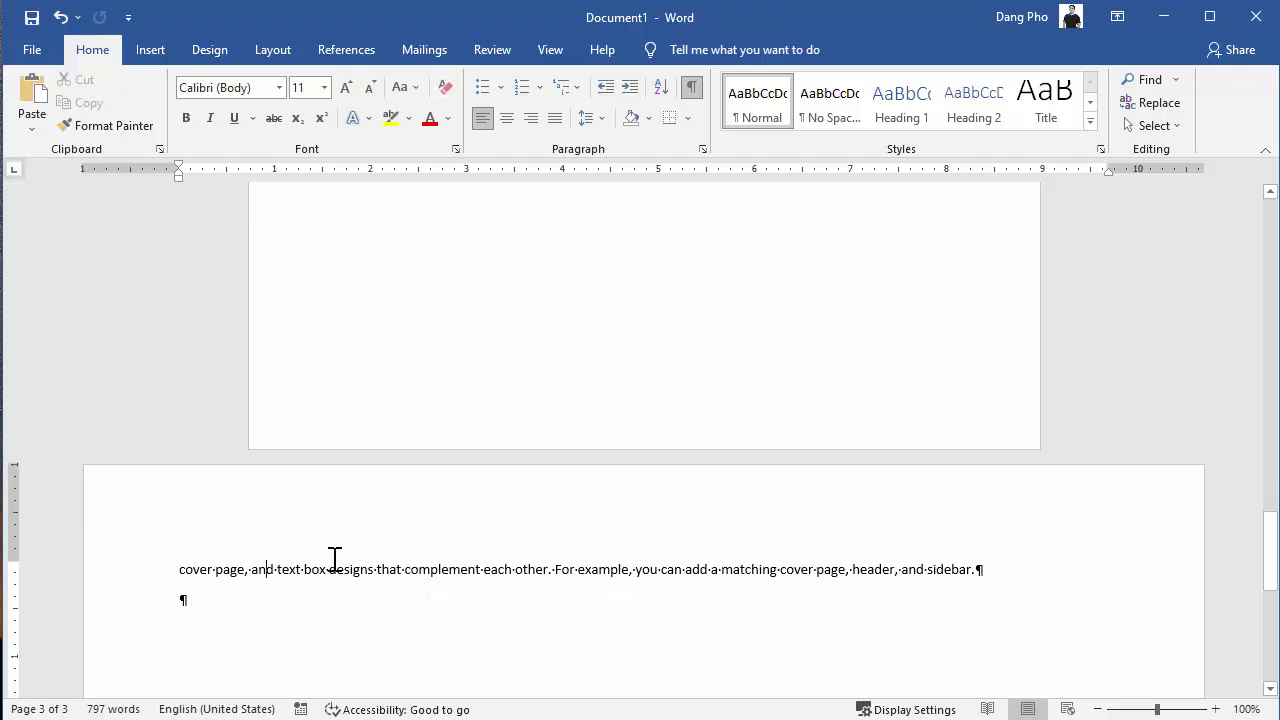
scroll(460, 330, "up", 10)
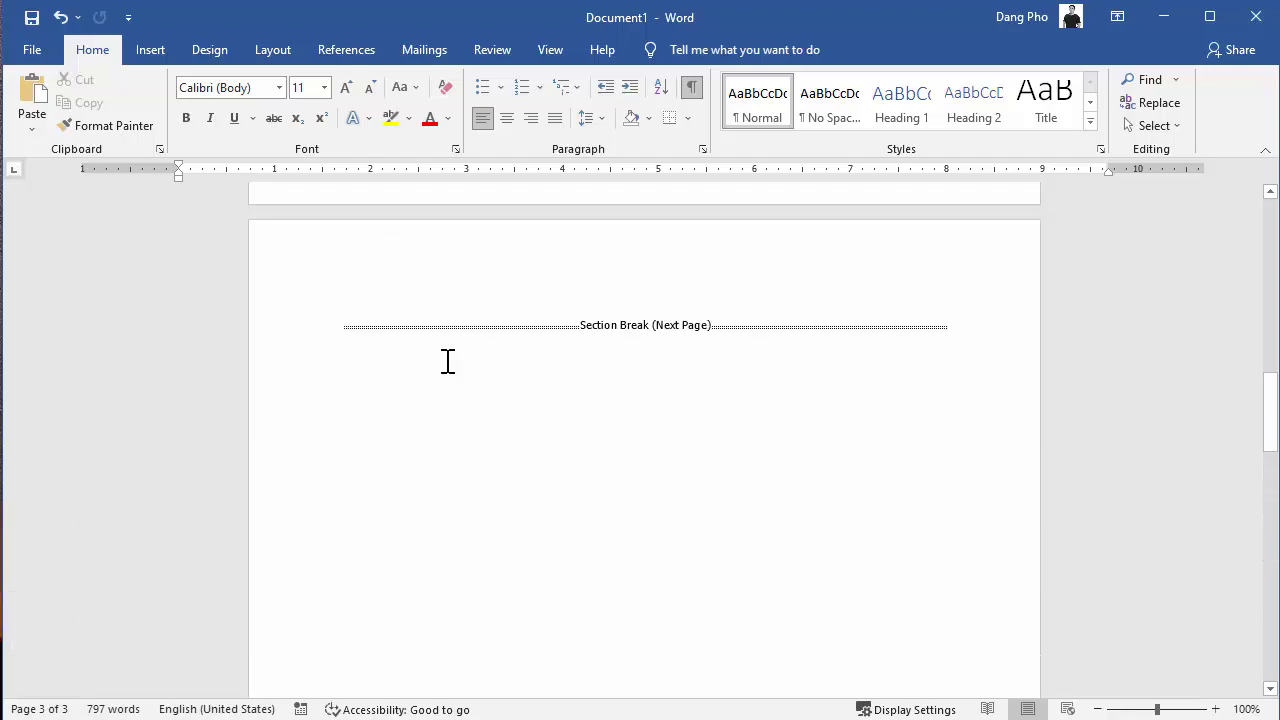
Step: Delete the Section Break (Next Page) marker above the last line, leaving a two-page document
scroll(448, 362, "up", 4)
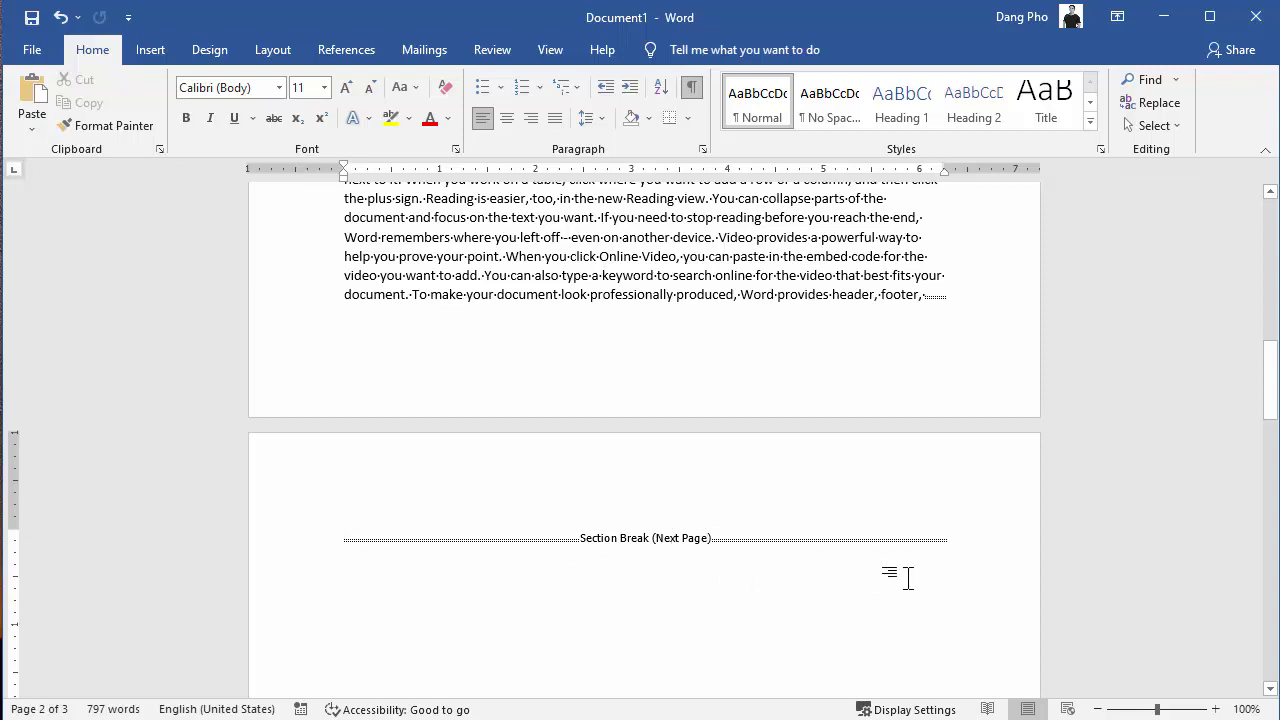
left_click(273, 540)
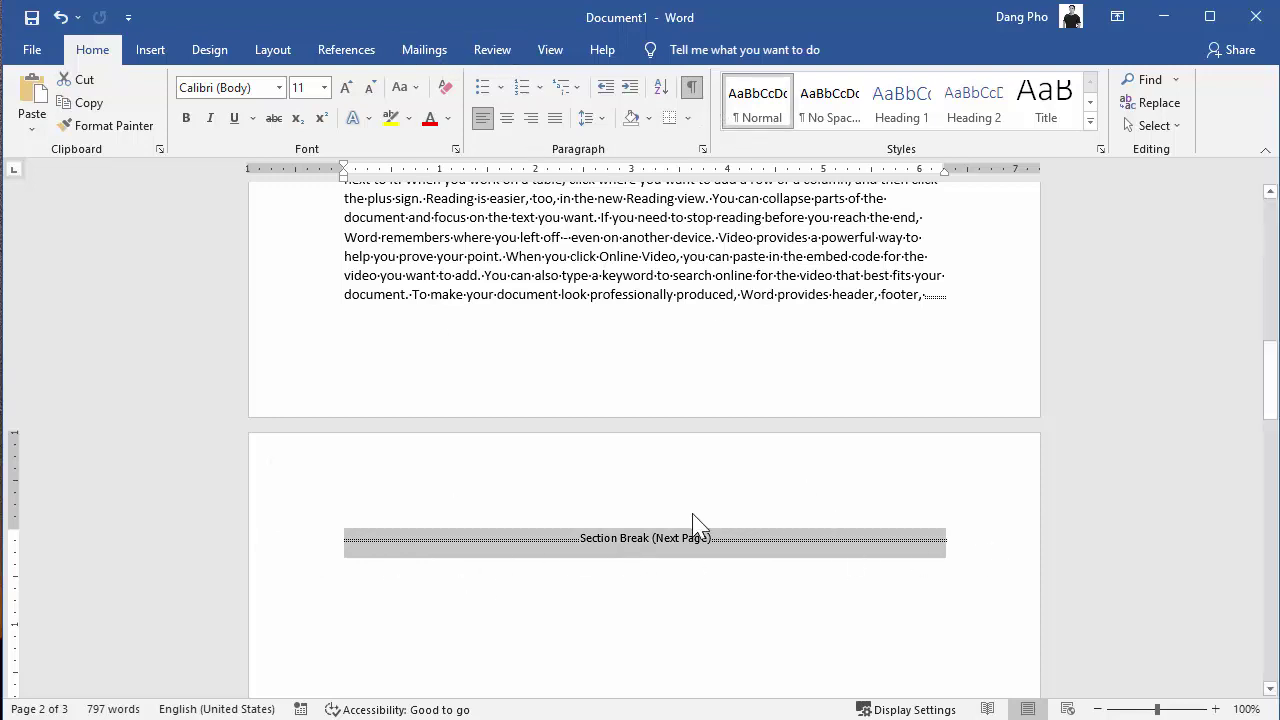
key("Delete")
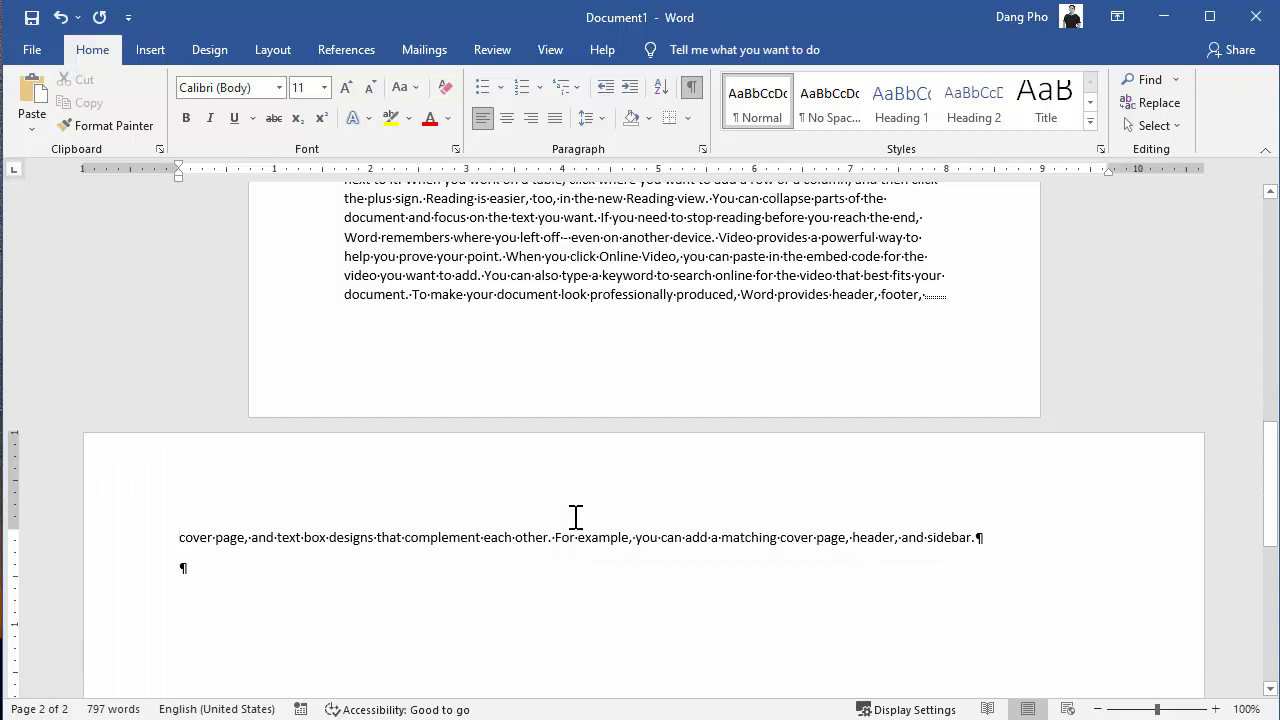
scroll(576, 517, "up", 2)
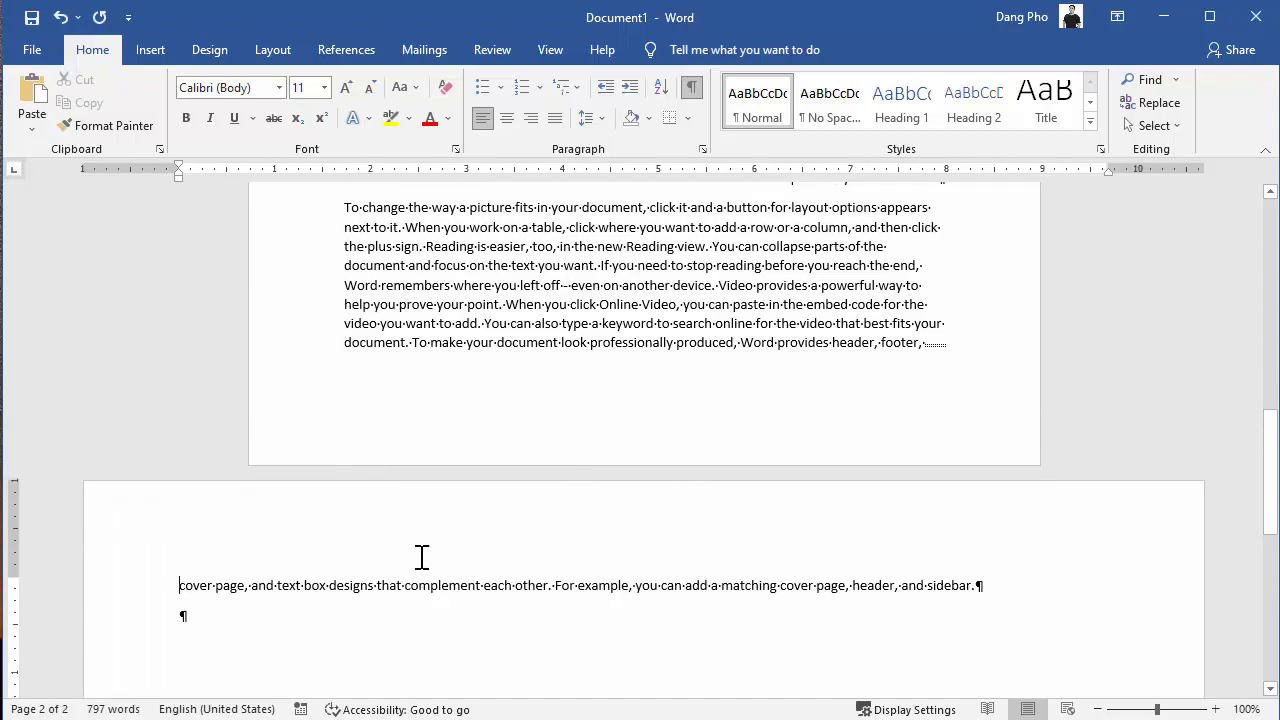
scroll(514, 577, "down", 1)
scroll(903, 549, "down", 3)
scroll(446, 477, "down", 4)
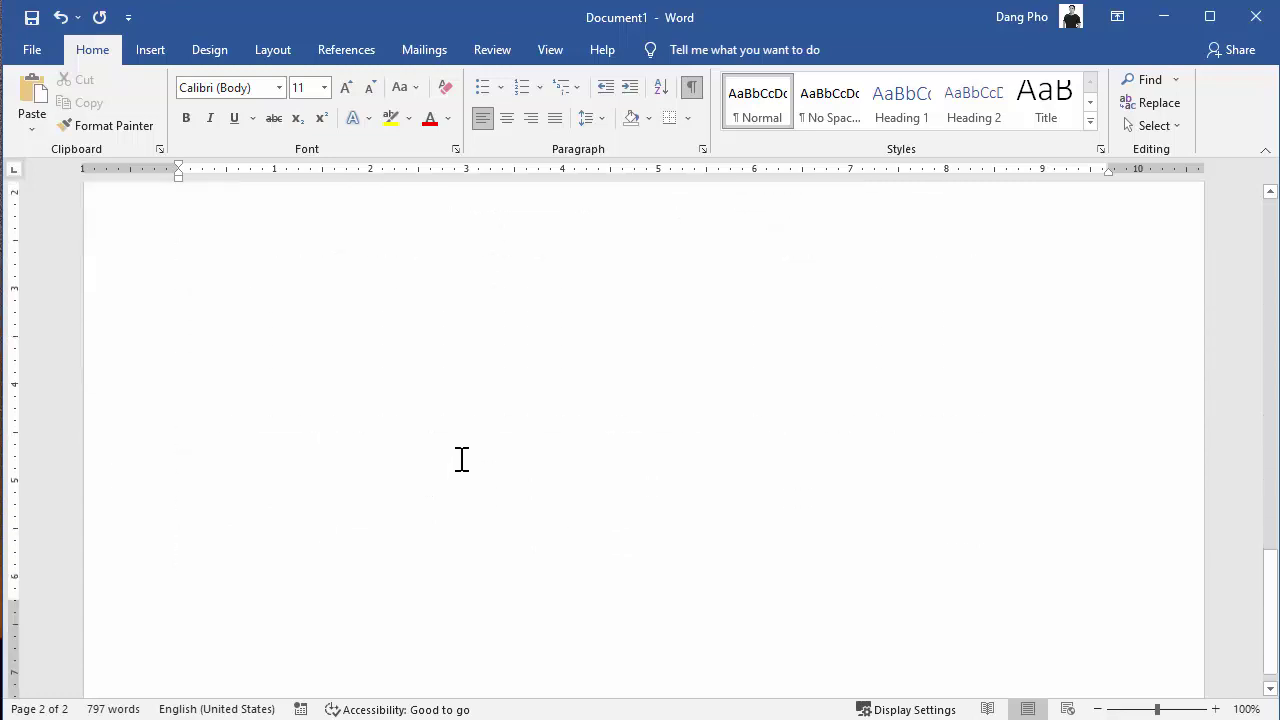
scroll(466, 449, "up", 3)
scroll(623, 209, "up", 3)
scroll(708, 497, "up", 2)
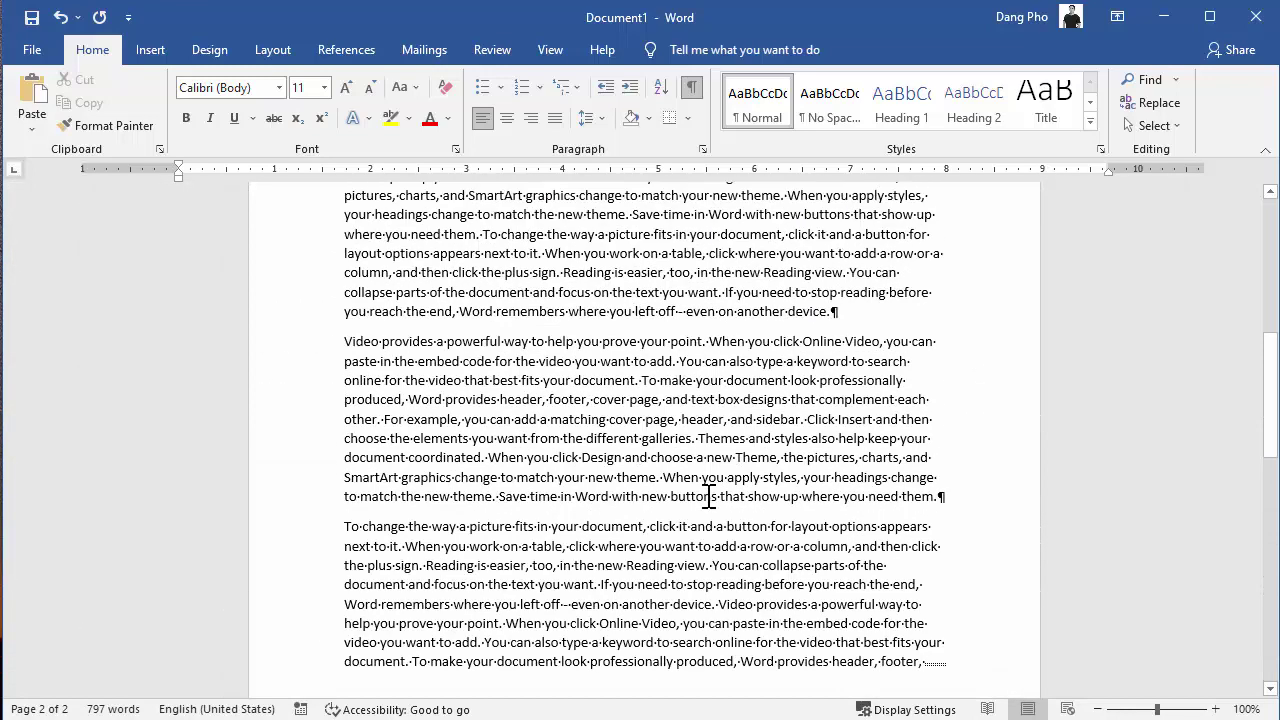
scroll(668, 300, "up", 2)
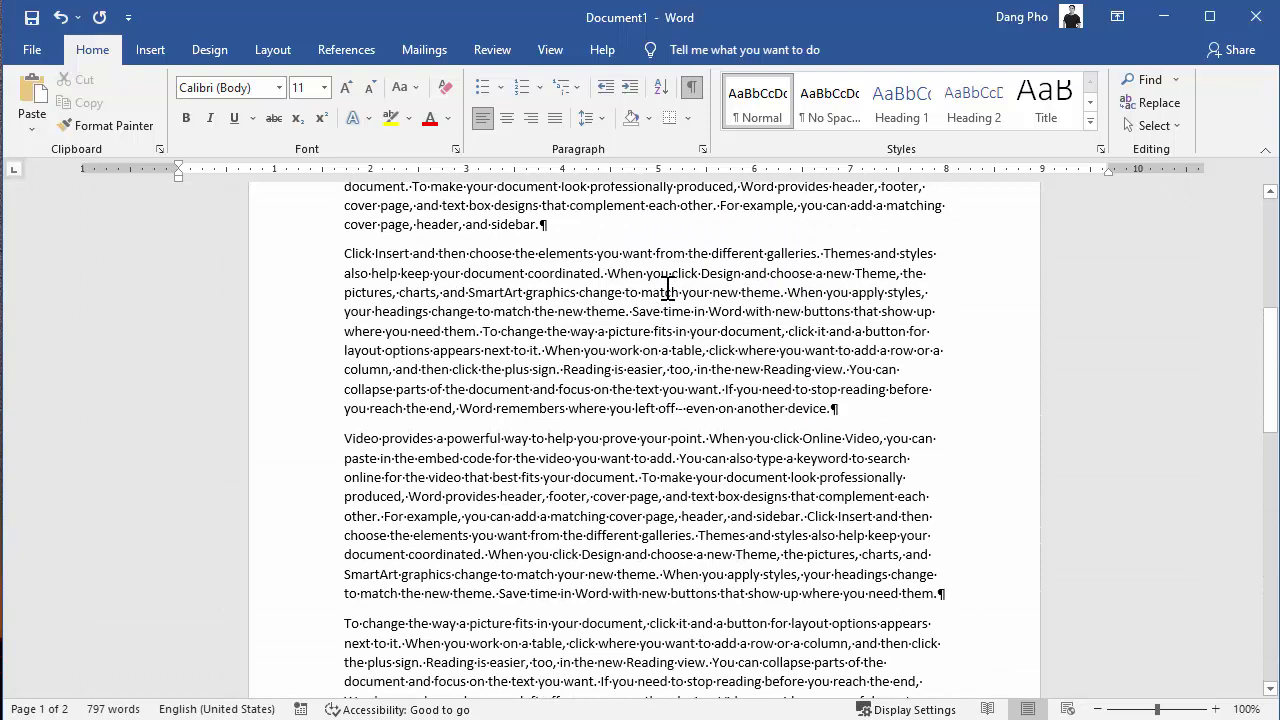
scroll(668, 290, "up", 1)
scroll(668, 290, "up", 2)
scroll(506, 354, "up", 2)
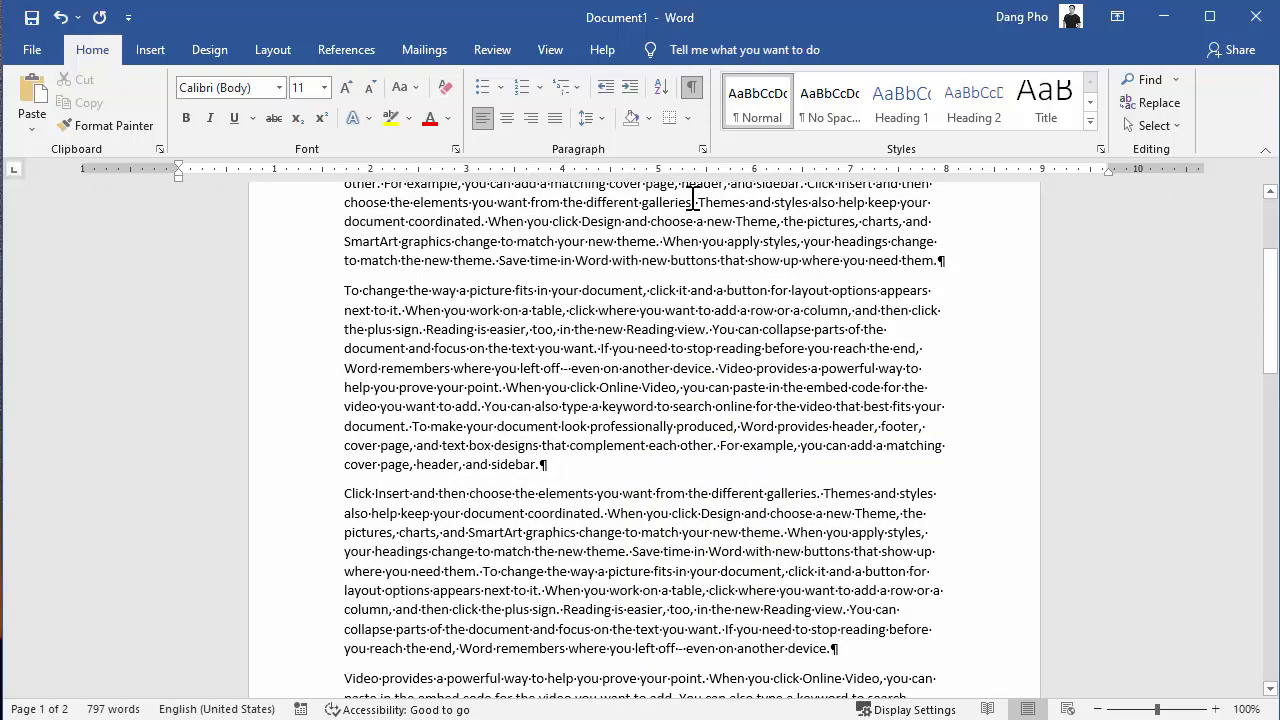
Step: Turn off Show/Hide ¶ so paragraph marks and space dots disappear
left_click(691, 87)
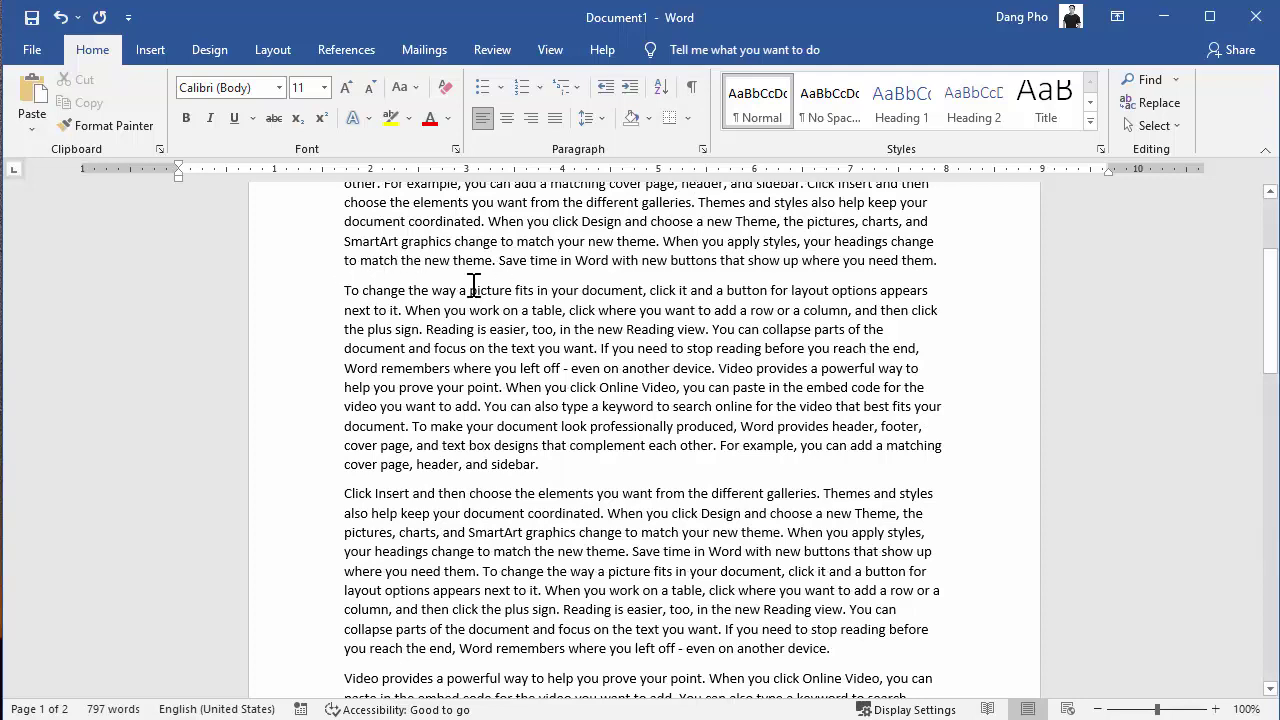
scroll(623, 335, "down", 4)
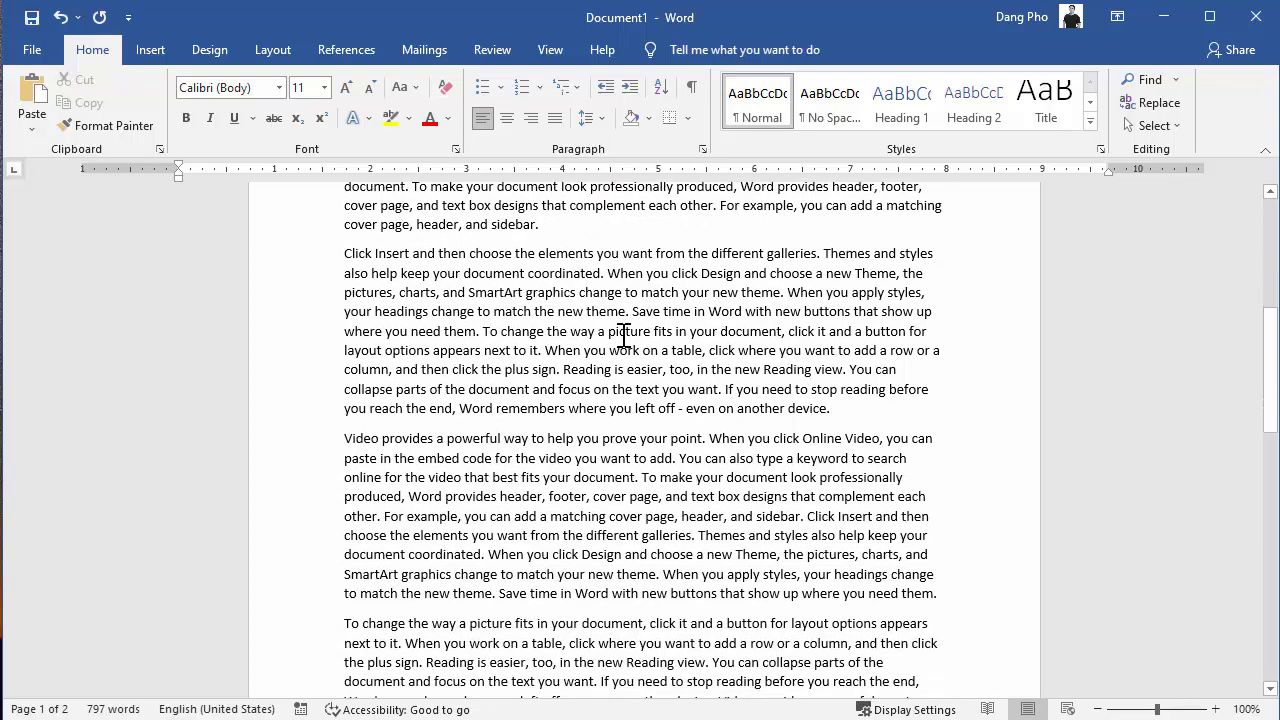
scroll(646, 433, "down", 3)
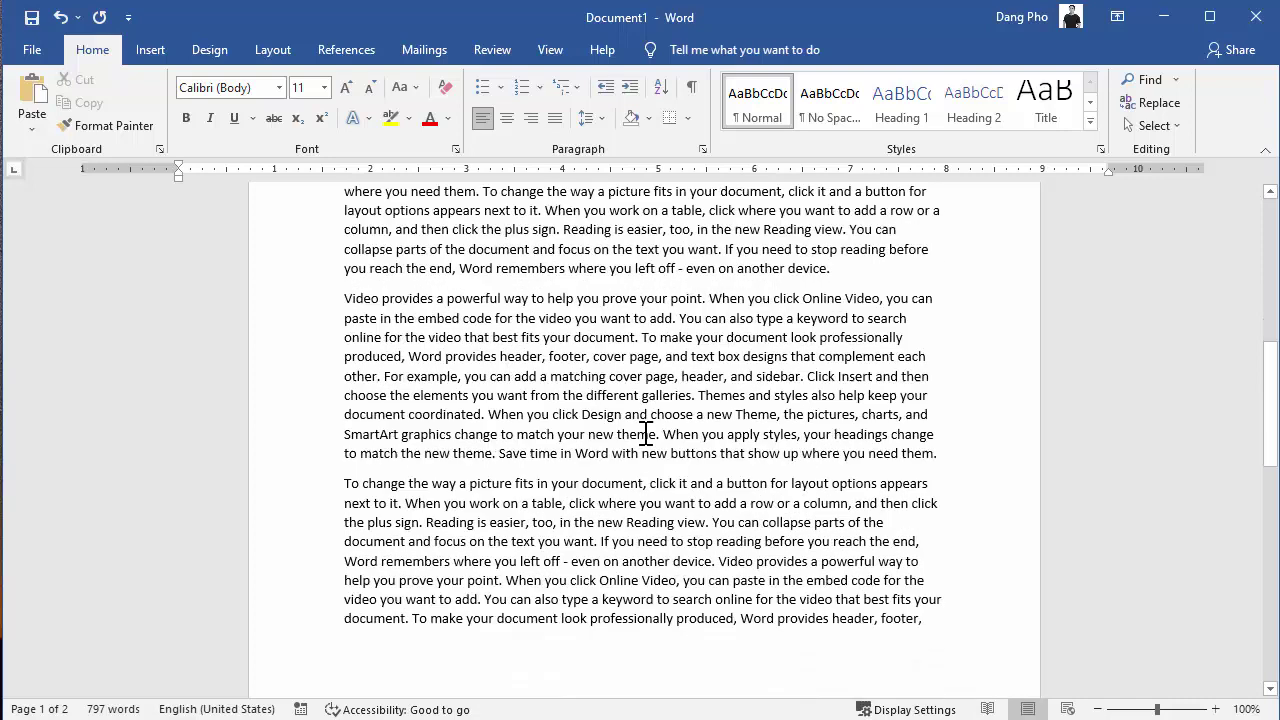
scroll(646, 433, "down", 3)
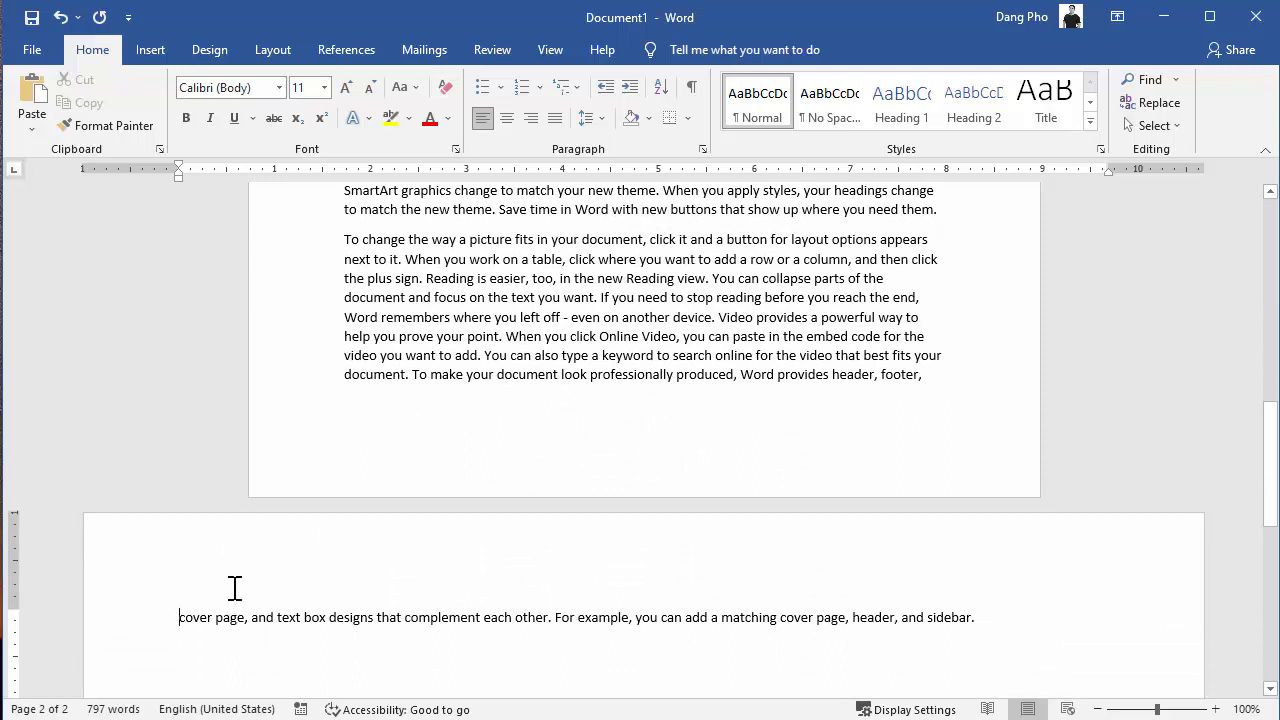
scroll(285, 601, "down", 1)
scroll(286, 601, "down", 2)
scroll(287, 602, "up", 1)
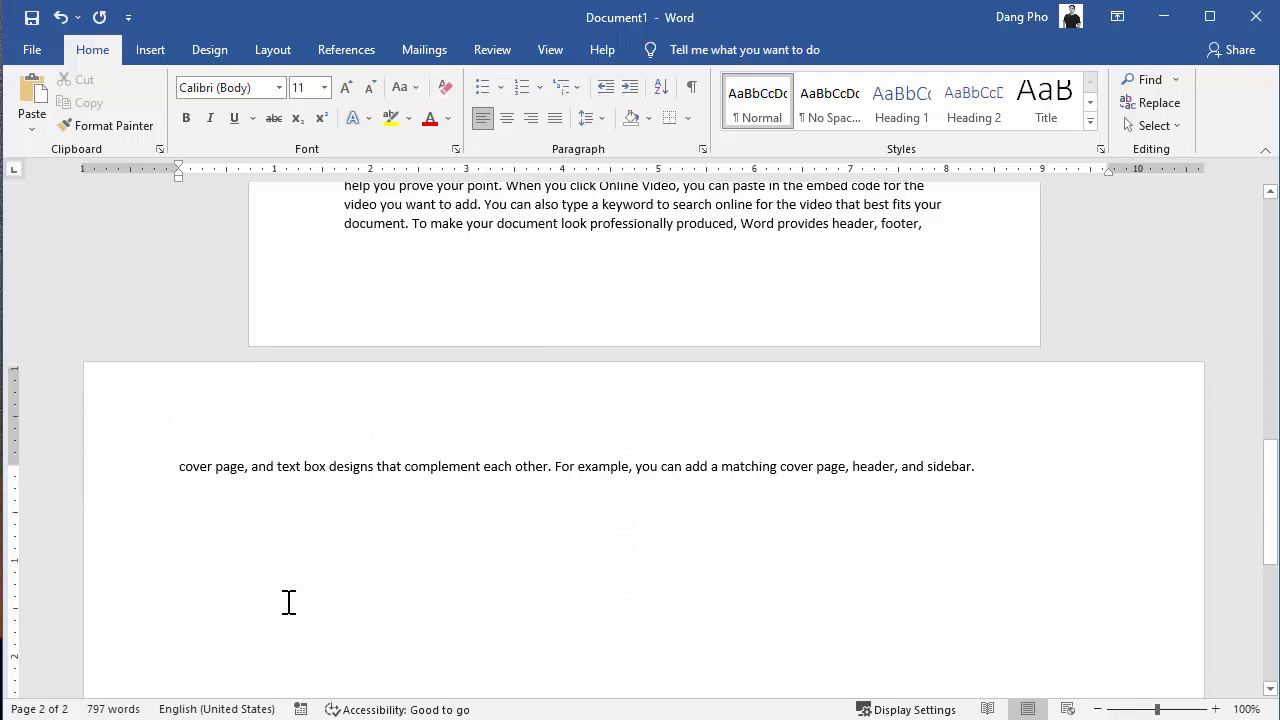
scroll(288, 601, "down", 5)
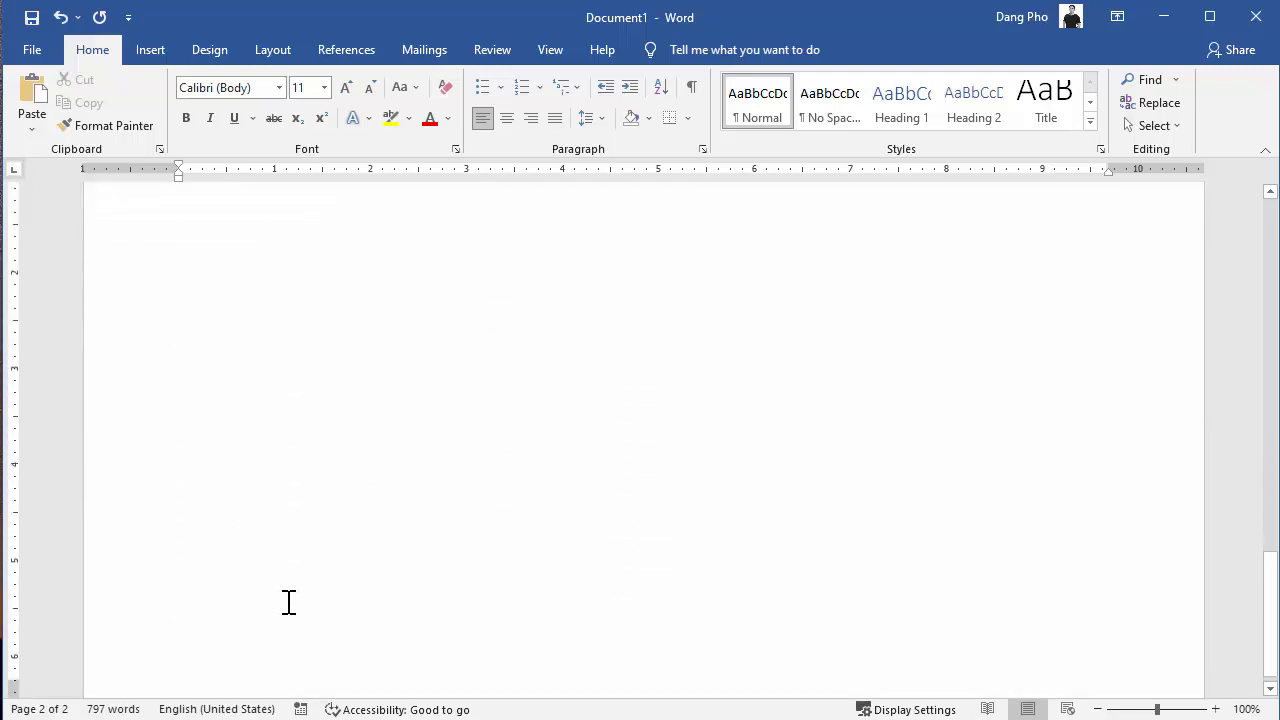
scroll(290, 601, "up", 4)
scroll(315, 535, "up", 3)
Step: Place the cursor back in the text on page 1
left_click(568, 403)
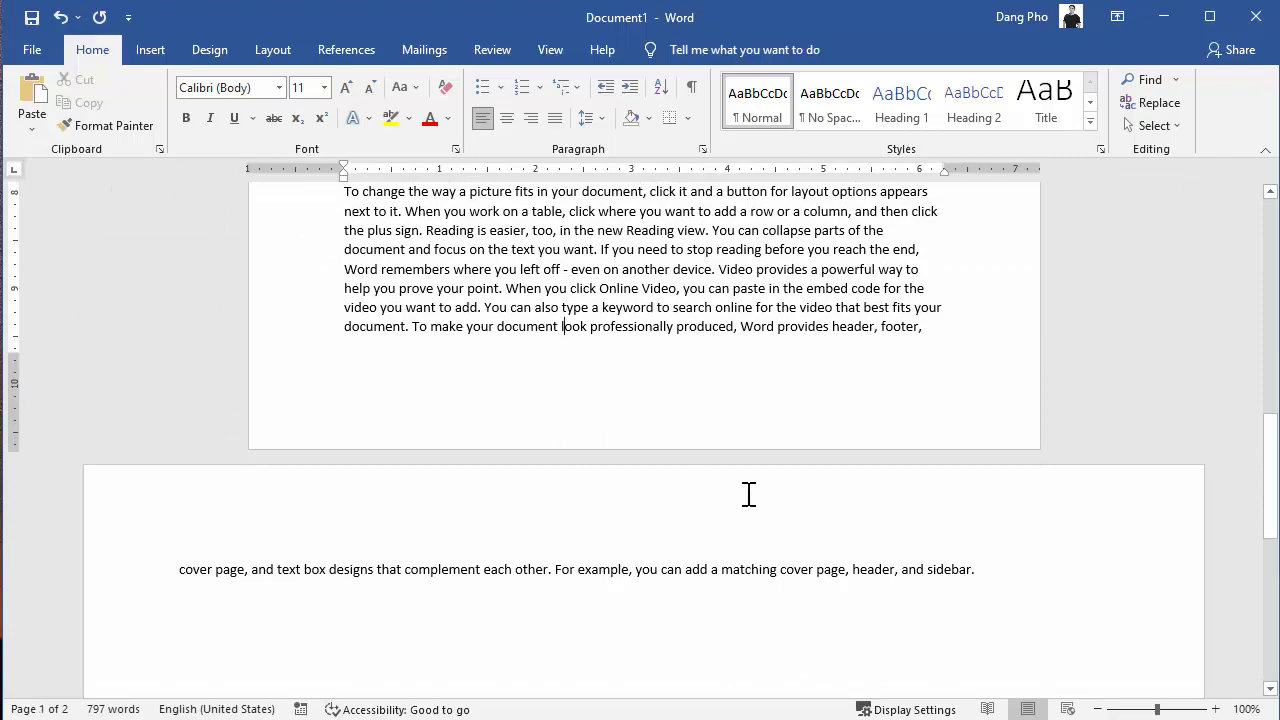
scroll(749, 493, "up", 4)
scroll(749, 493, "up", 3)
scroll(749, 493, "up", 2)
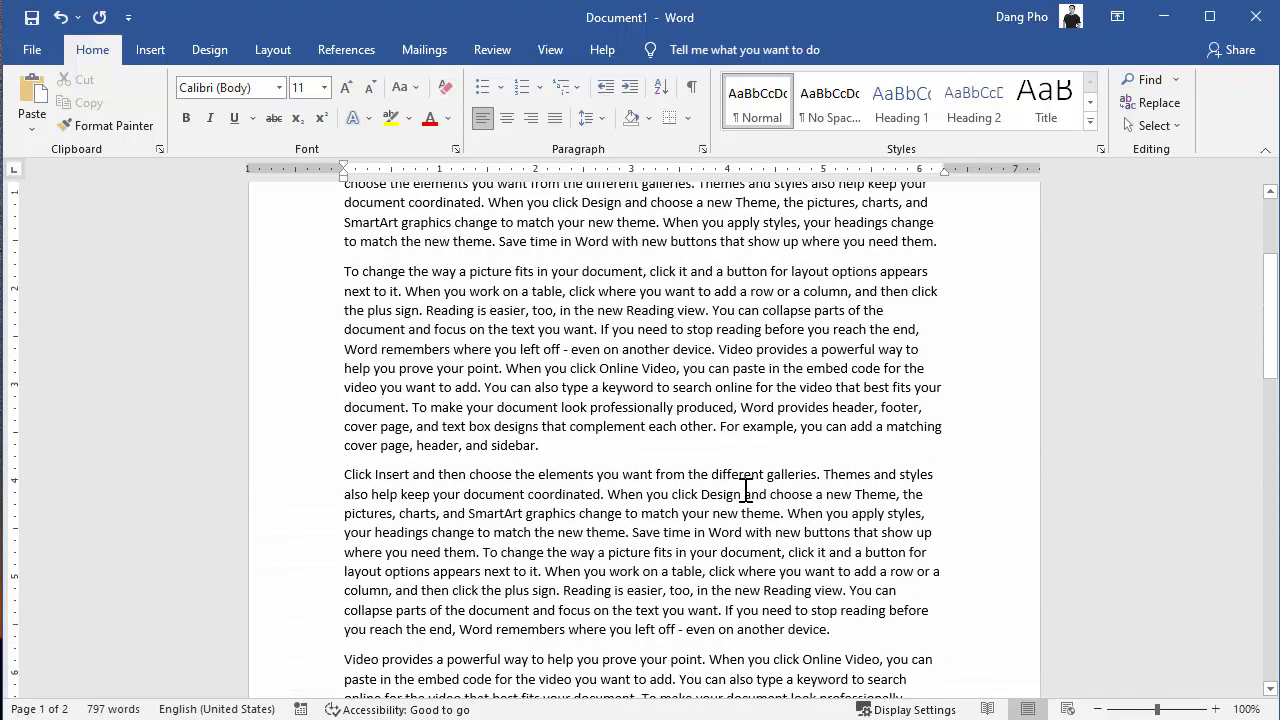
scroll(746, 491, "up", 4)
scroll(746, 491, "up", 1)
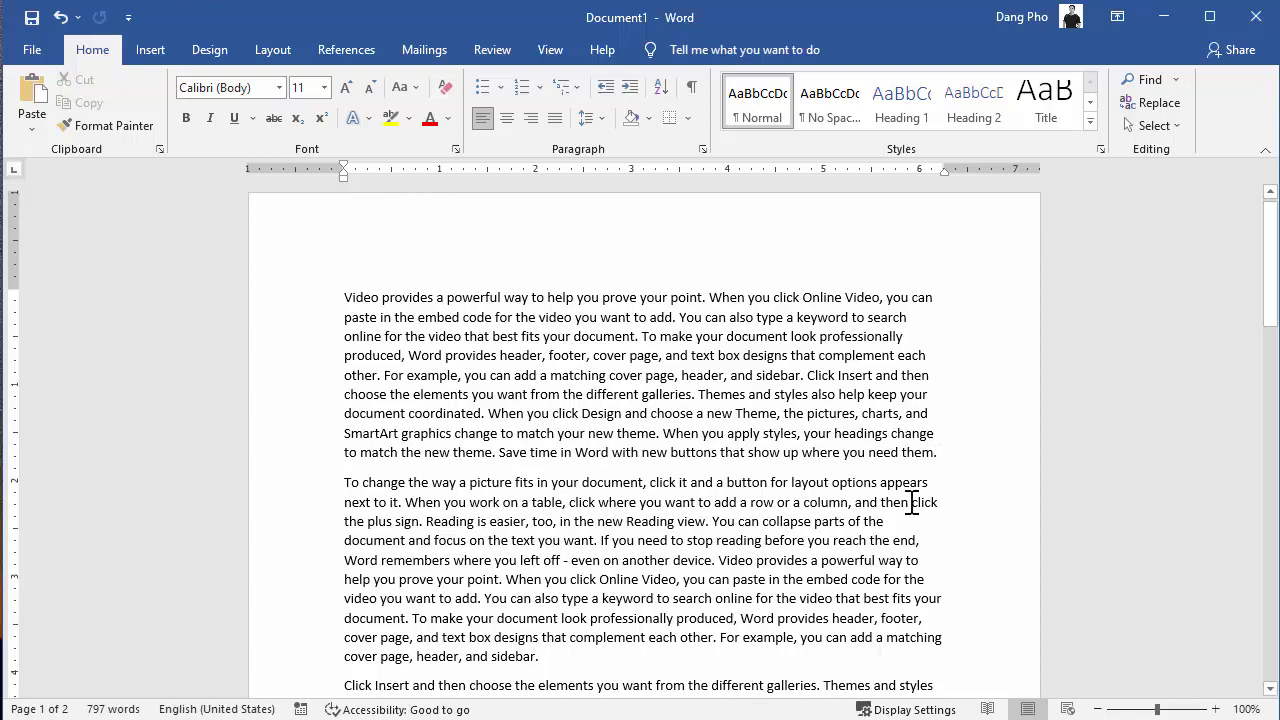
scroll(914, 505, "down", 2)
scroll(914, 520, "down", 4)
scroll(918, 518, "down", 6)
scroll(918, 518, "down", 2)
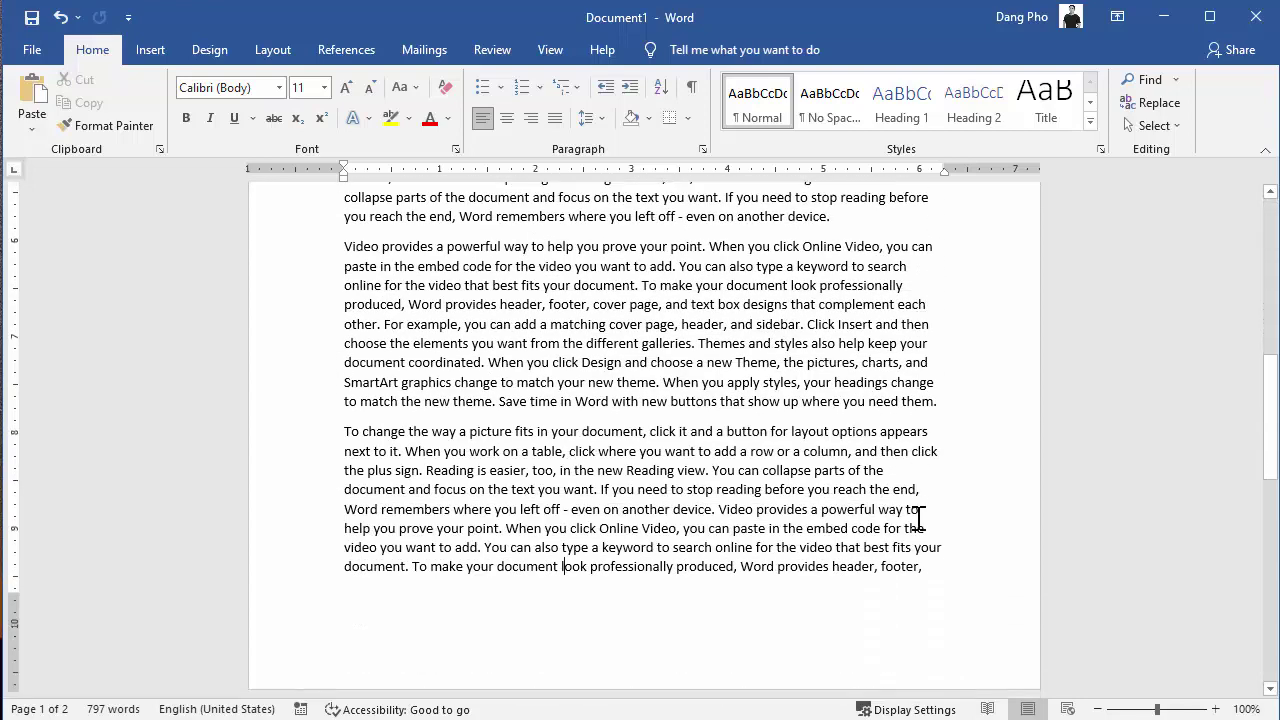
Step: Apply the Narrow 0.5" margin preset to the first section
left_click(280, 54)
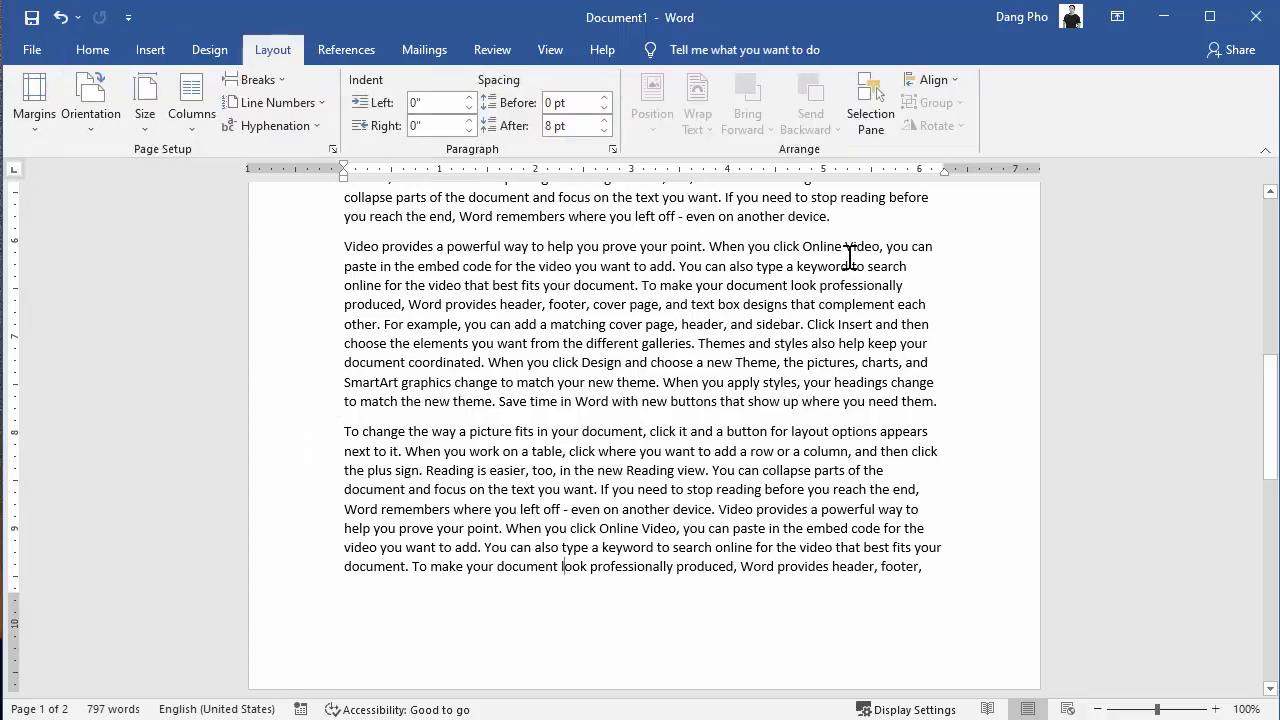
scroll(705, 625, "down", 3)
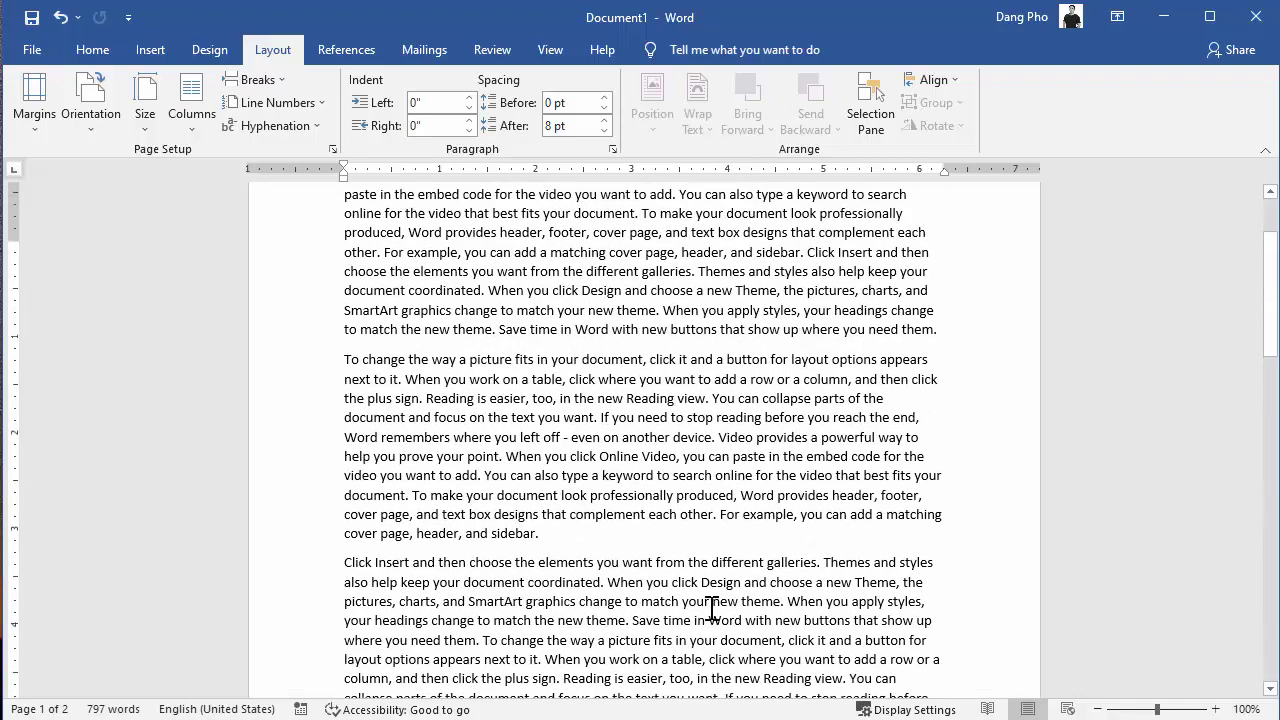
scroll(712, 608, "up", 3)
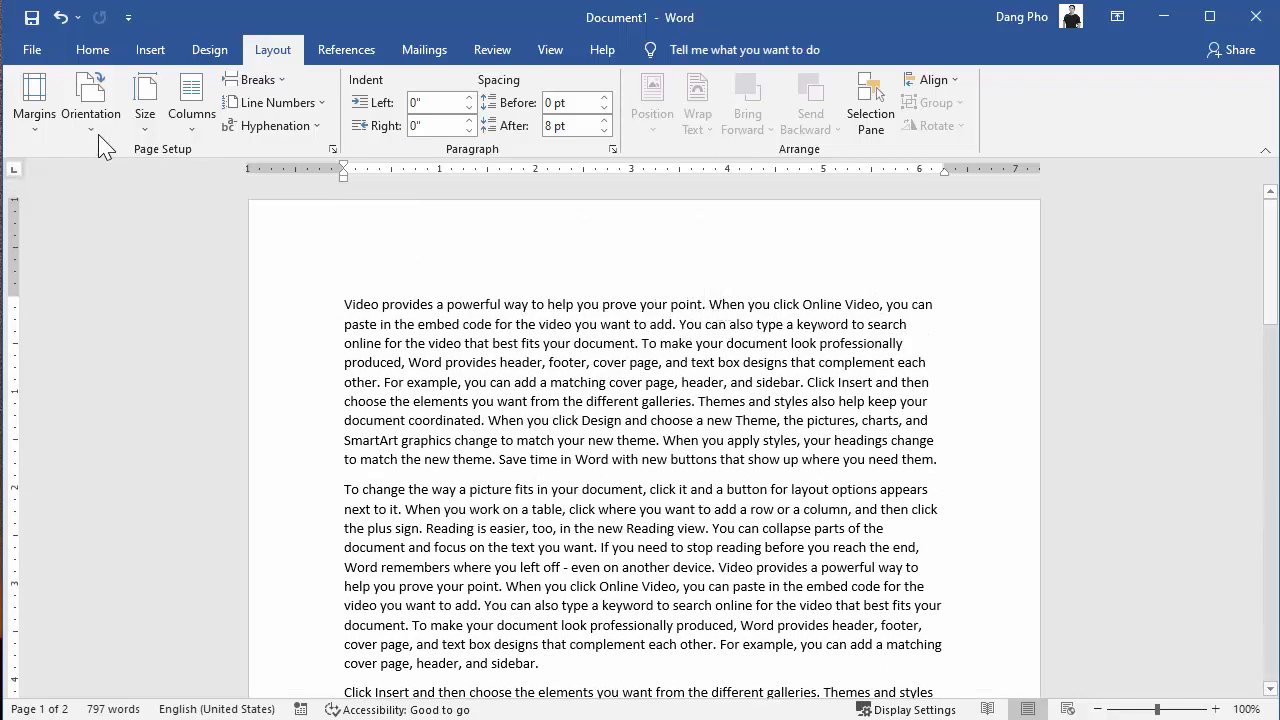
left_click(30, 139)
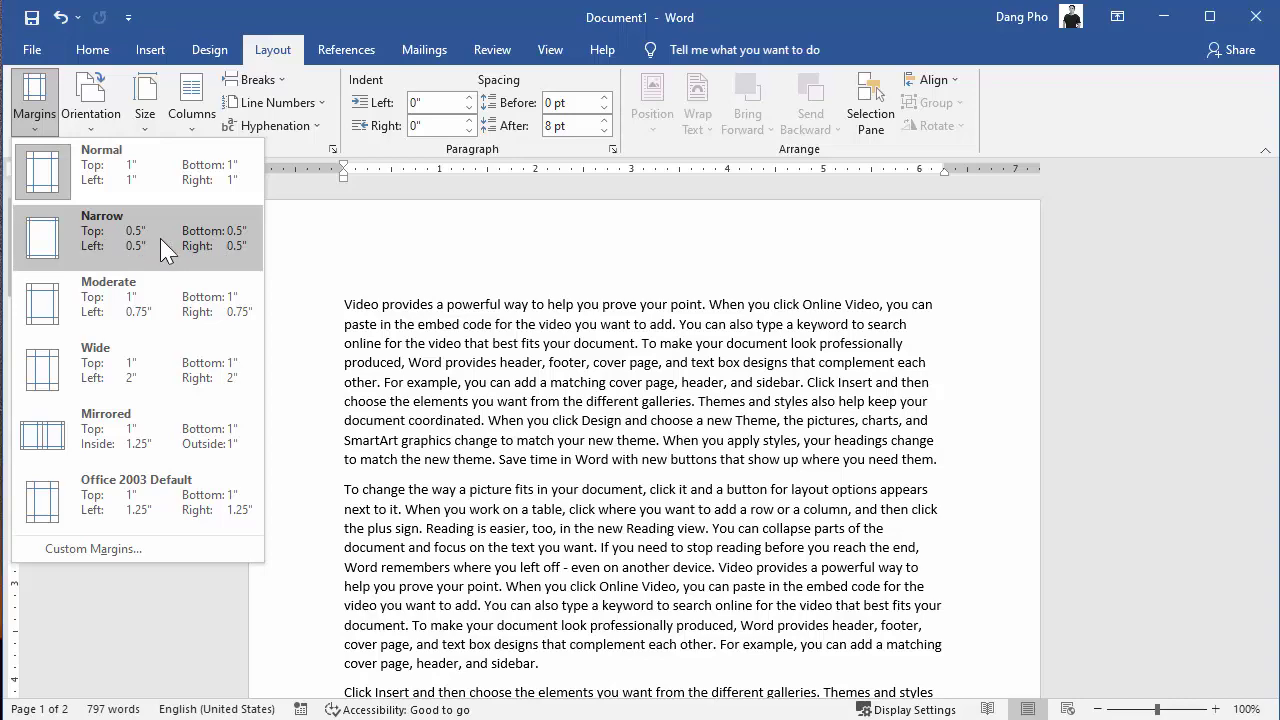
left_click(131, 237)
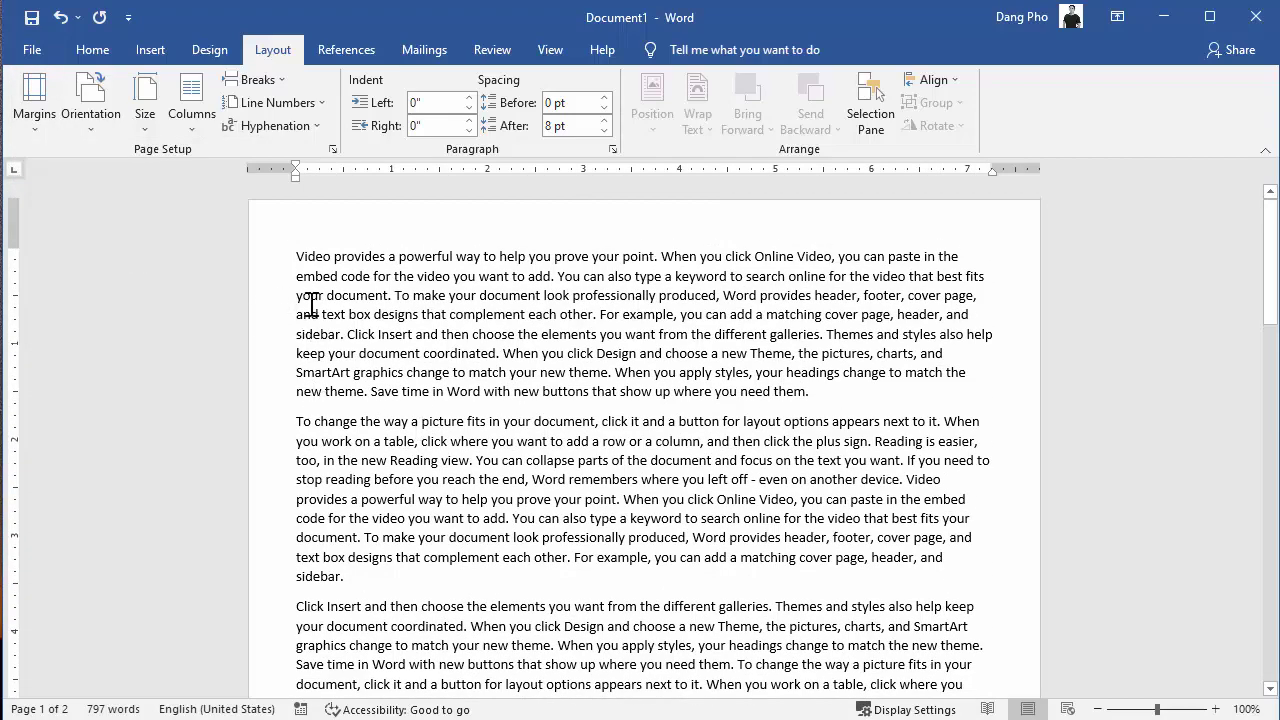
Step: In Custom Margins, change the Left and Right margins to 1"
scroll(697, 352, "down", 3)
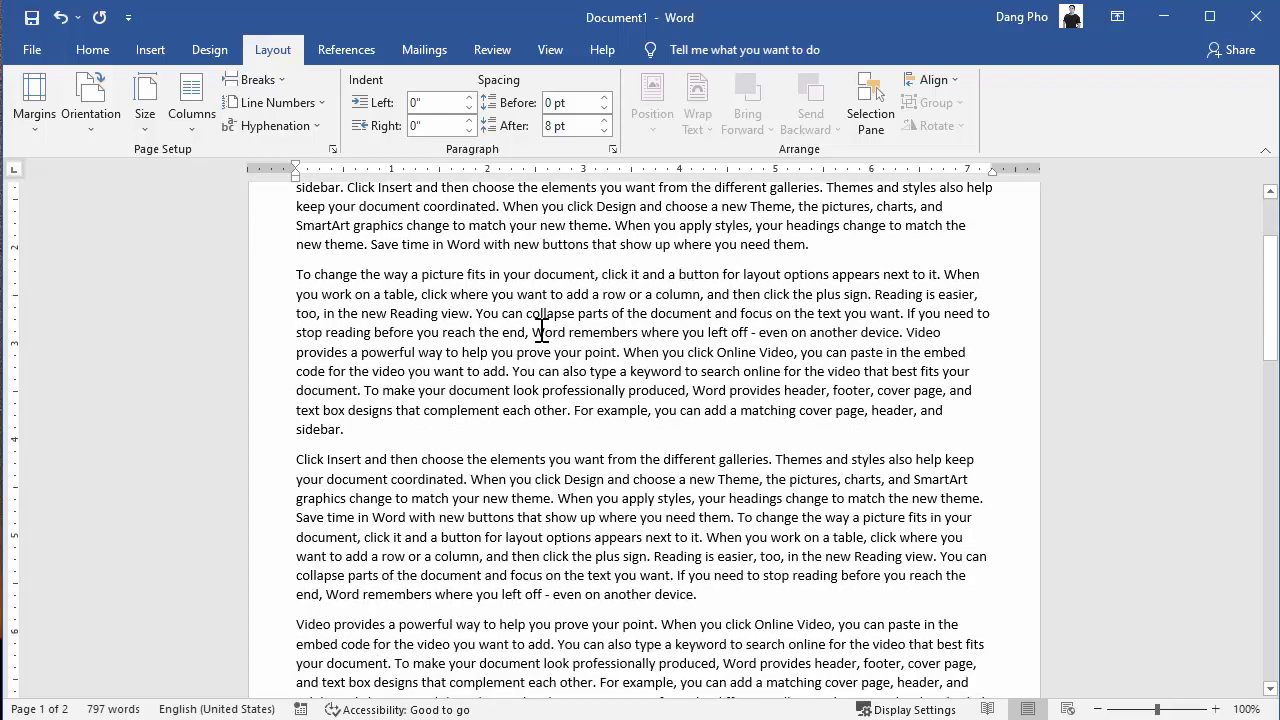
left_click(50, 130)
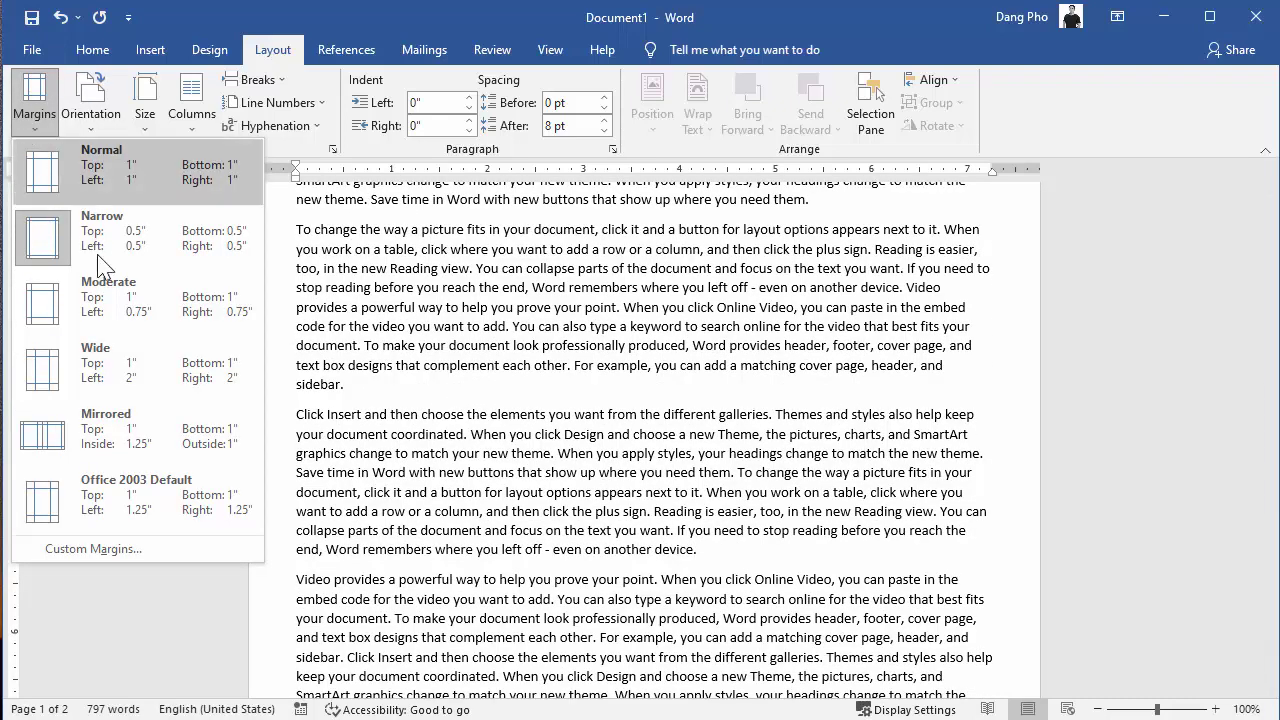
left_click(83, 550)
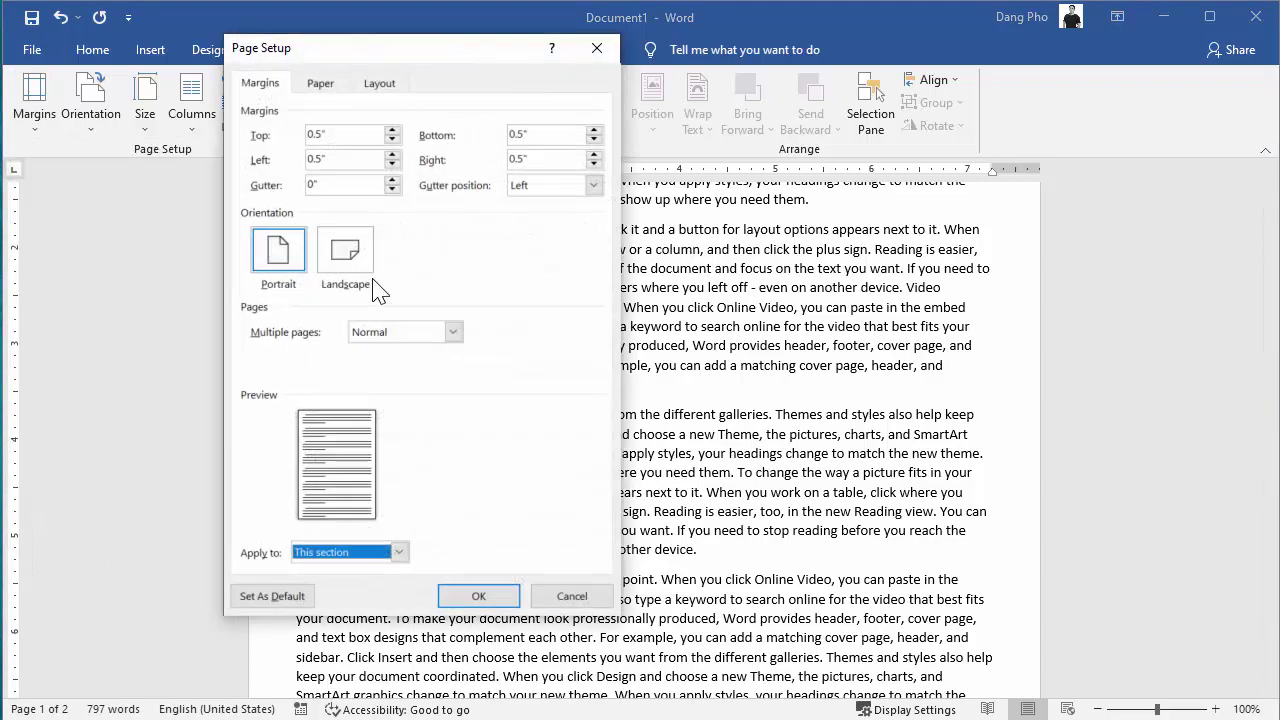
left_click(323, 133)
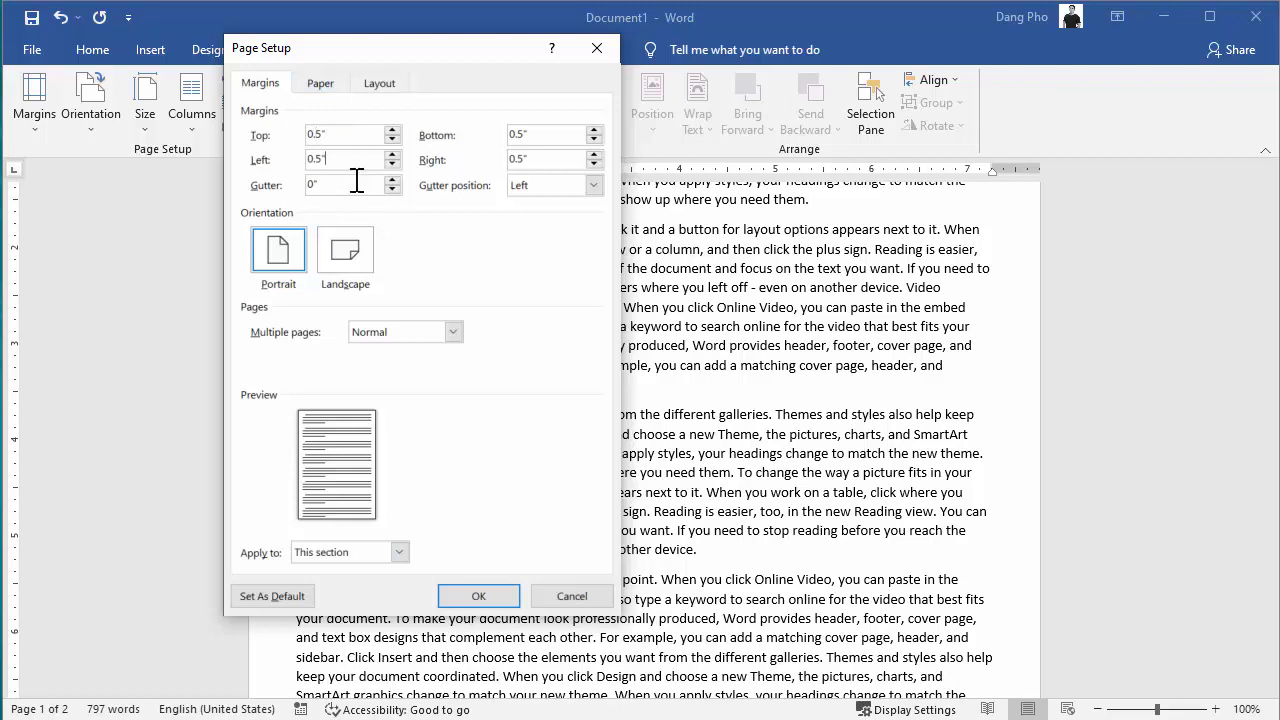
left_click(537, 159)
left_click_drag(527, 160, 503, 160)
left_click(486, 599)
scroll(490, 573, "down", 7)
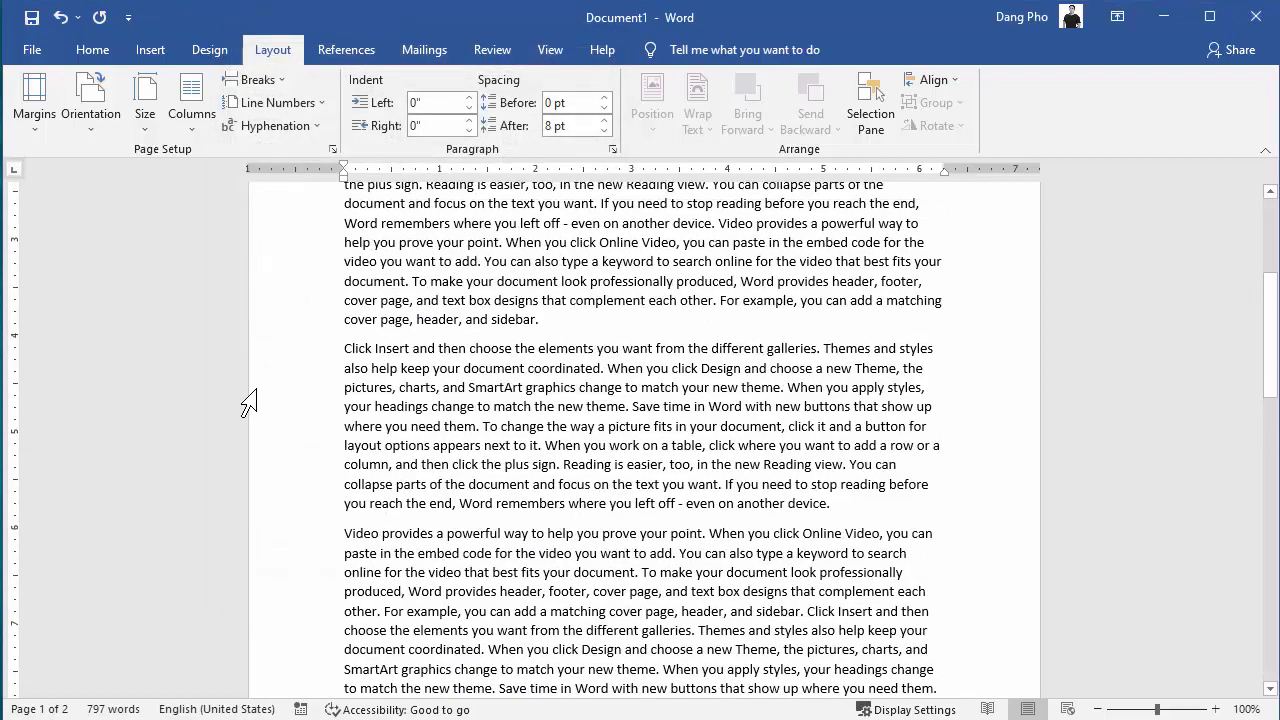
scroll(994, 374, "up", 5)
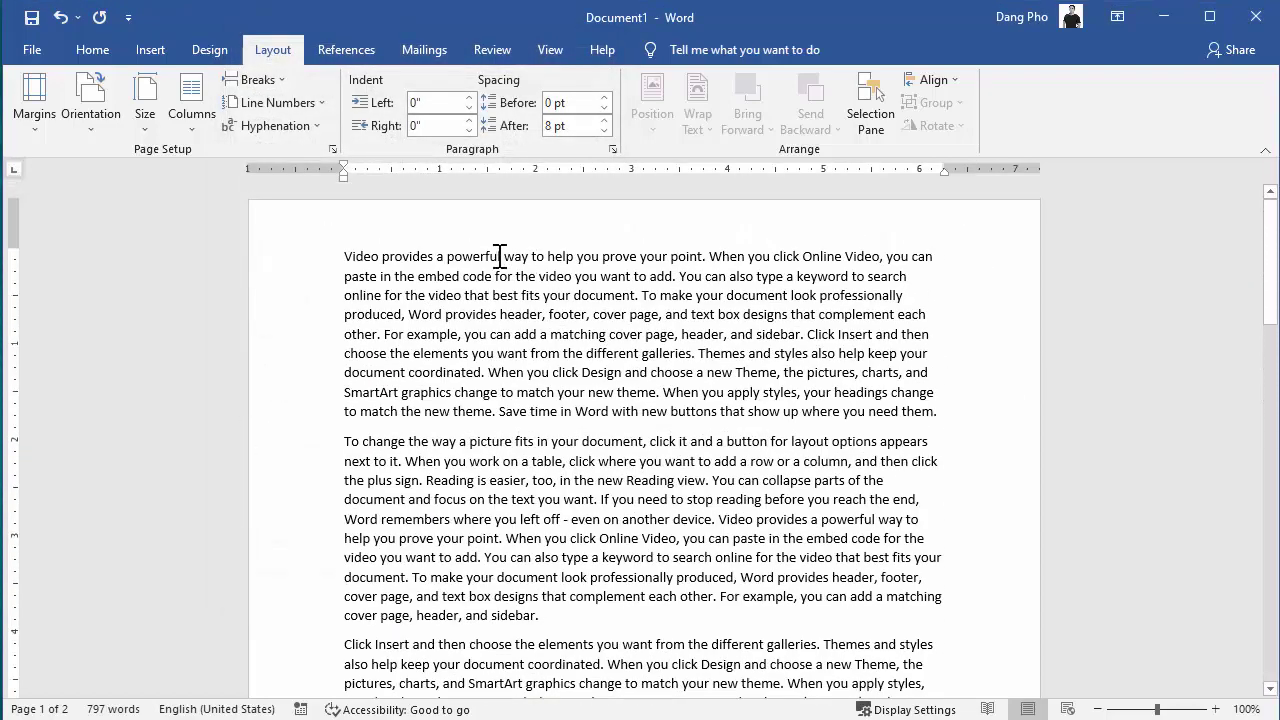
scroll(503, 389, "down", 8)
scroll(510, 407, "down", 7)
scroll(505, 390, "up", 1)
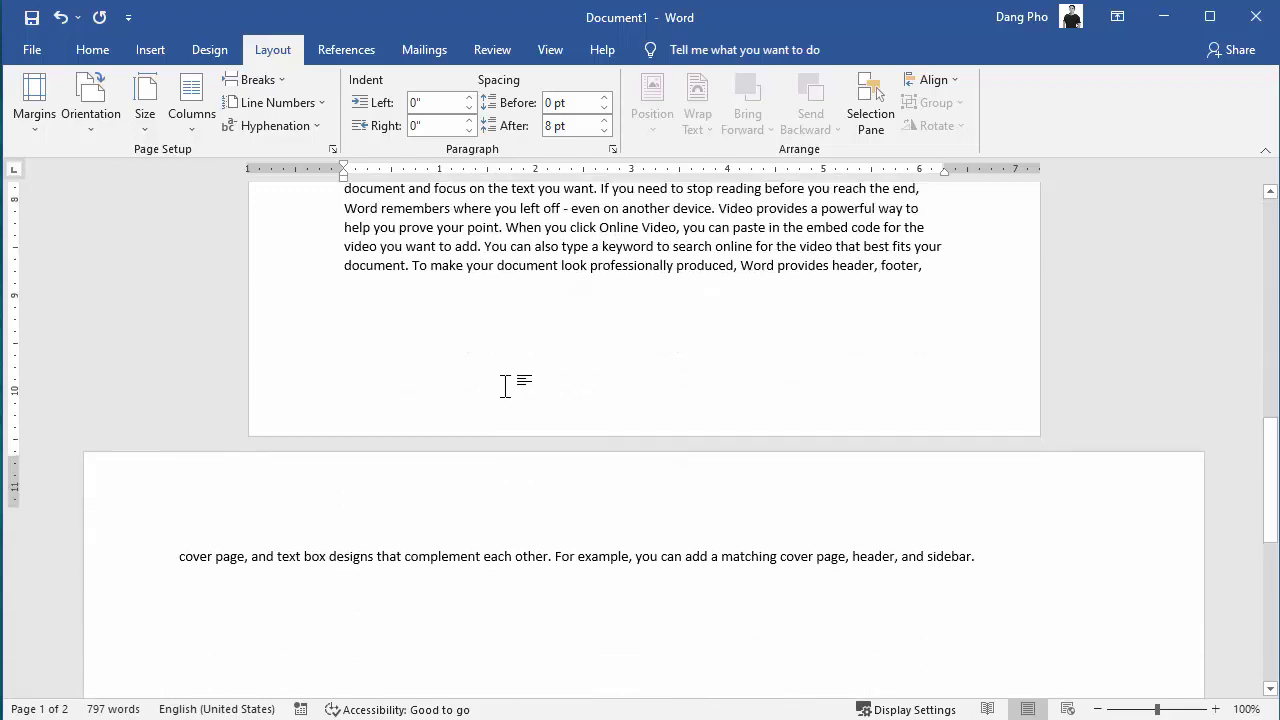
scroll(463, 410, "up", 2)
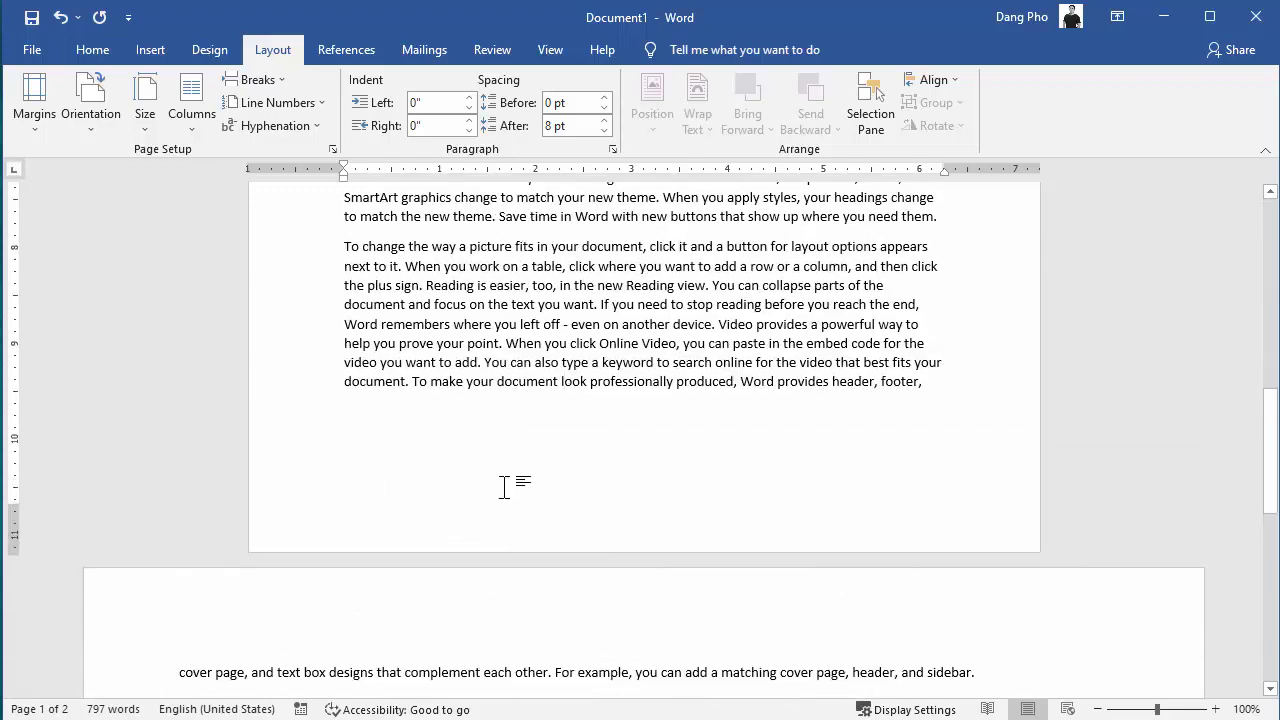
scroll(504, 487, "down", 3)
scroll(506, 486, "up", 4)
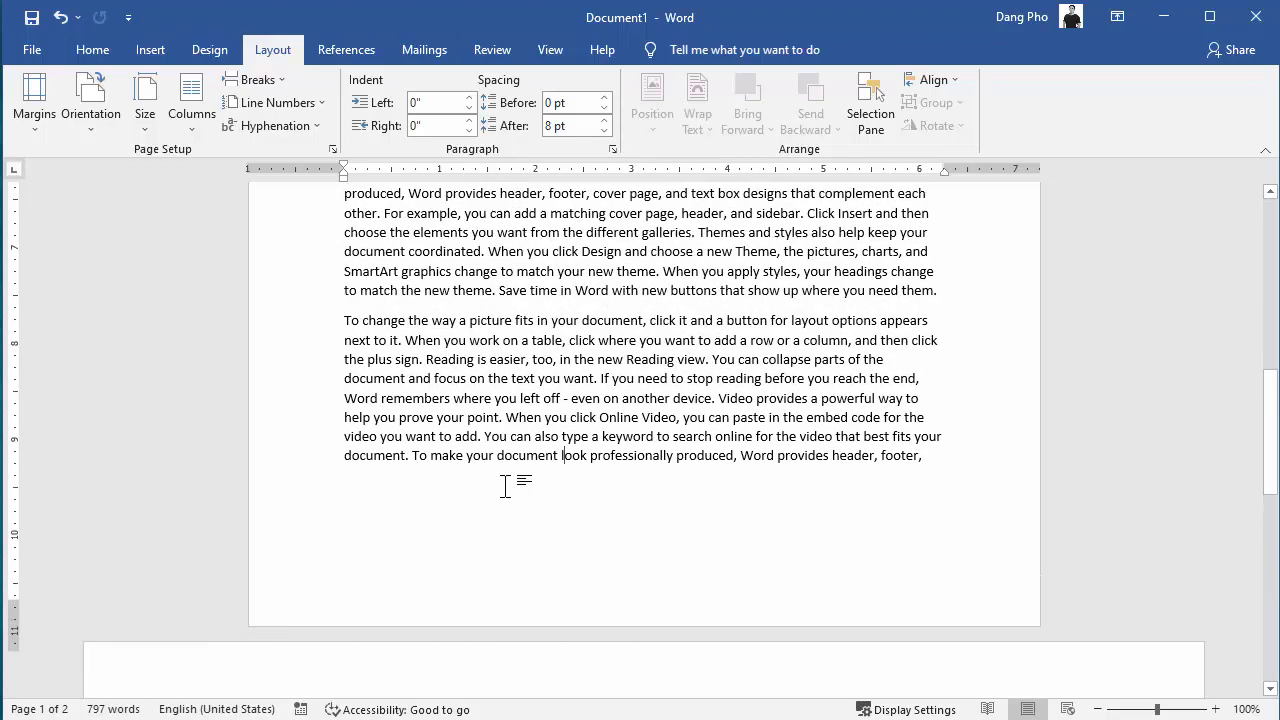
scroll(506, 486, "up", 3)
scroll(512, 486, "up", 3)
scroll(523, 482, "up", 3)
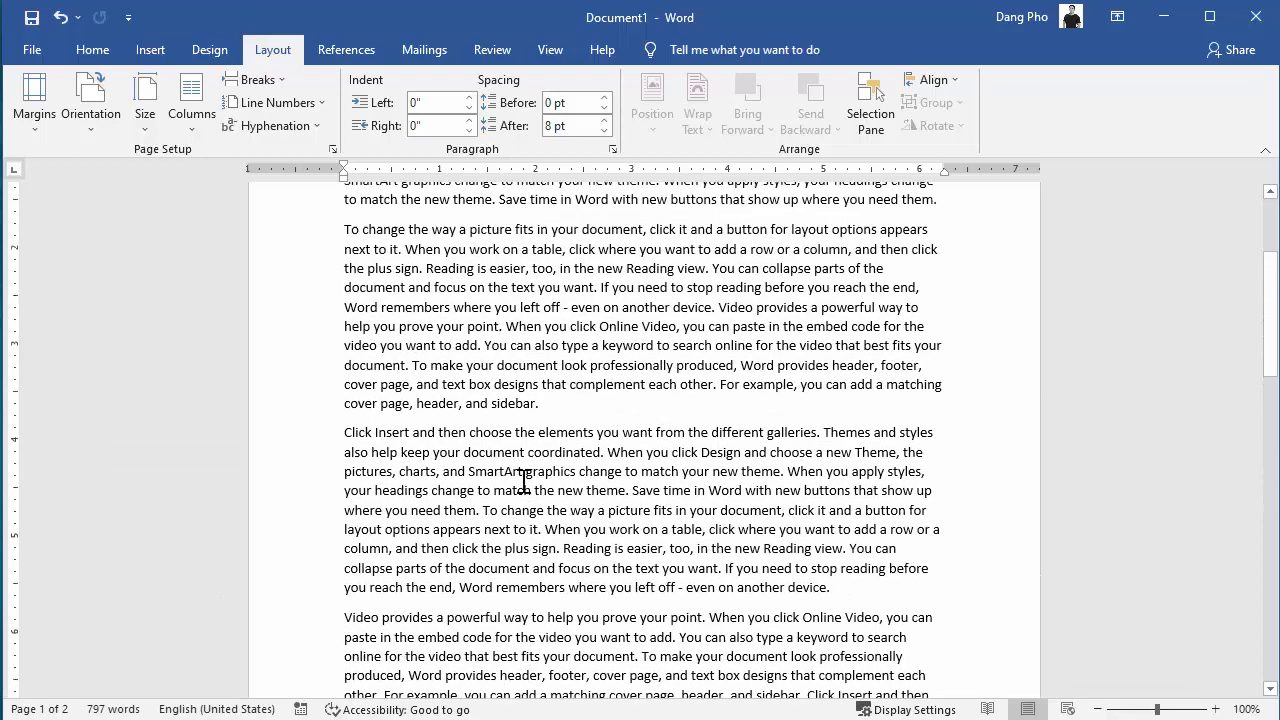
scroll(523, 482, "up", 2)
scroll(523, 482, "up", 3)
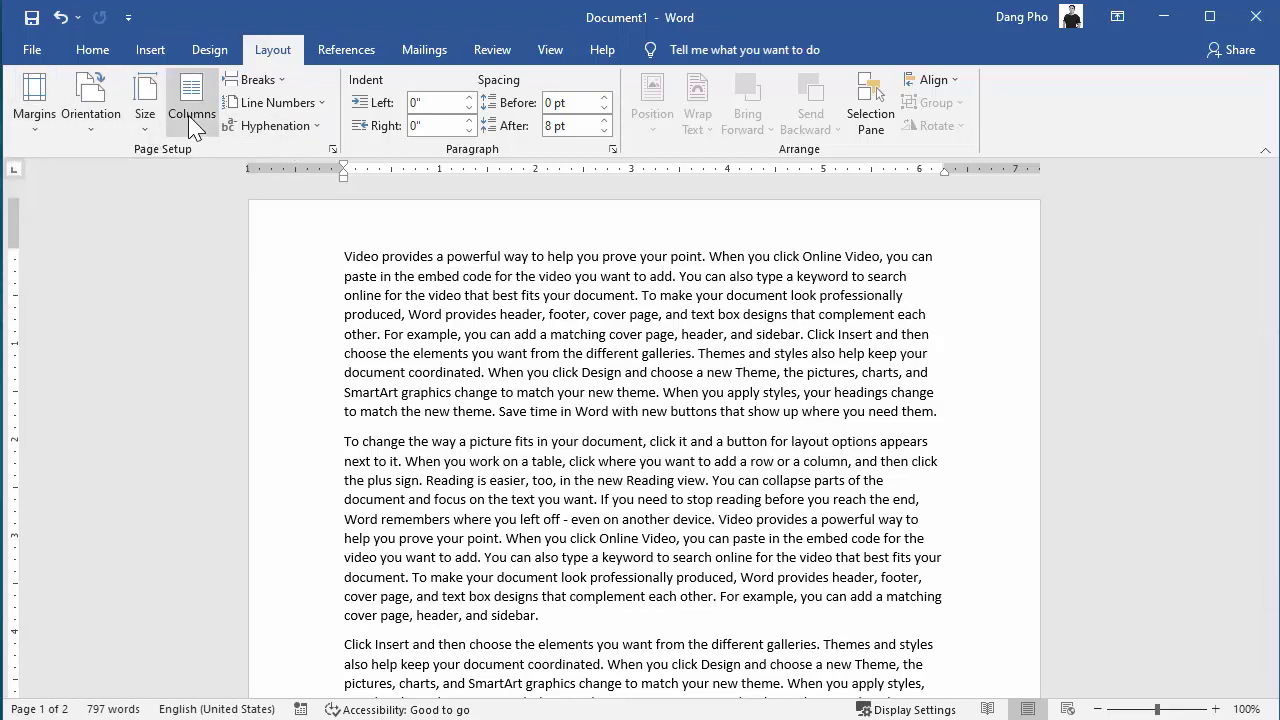
Step: Split the "To change the way a picture fits" paragraph into two columns
left_click(706, 480)
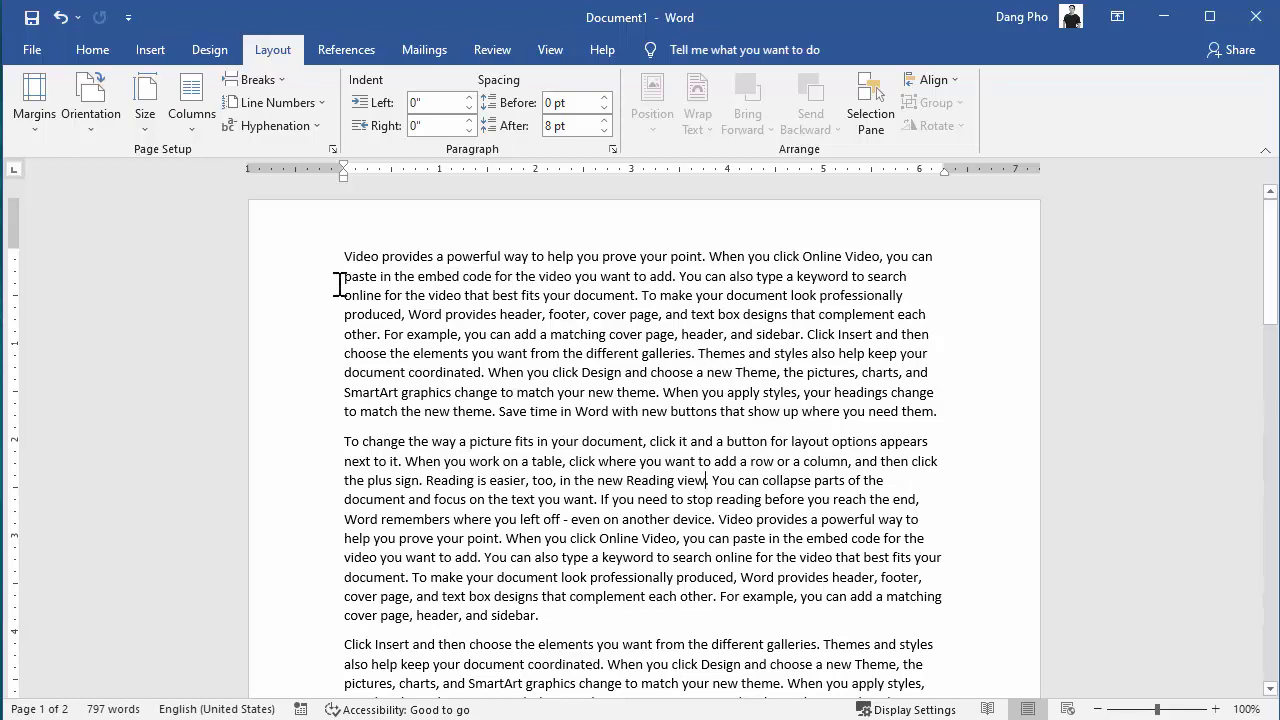
left_click_drag(297, 462, 247, 618)
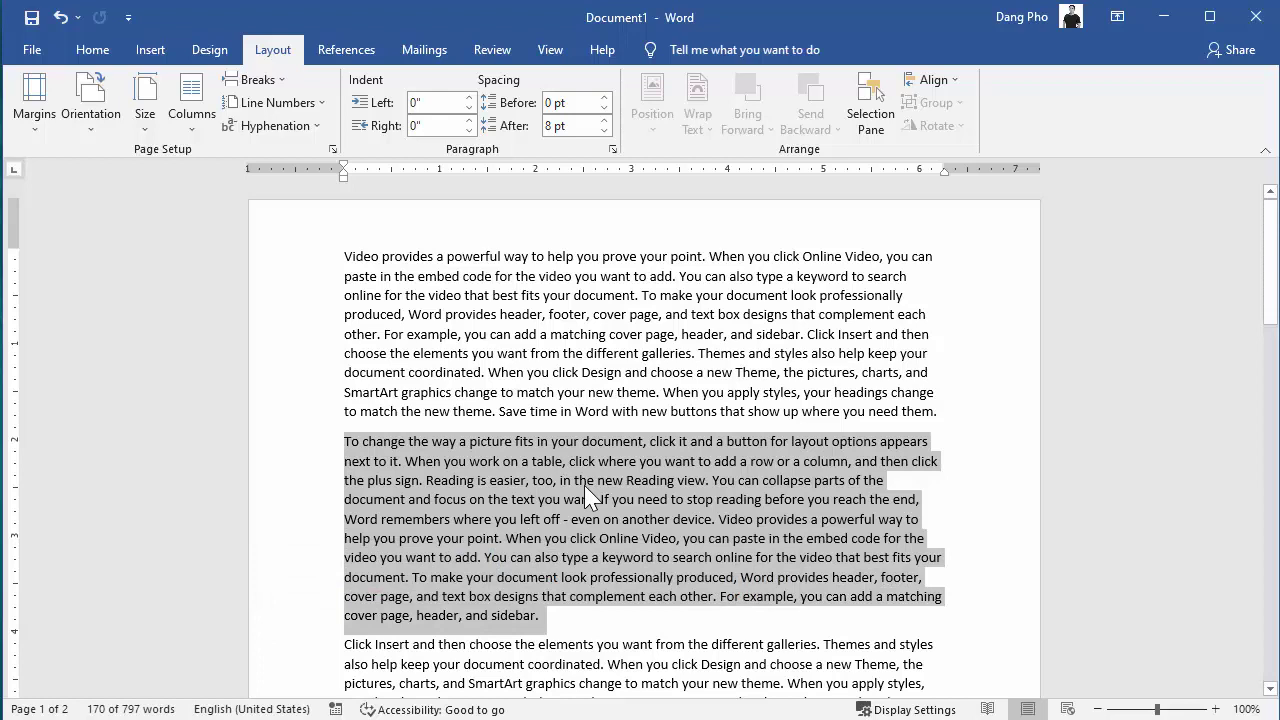
left_click(196, 132)
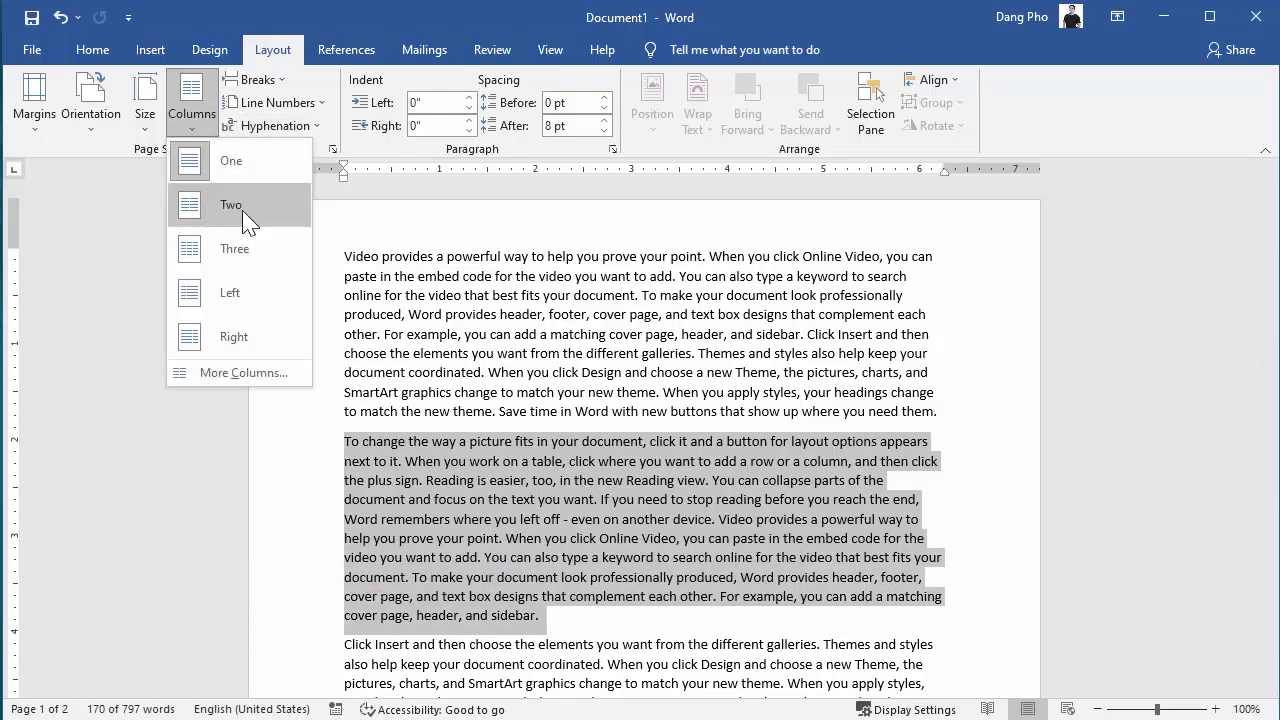
left_click(214, 215)
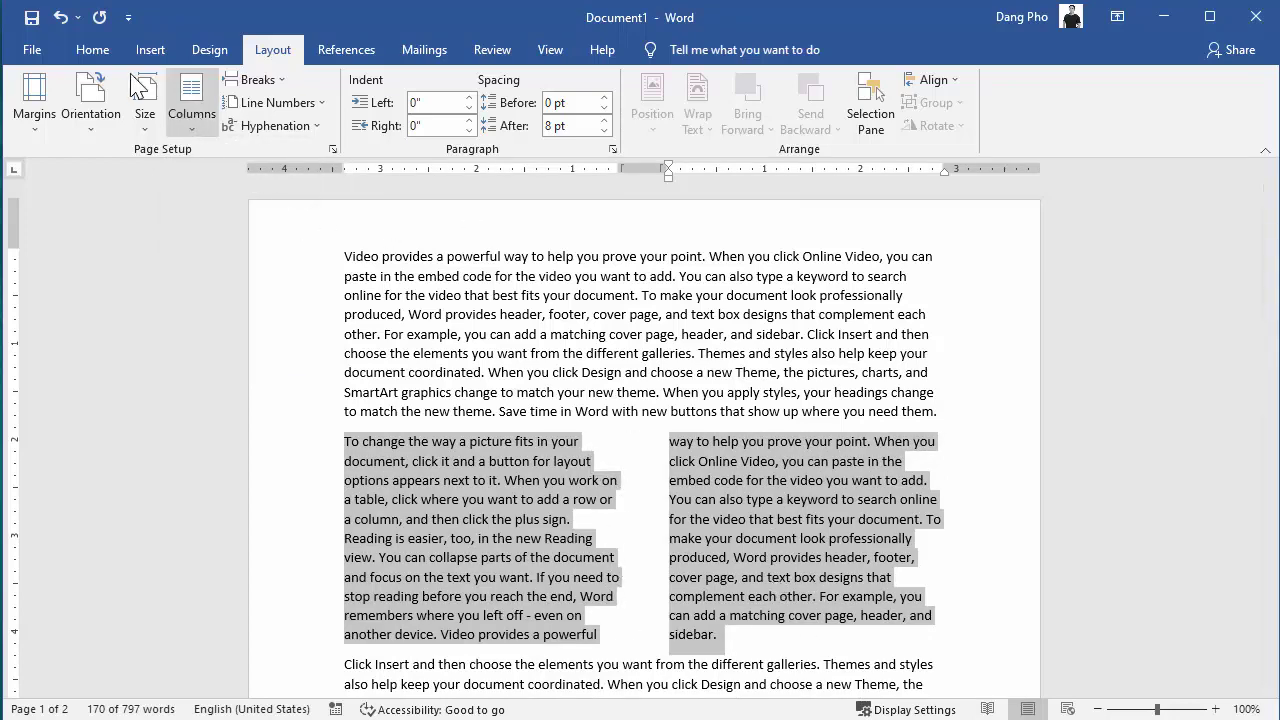
Step: Justify the two-column text
left_click(100, 55)
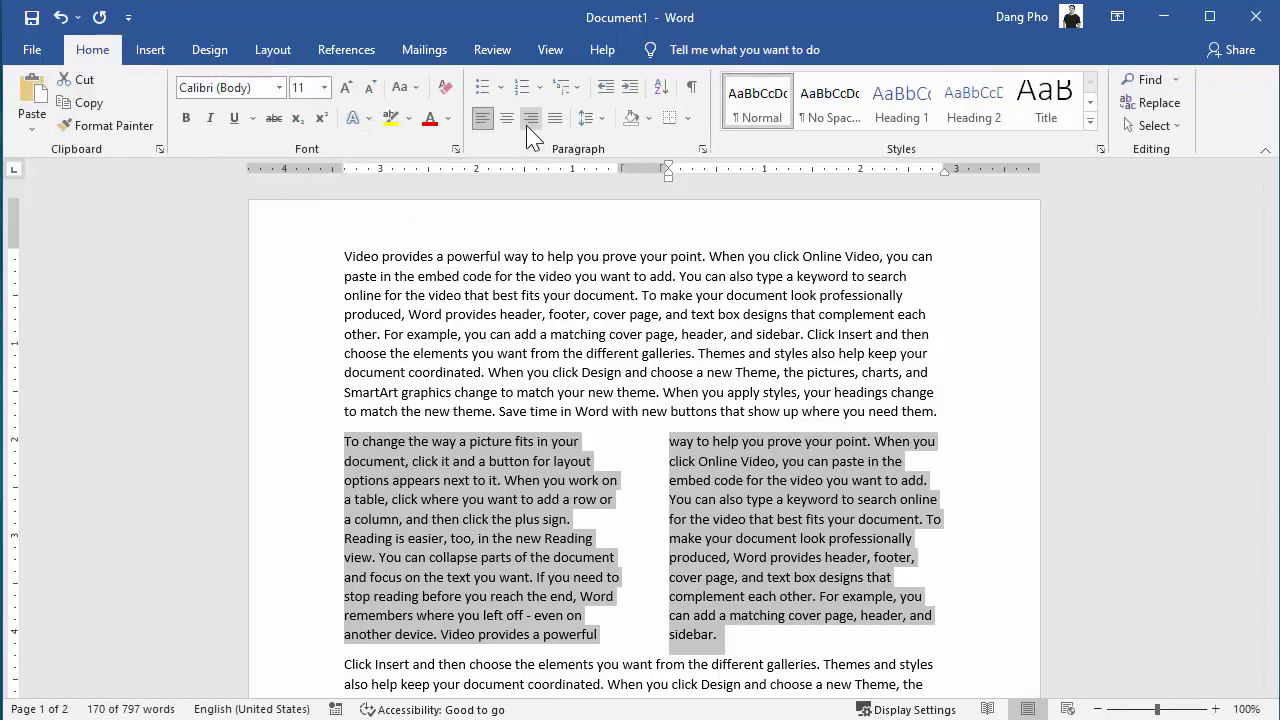
left_click(508, 120)
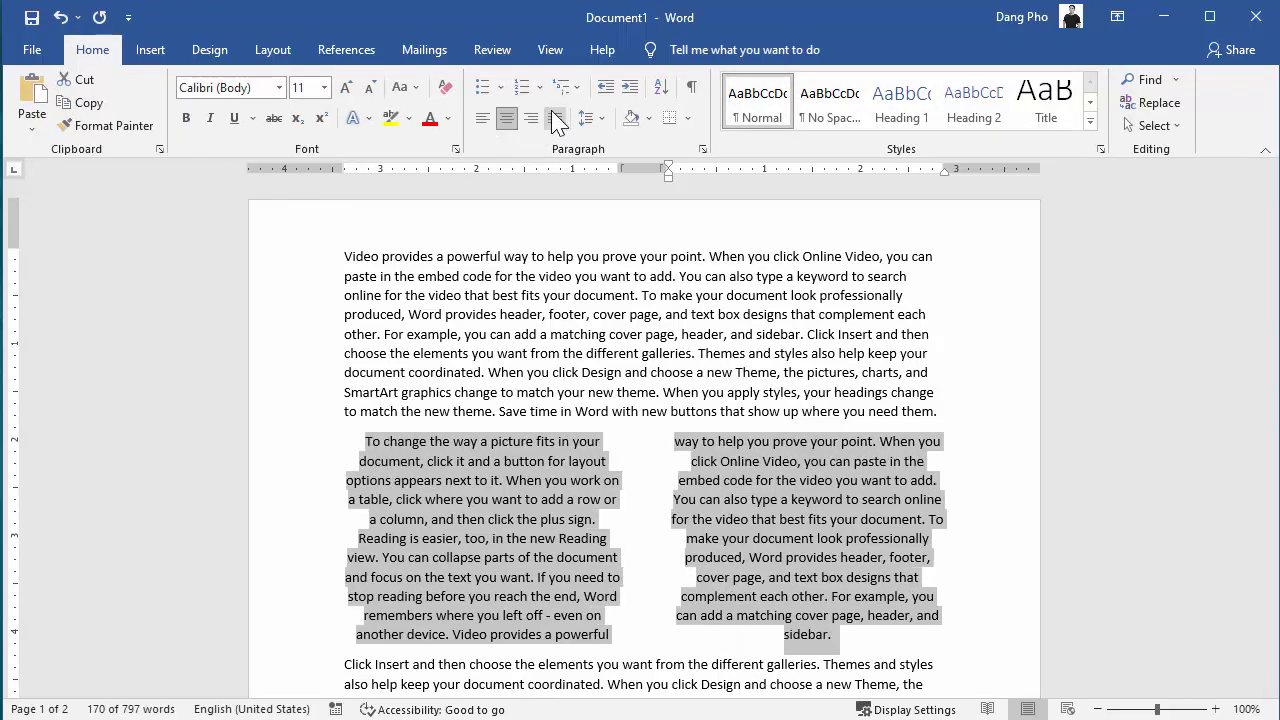
left_click(555, 120)
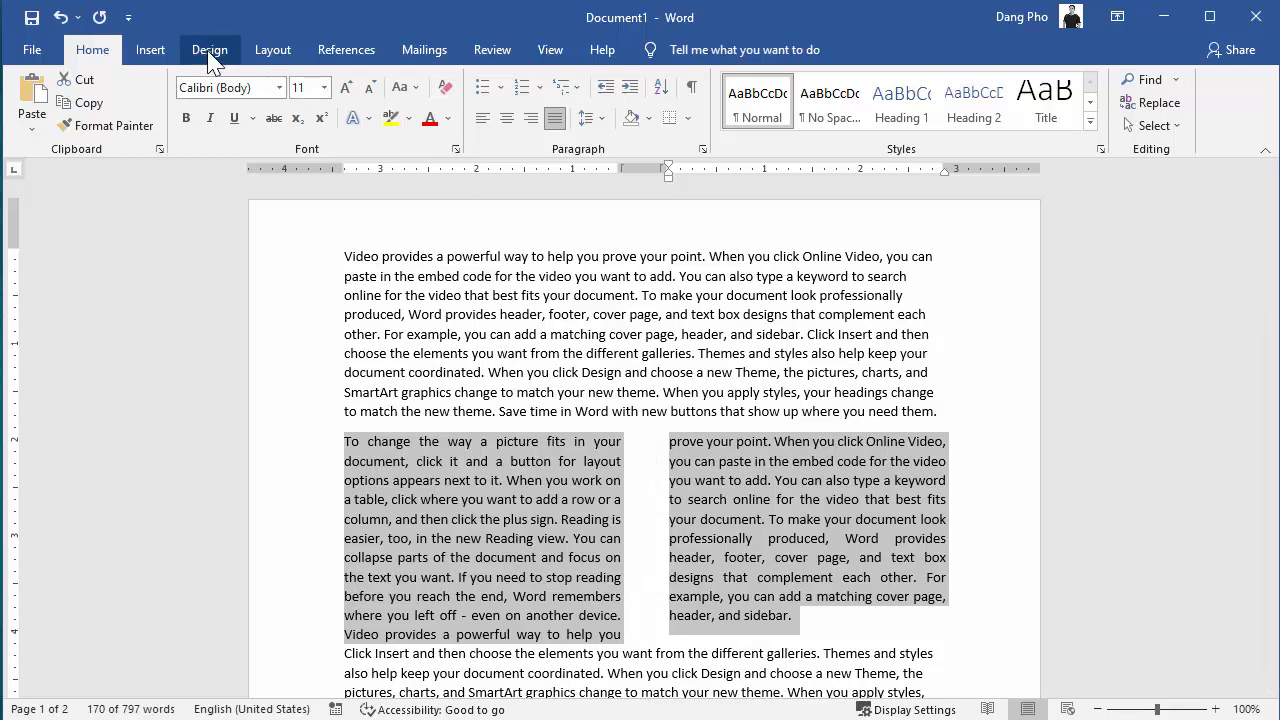
Step: Enable Line between in the More Columns settings and apply it to the passage
left_click(270, 52)
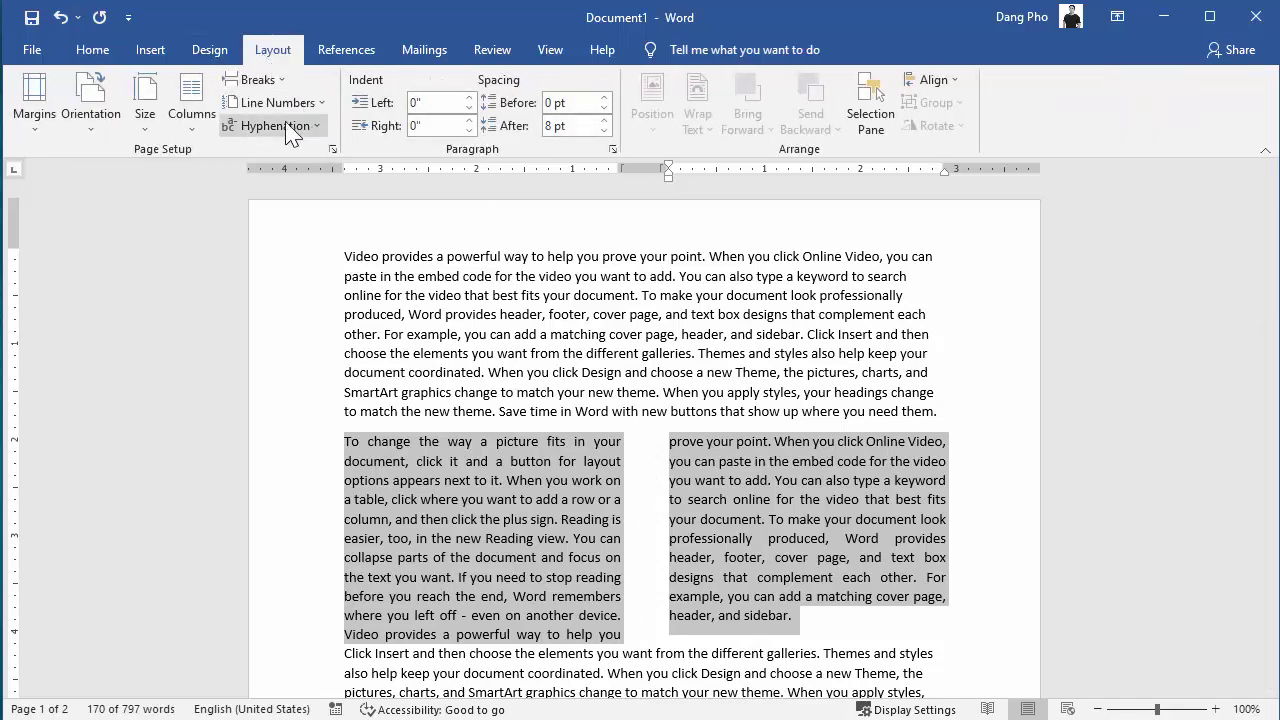
left_click(191, 100)
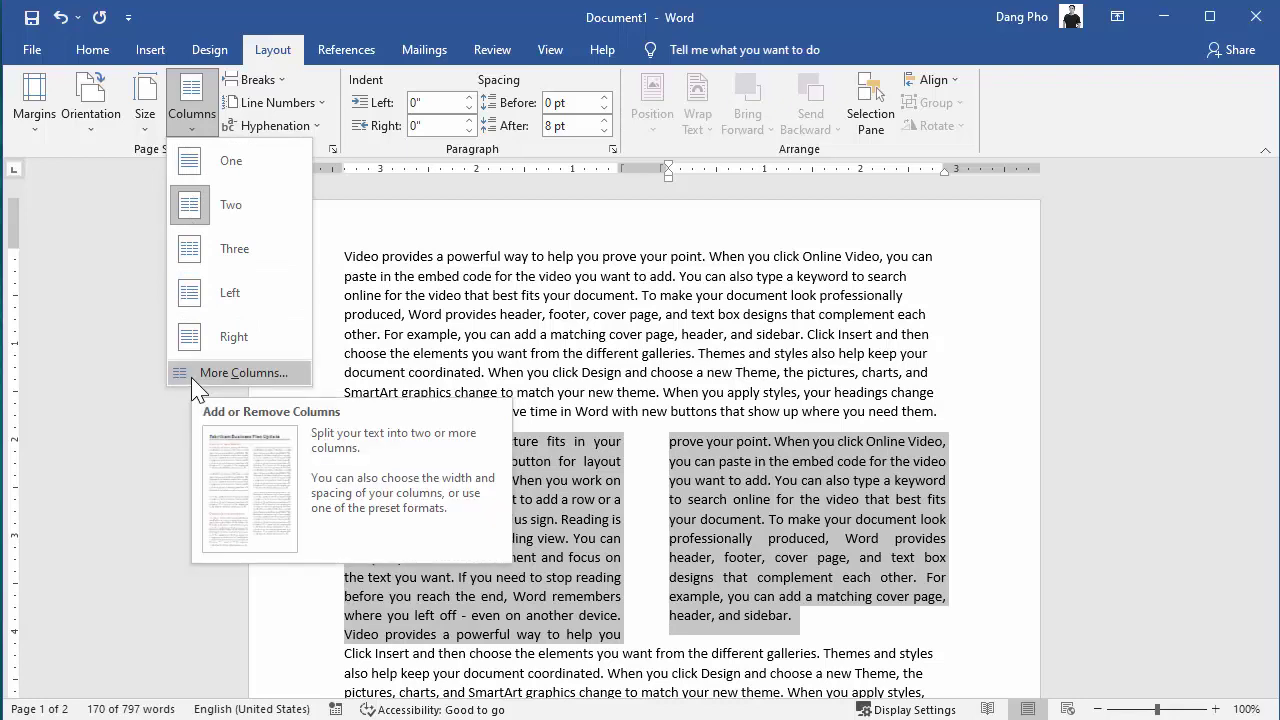
left_click(191, 377)
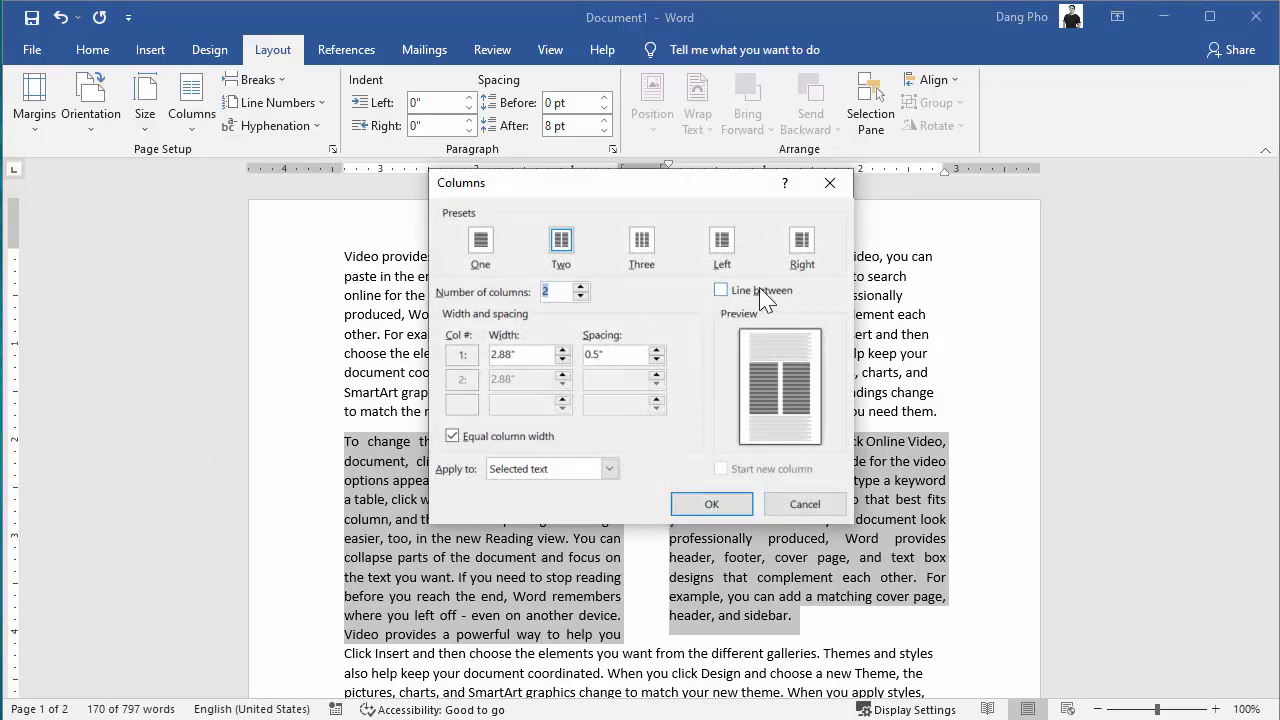
left_click(722, 291)
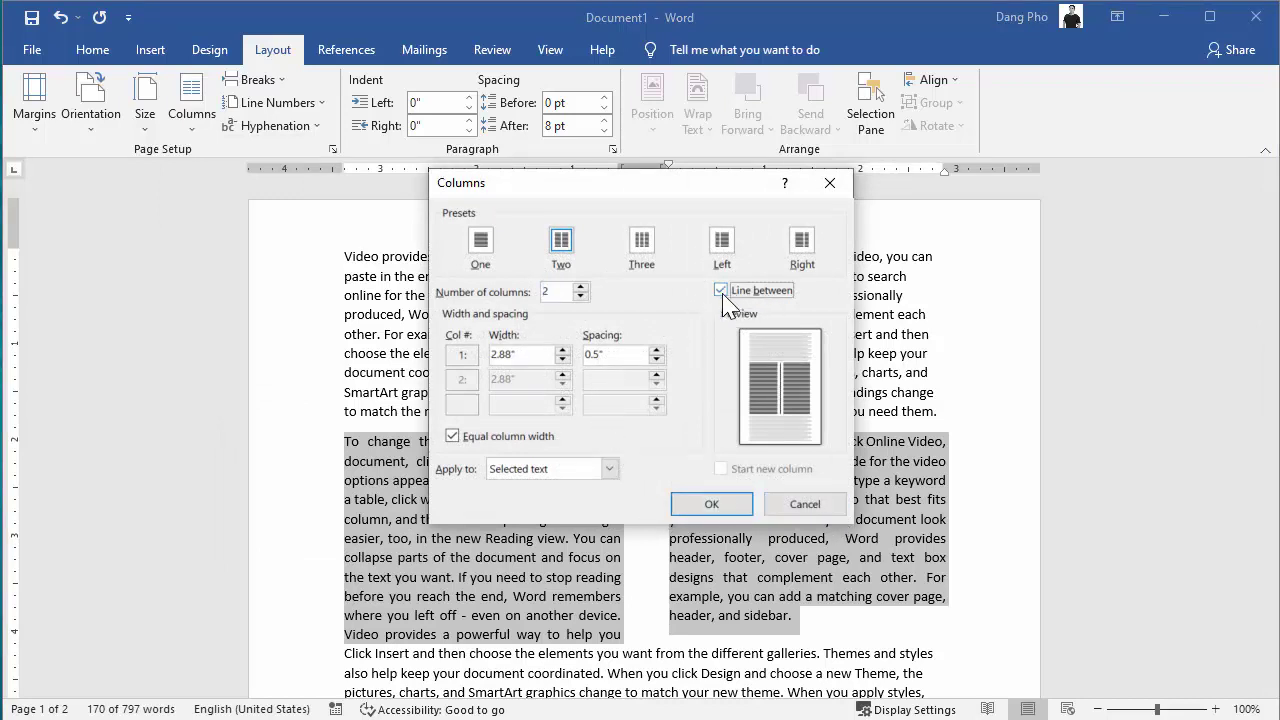
double_click(494, 356)
mouse_move(708, 199)
left_mouse_down()
mouse_move(477, 257)
mouse_move(451, 277)
left_mouse_up()
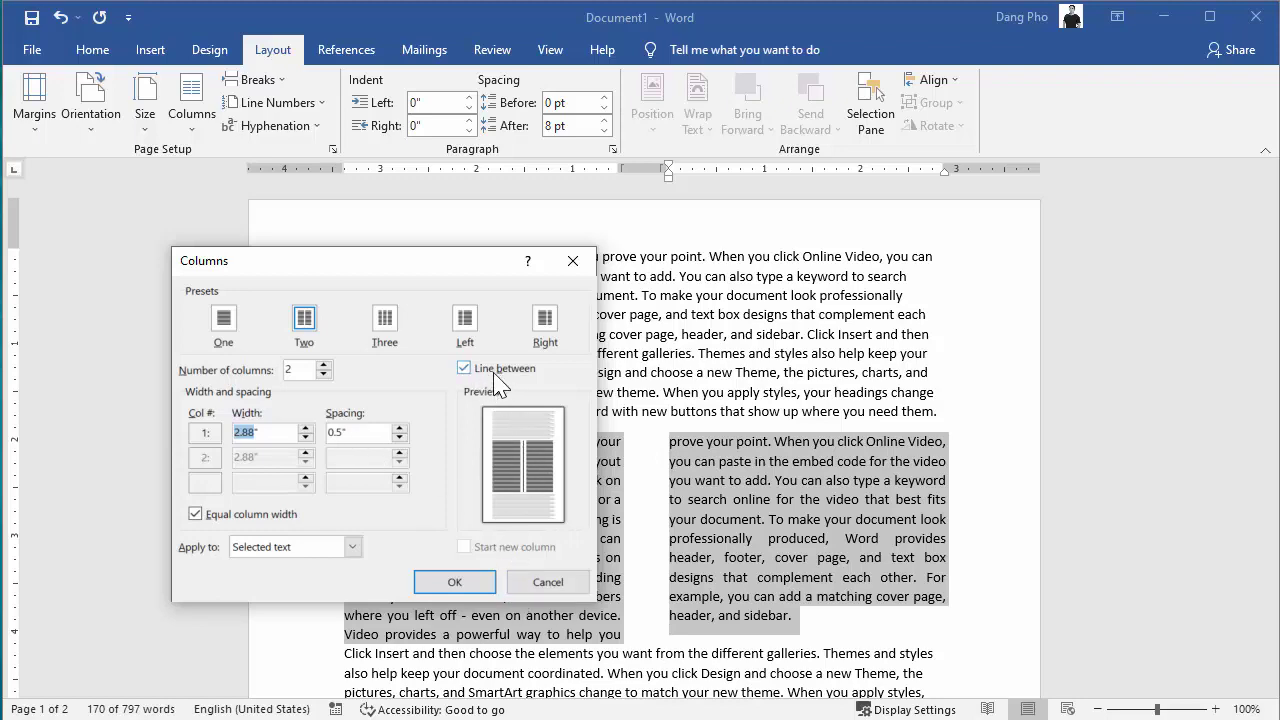
left_click(456, 583)
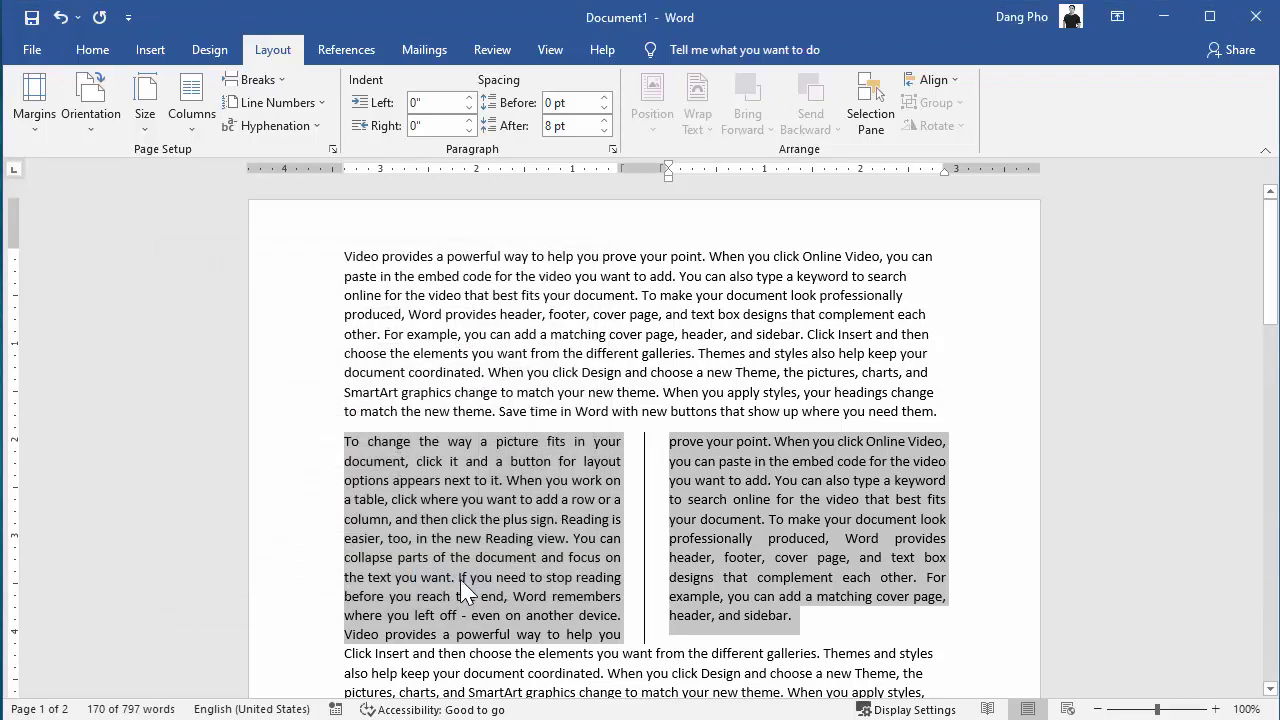
left_click(850, 530)
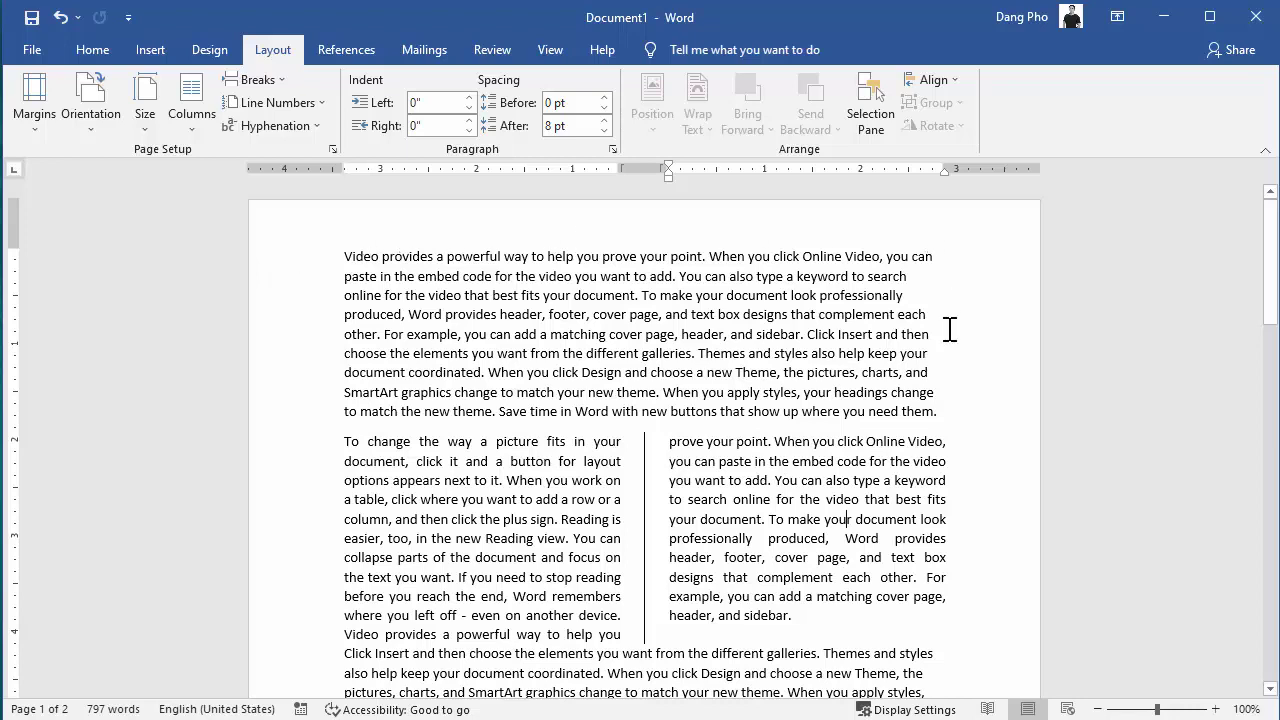
scroll(981, 629, "down", 1)
scroll(981, 629, "down", 3)
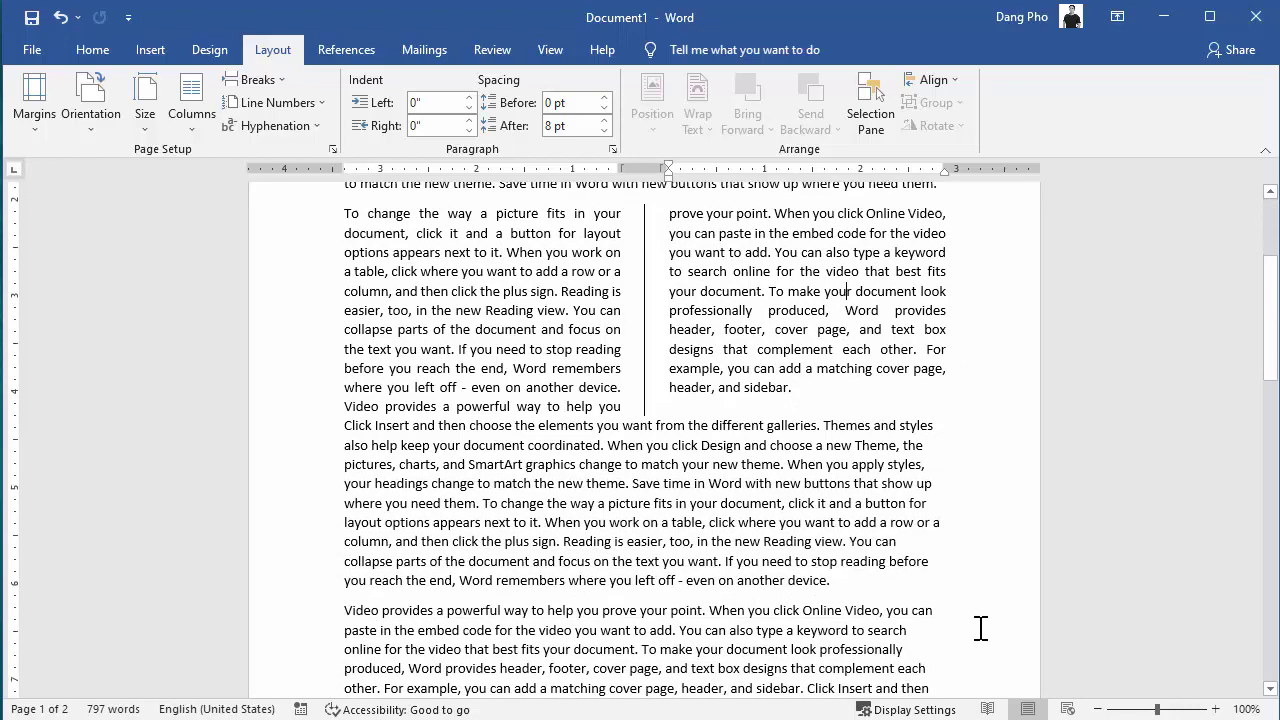
scroll(979, 627, "down", 2)
scroll(981, 613, "up", 4)
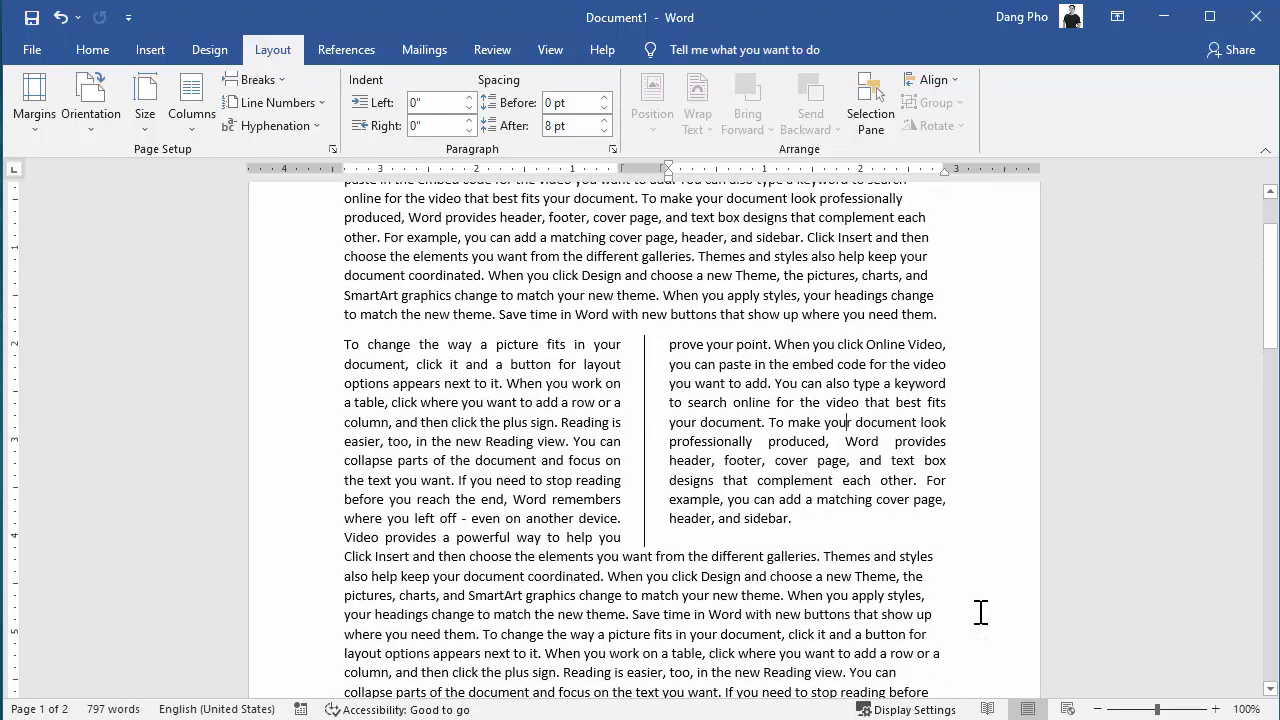
scroll(981, 610, "up", 2)
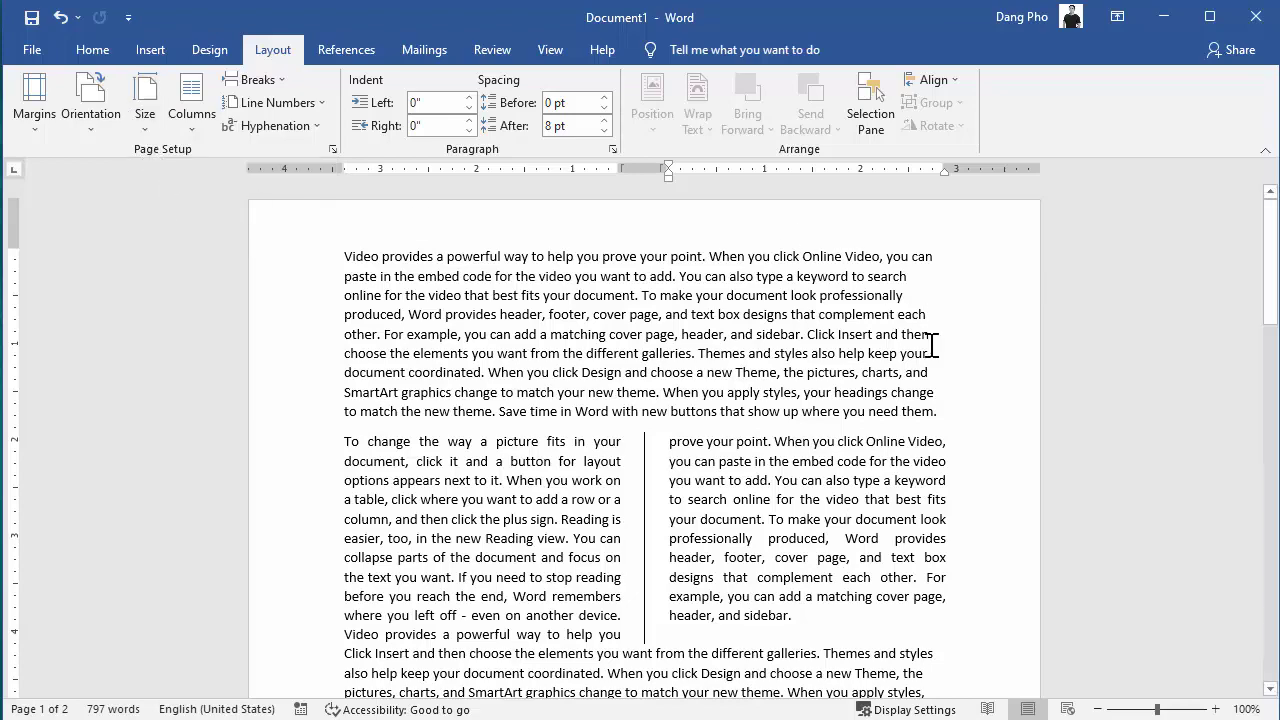
scroll(932, 350, "down", 3)
scroll(930, 356, "down", 5)
scroll(926, 363, "down", 5)
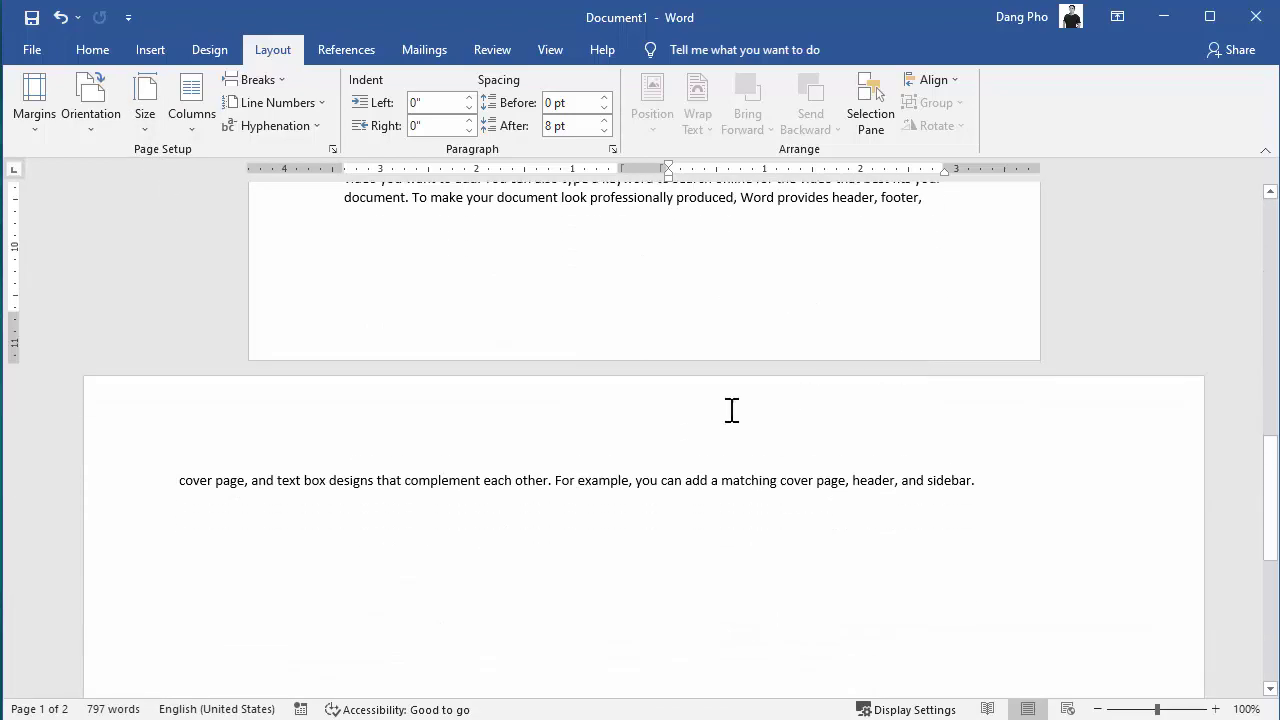
left_click(203, 481)
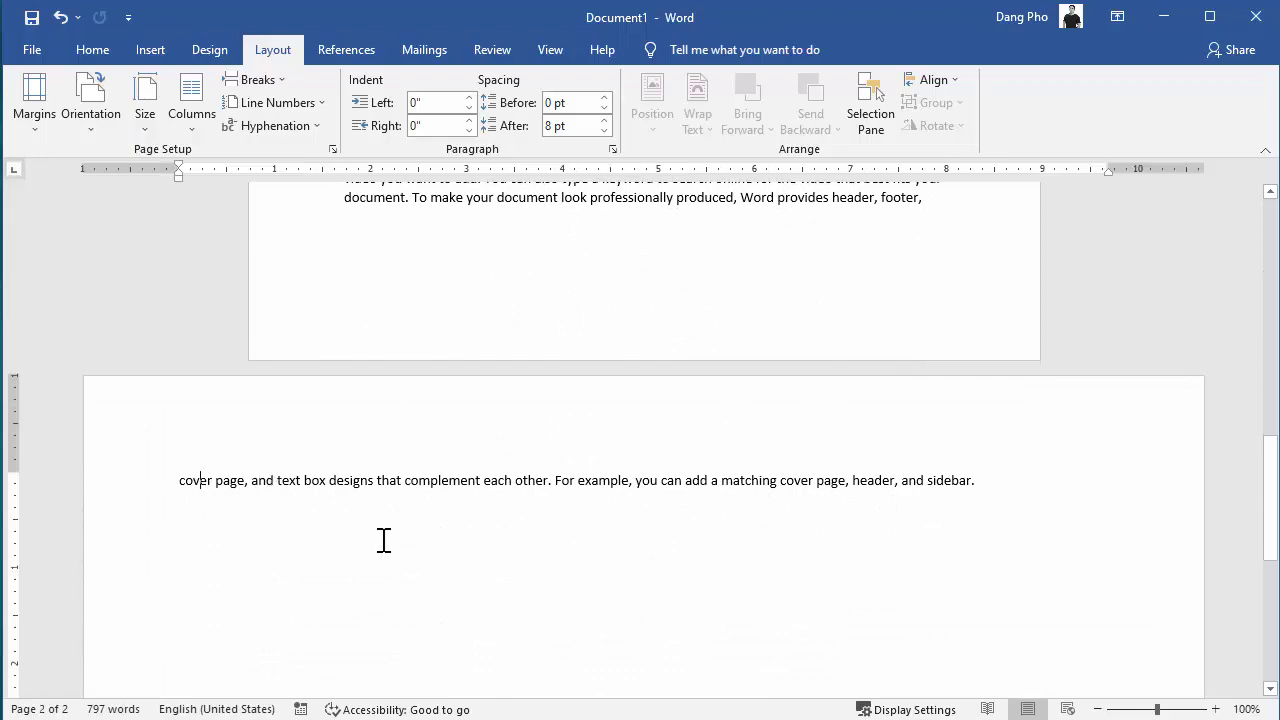
scroll(385, 541, "up", 5)
scroll(380, 542, "up", 3)
scroll(383, 540, "down", 5)
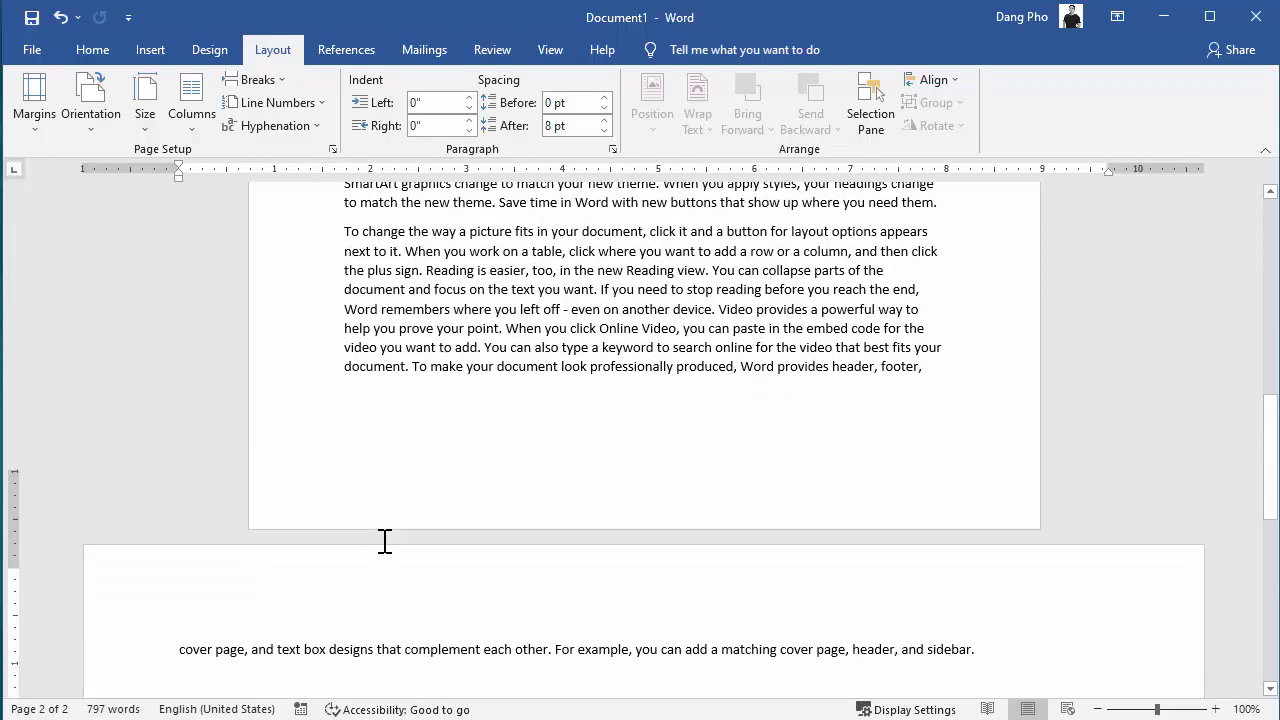
scroll(386, 541, "down", 5)
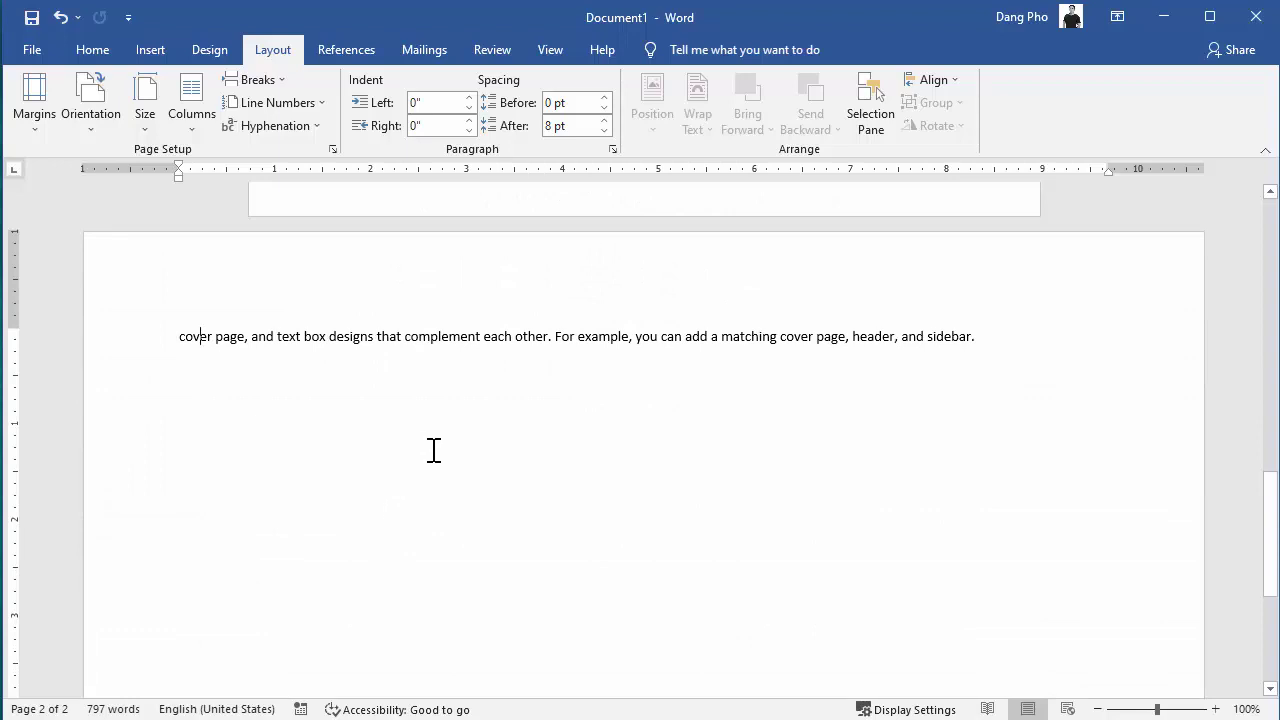
scroll(435, 448, "down", 2)
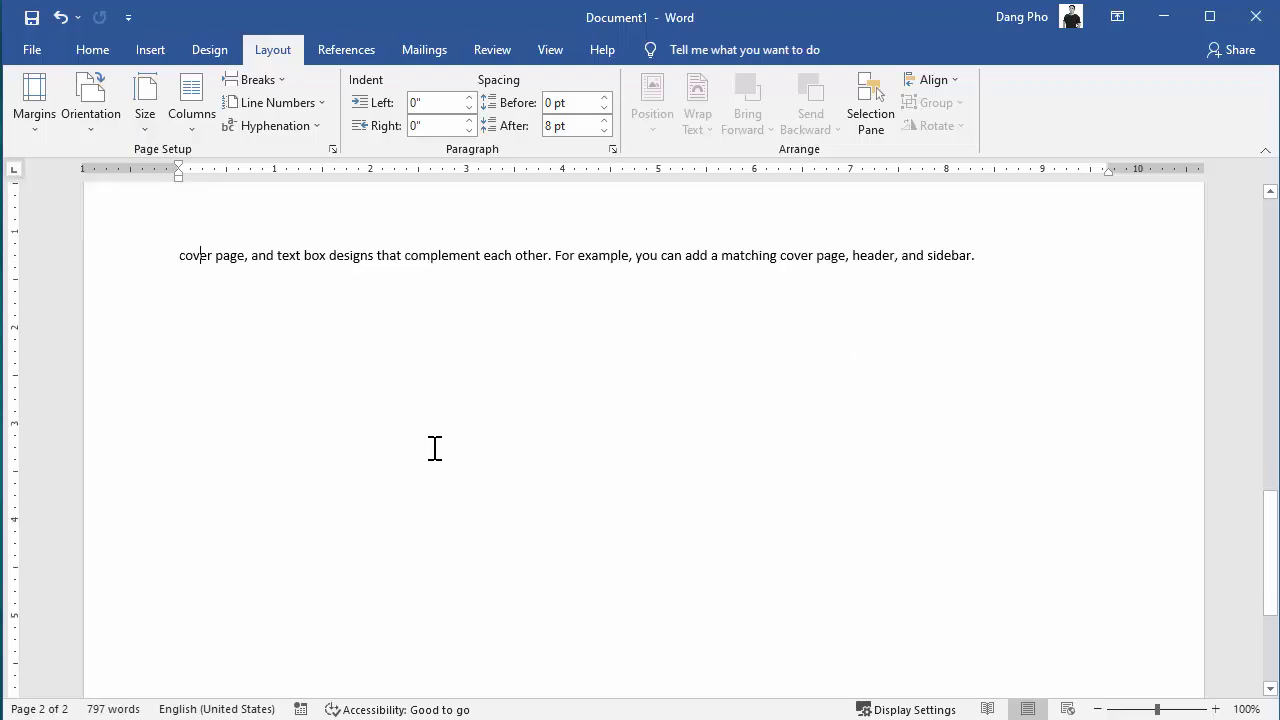
scroll(435, 448, "down", 2)
scroll(435, 448, "up", 6)
scroll(434, 452, "up", 5)
scroll(434, 452, "up", 3)
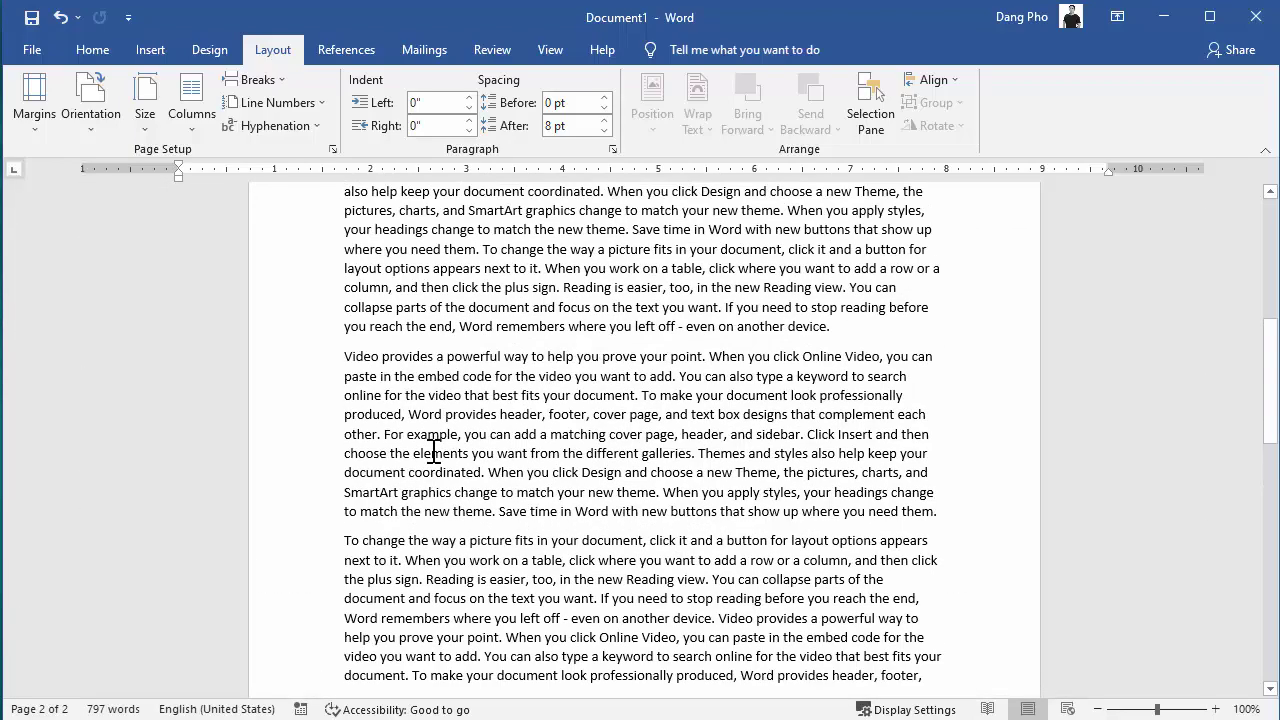
scroll(421, 440, "up", 2)
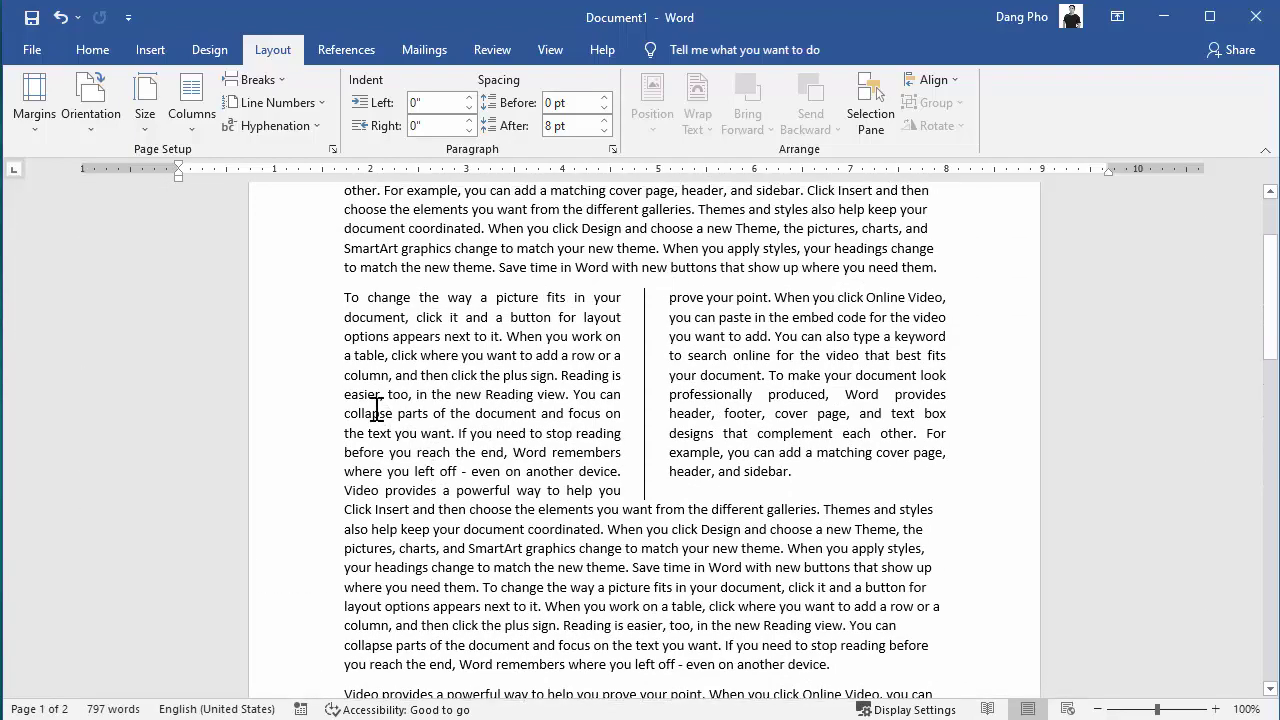
scroll(432, 395, "up", 3)
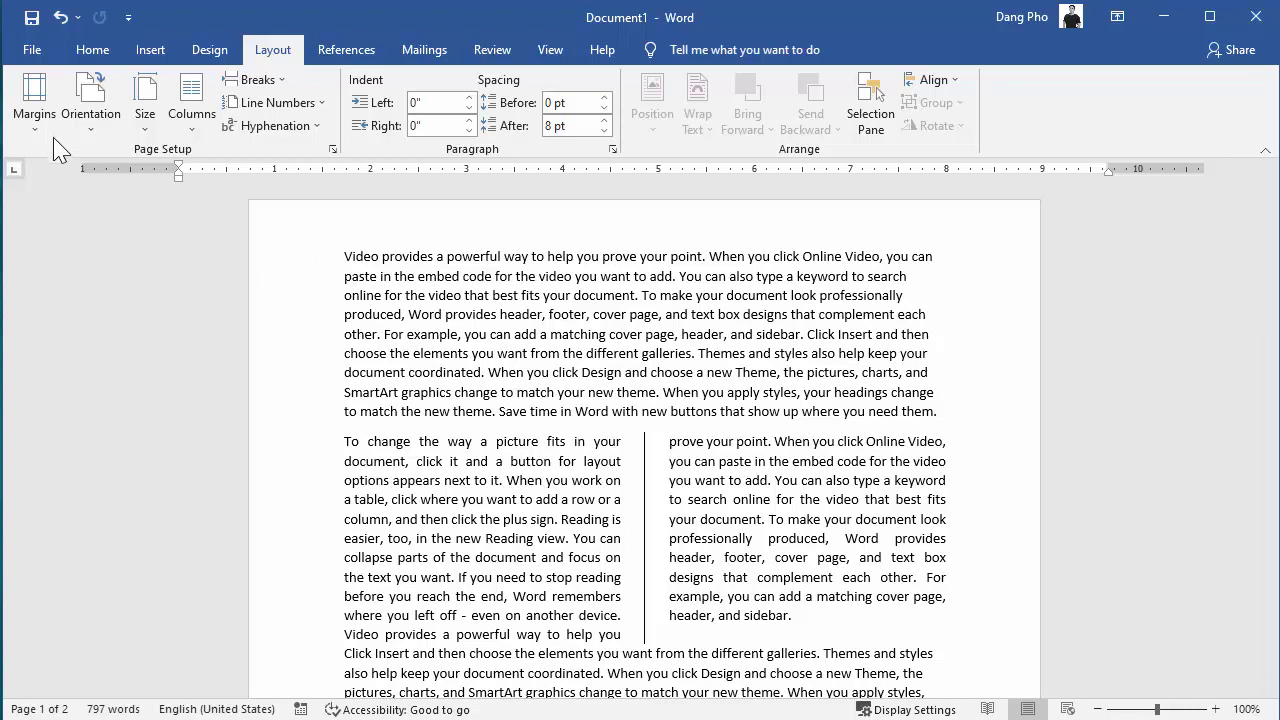
left_click(34, 100)
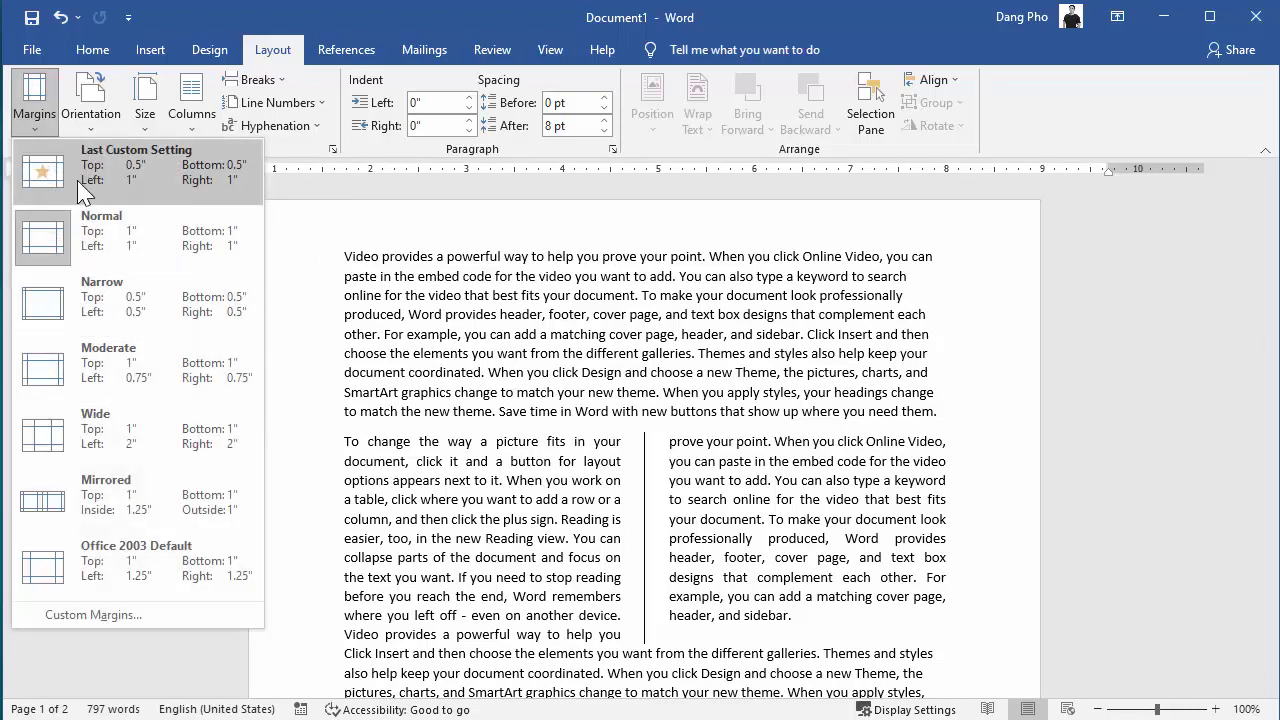
left_click(72, 246)
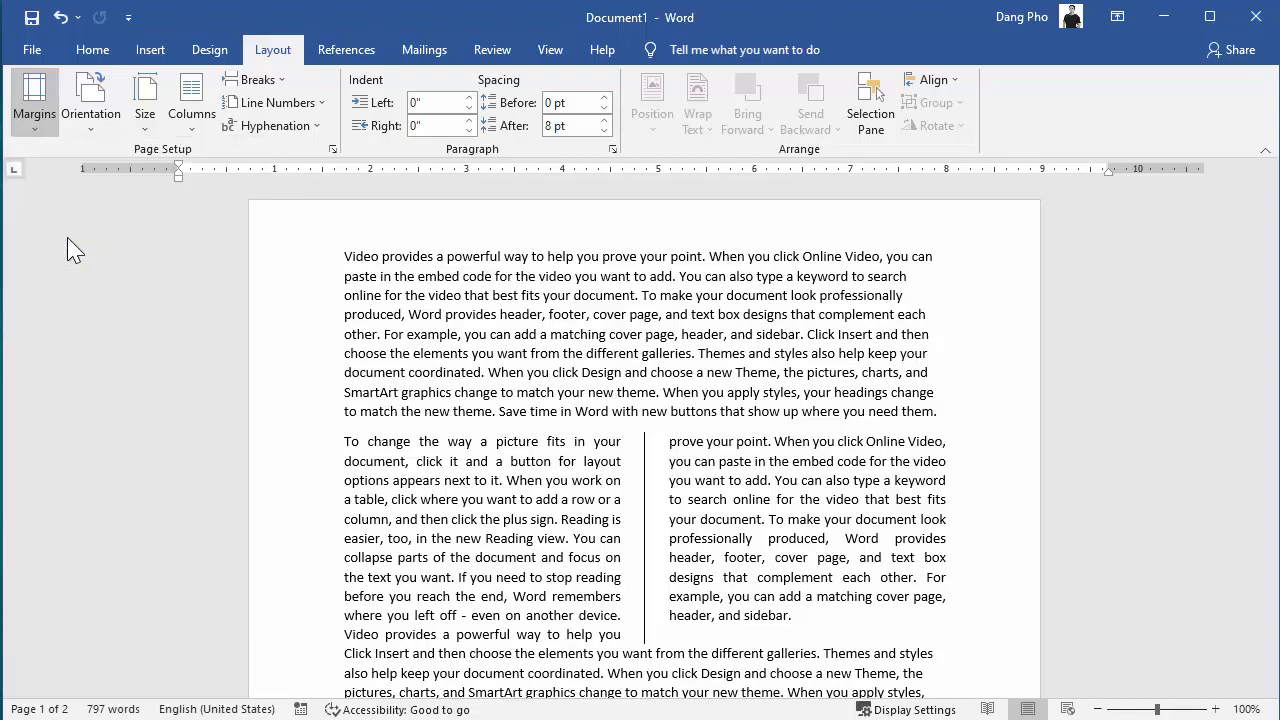